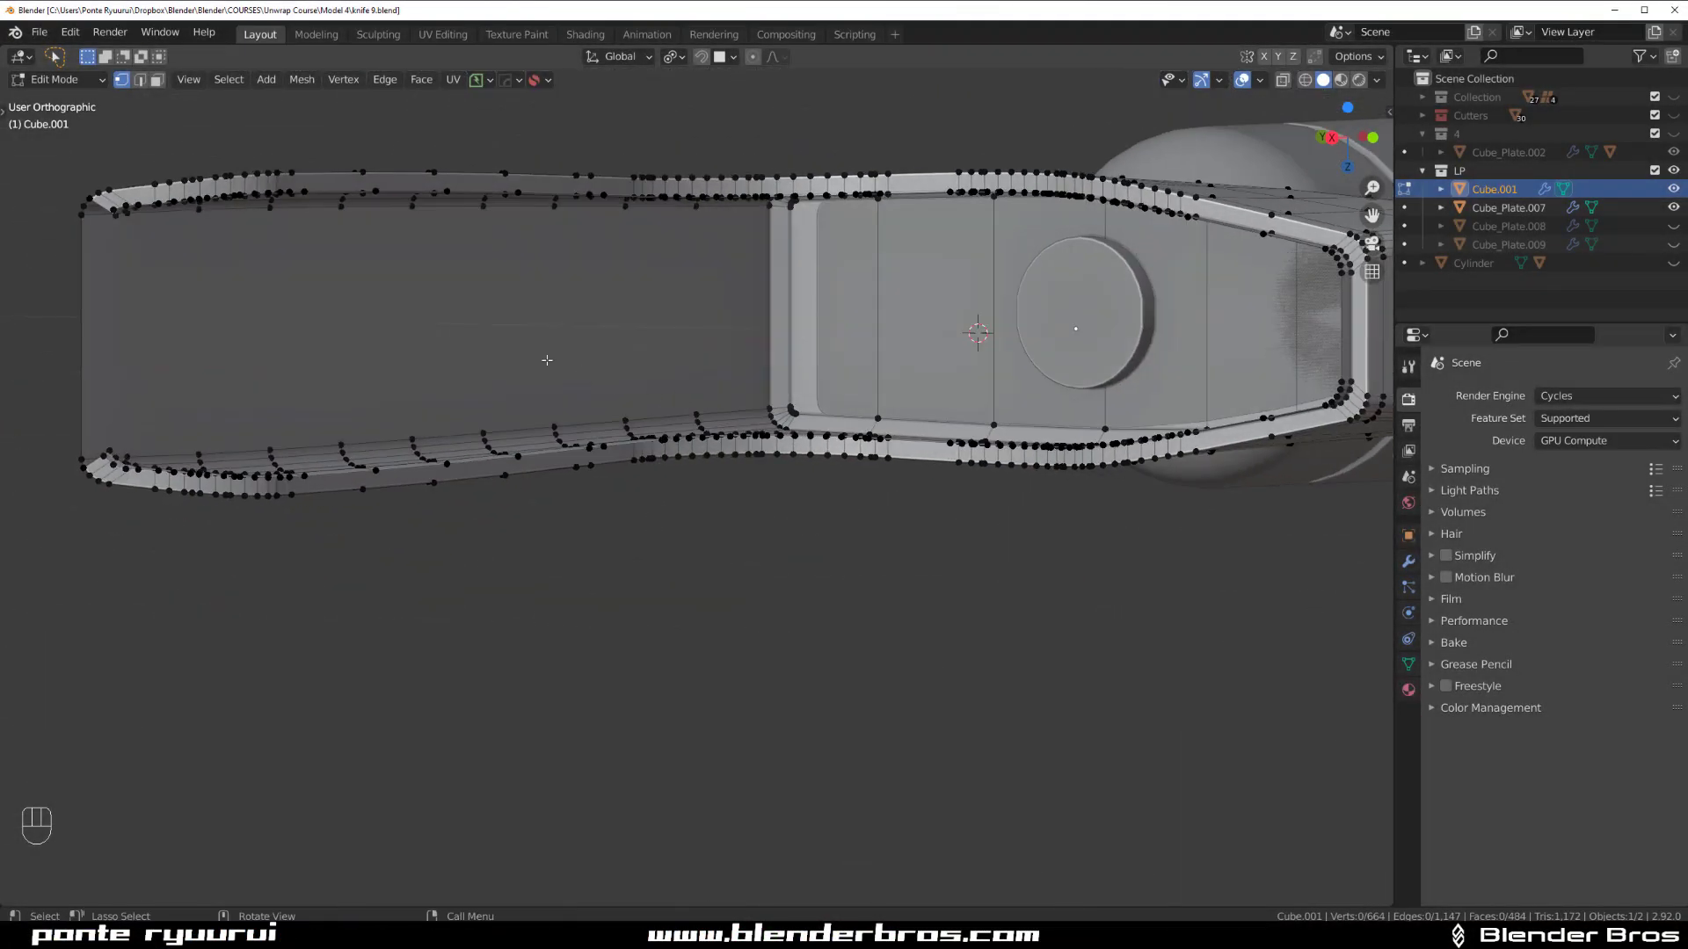
Examine the clip mesh at the knife's end, focusing on the missing faces along its open edge and corners.
middle_click_drag(547, 359, 621, 422)
scroll(735, 389, "down", 10)
scroll(842, 381, "down", 5)
scroll(871, 359, "down", 4)
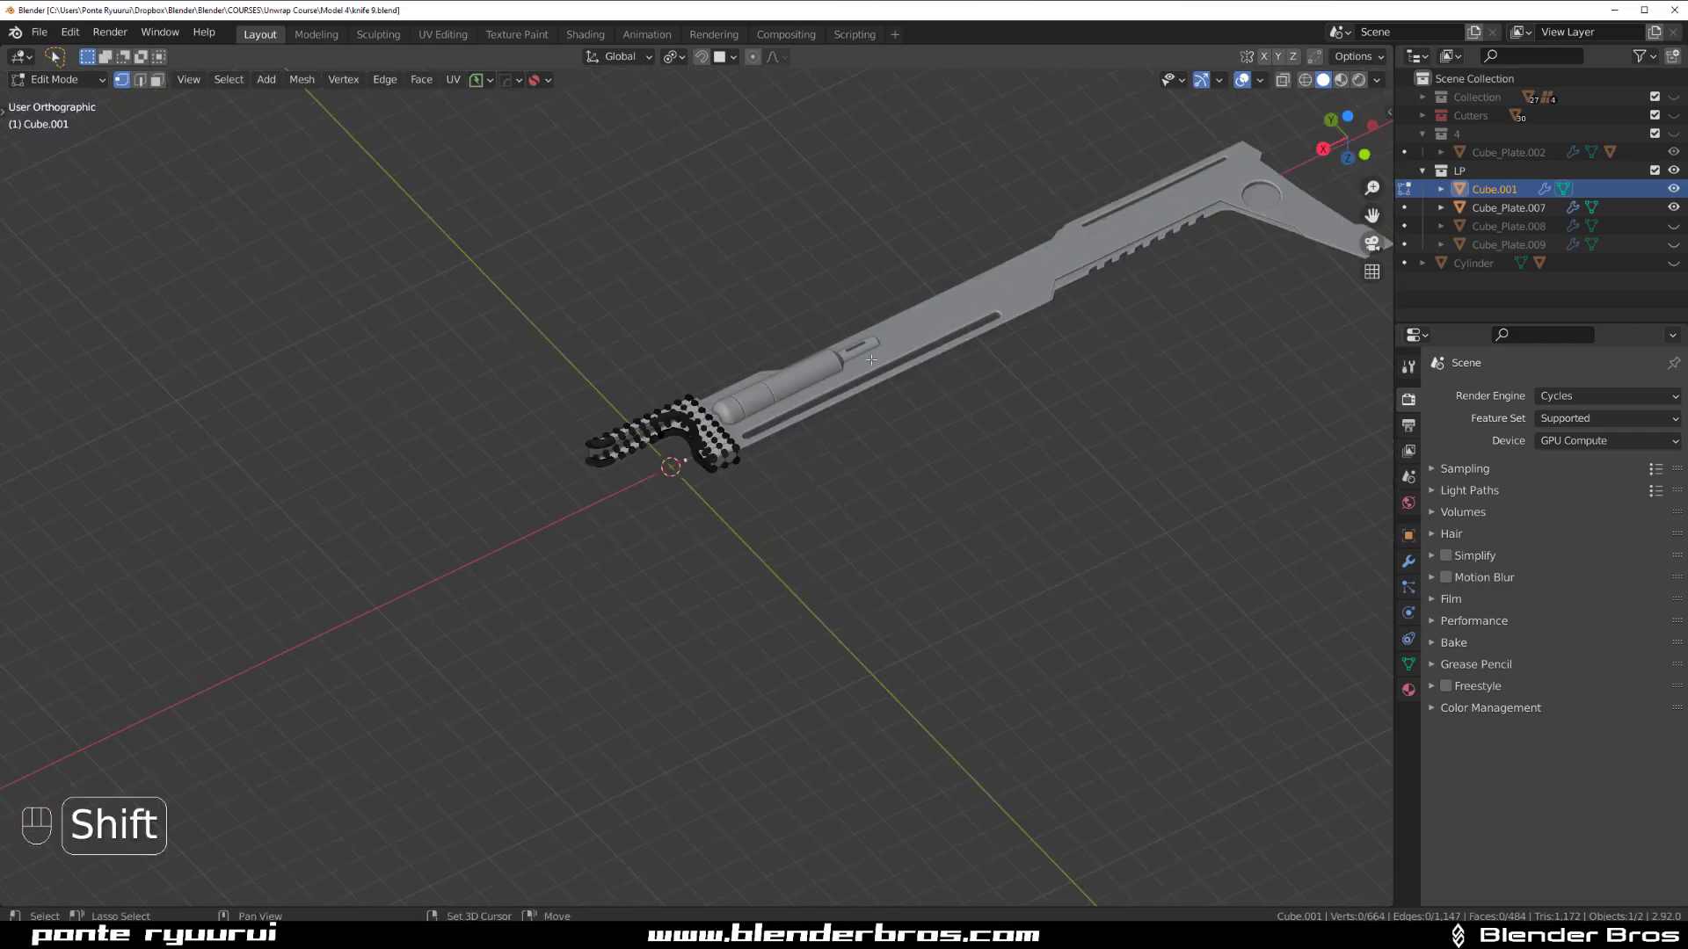
middle_click_drag(871, 359, 884, 311)
scroll(884, 311, "up", 5)
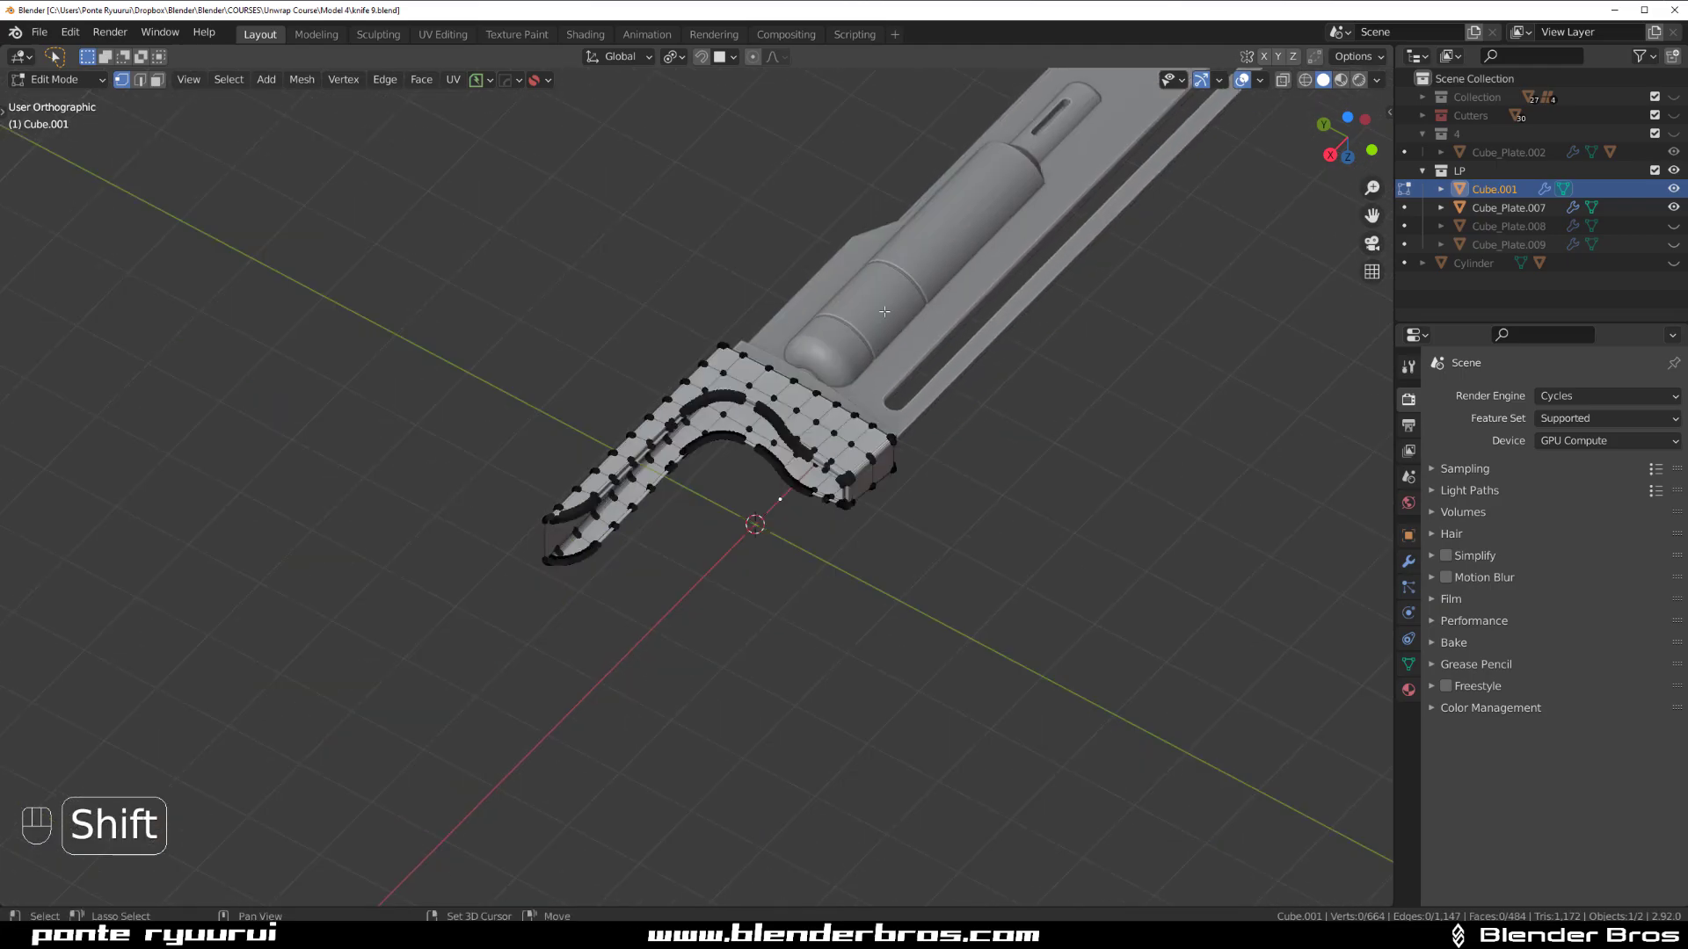
scroll(884, 311, "up", 7)
middle_click_drag(580, 508, 1133, 296)
scroll(1133, 296, "up", 3)
middle_click_drag(829, 403, 741, 378, "shift")
scroll(678, 460, "up", 3)
scroll(553, 501, "down", 2)
scroll(741, 374, "up", 1)
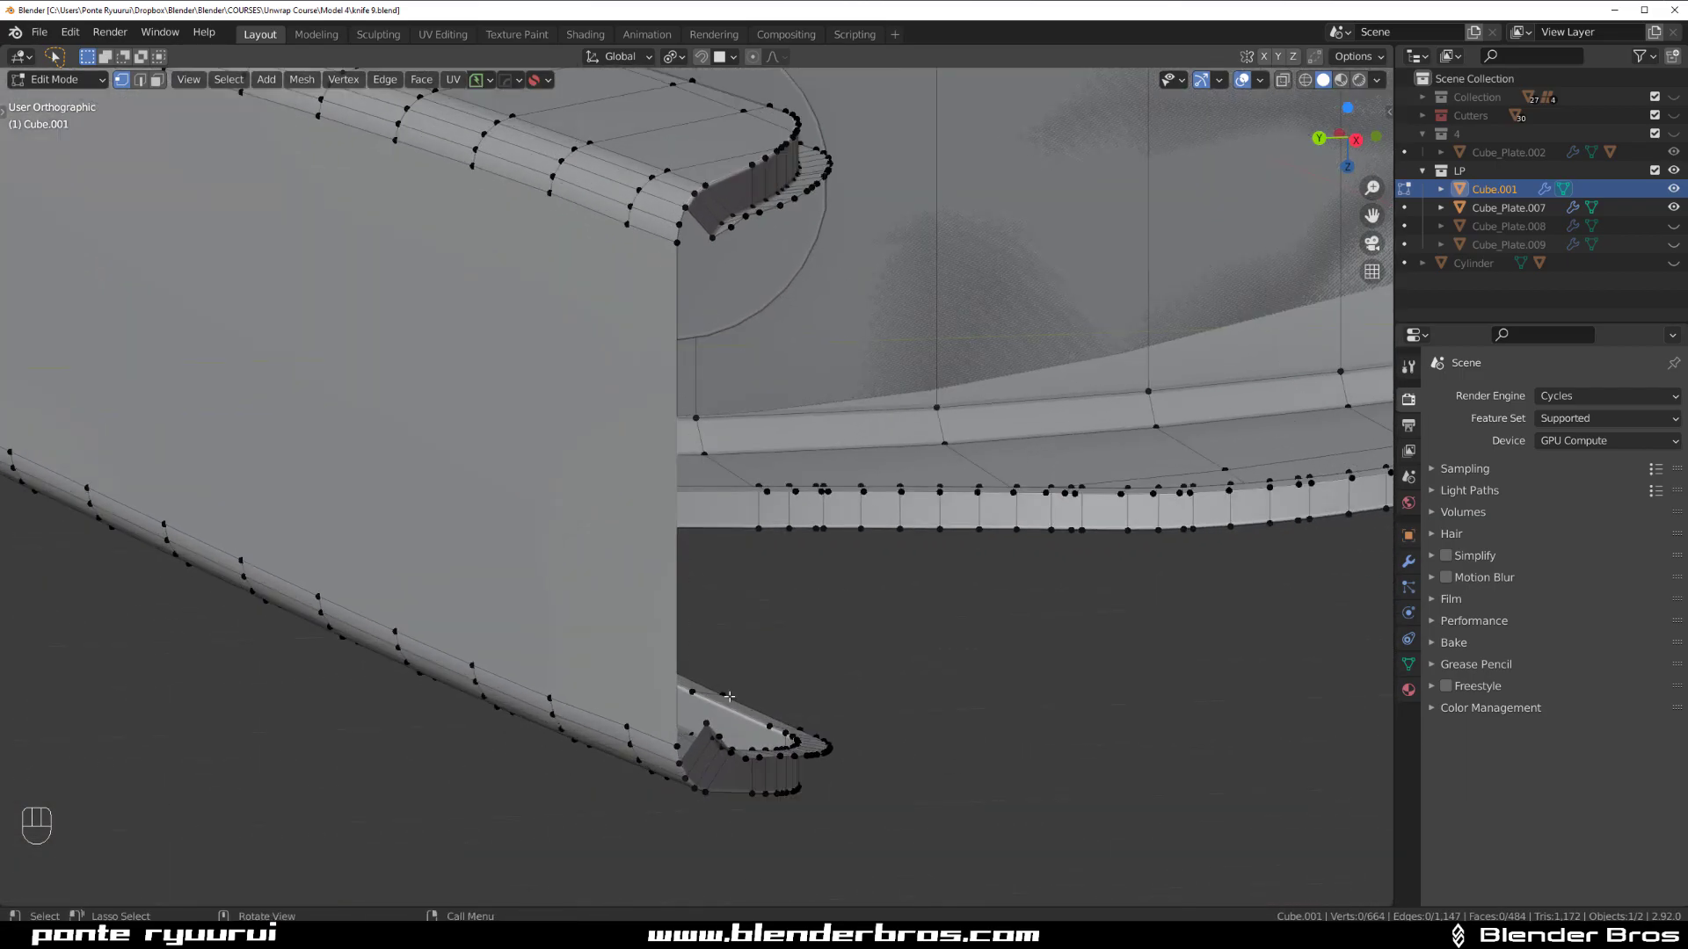
middle_click_drag(767, 515, 793, 509)
middle_click_drag(950, 395, 545, 563, "shift")
mouse_move(725, 455)
middle_mouse_down()
mouse_move(733, 482)
mouse_move(730, 434)
mouse_move(723, 456)
middle_mouse_up()
middle_click_drag(628, 431, 763, 398, "shift")
scroll(762, 398, "up", 2)
scroll(746, 373, "down", 1)
middle_click_drag(644, 441, 793, 375, "shift")
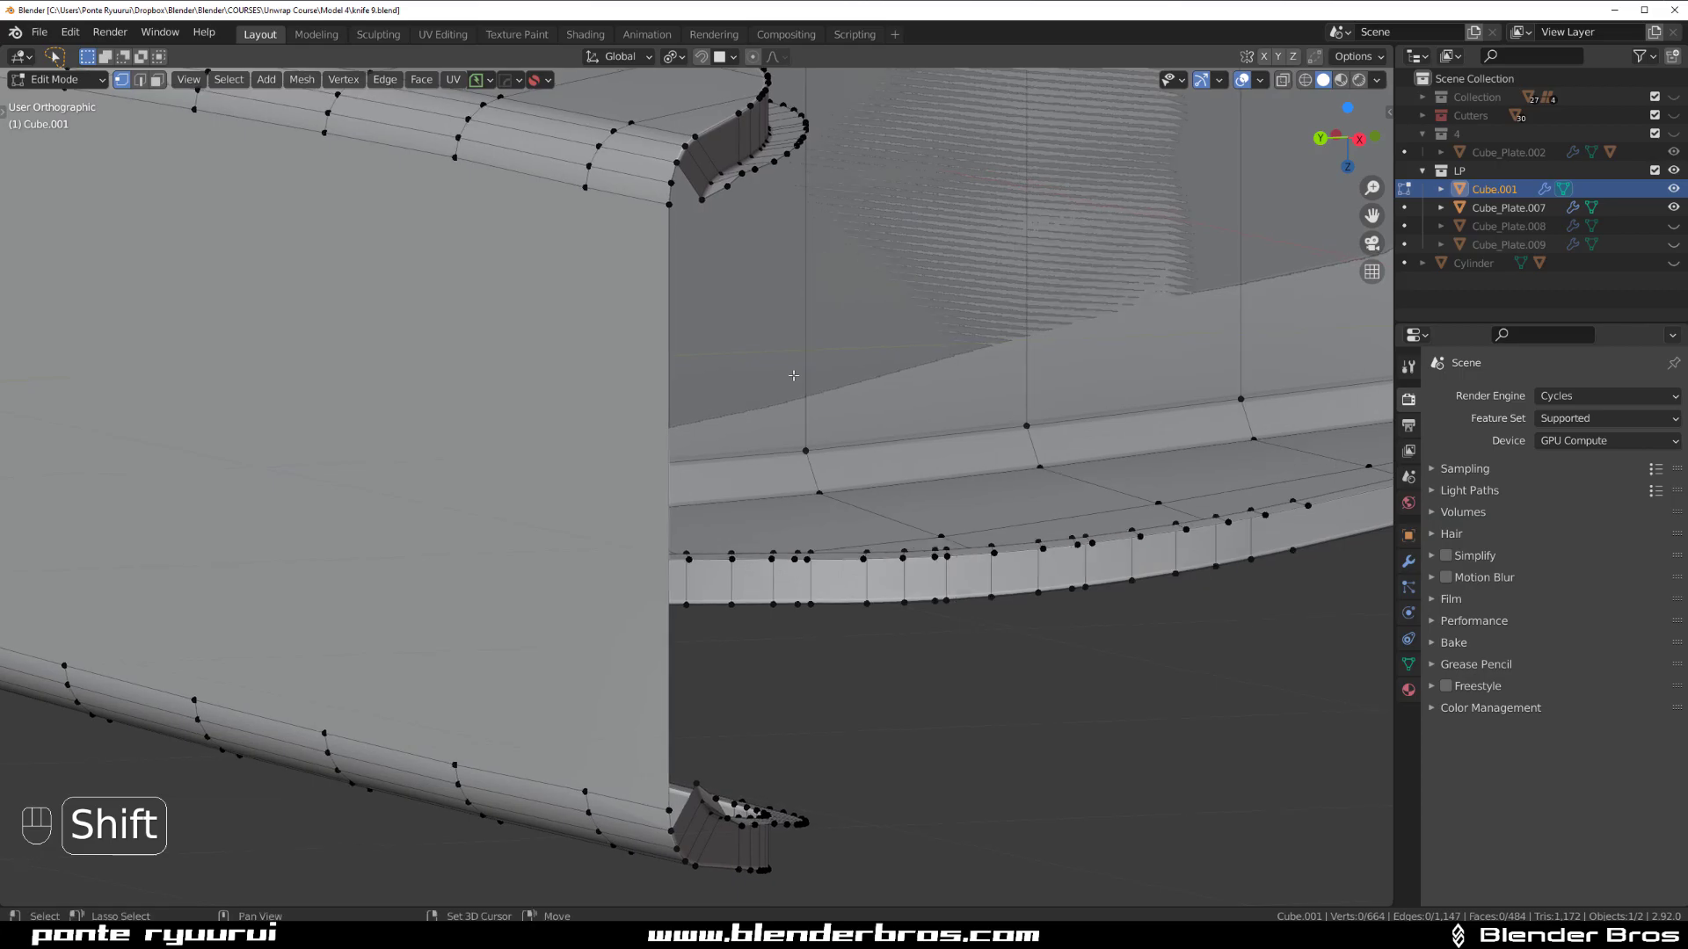
Search the add-on preferences for "mach" and review the MACHIN3tools general tool list.
left_click(70, 32)
left_click(173, 298)
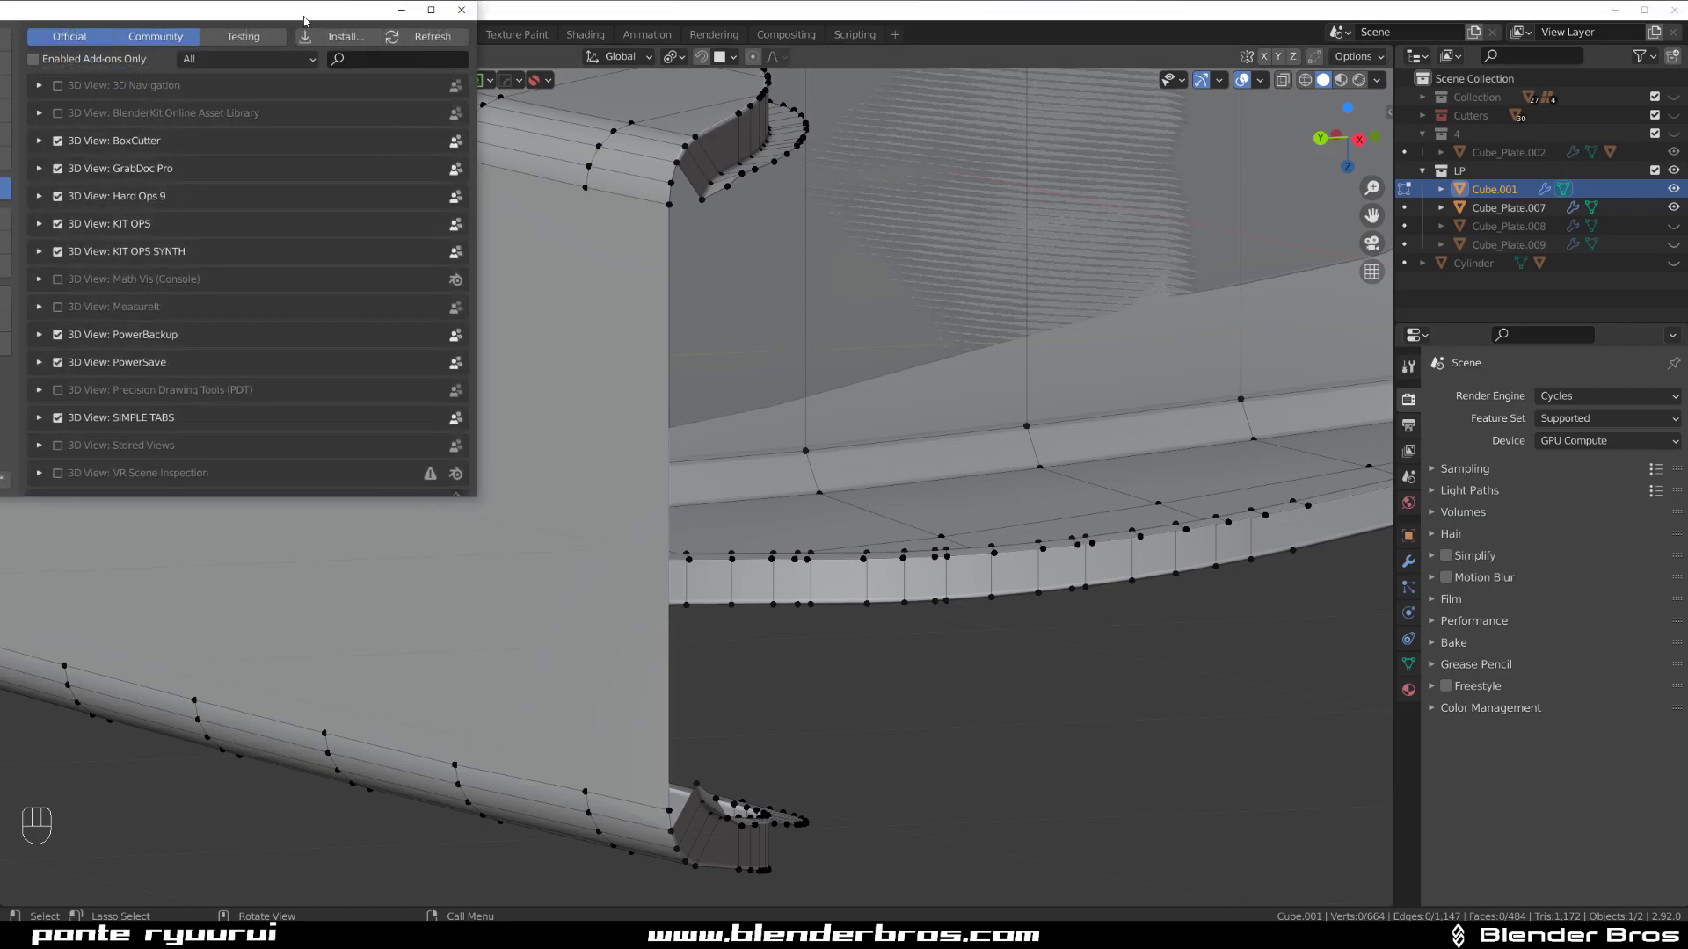
left_click(901, 188)
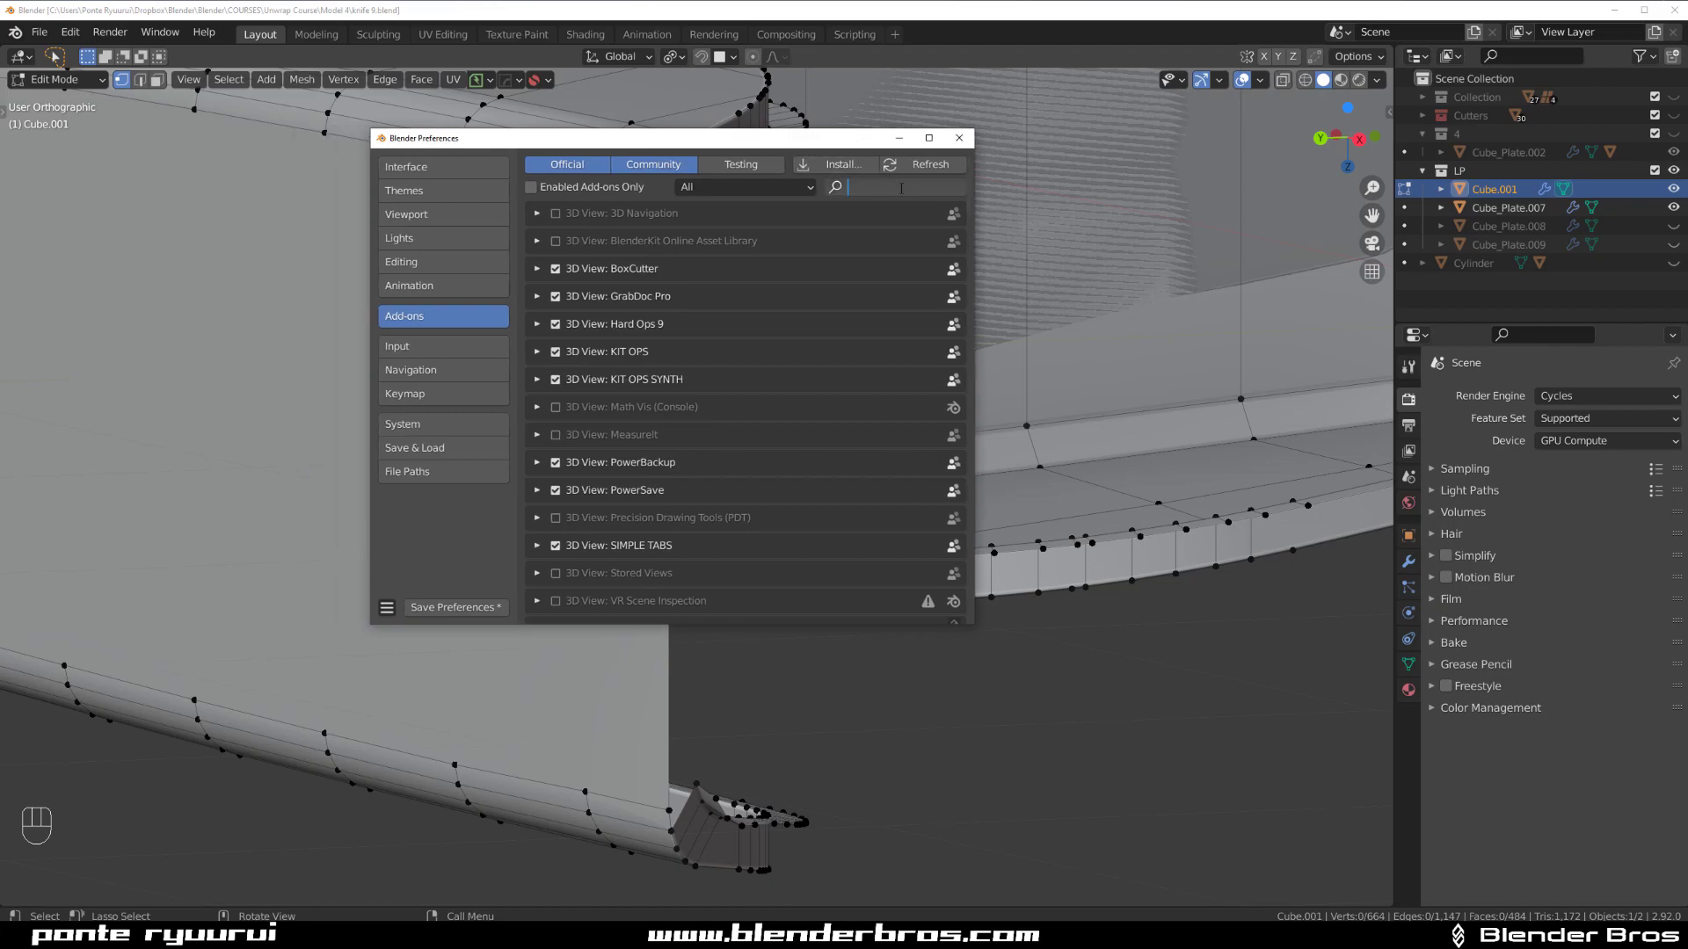
type("mach")
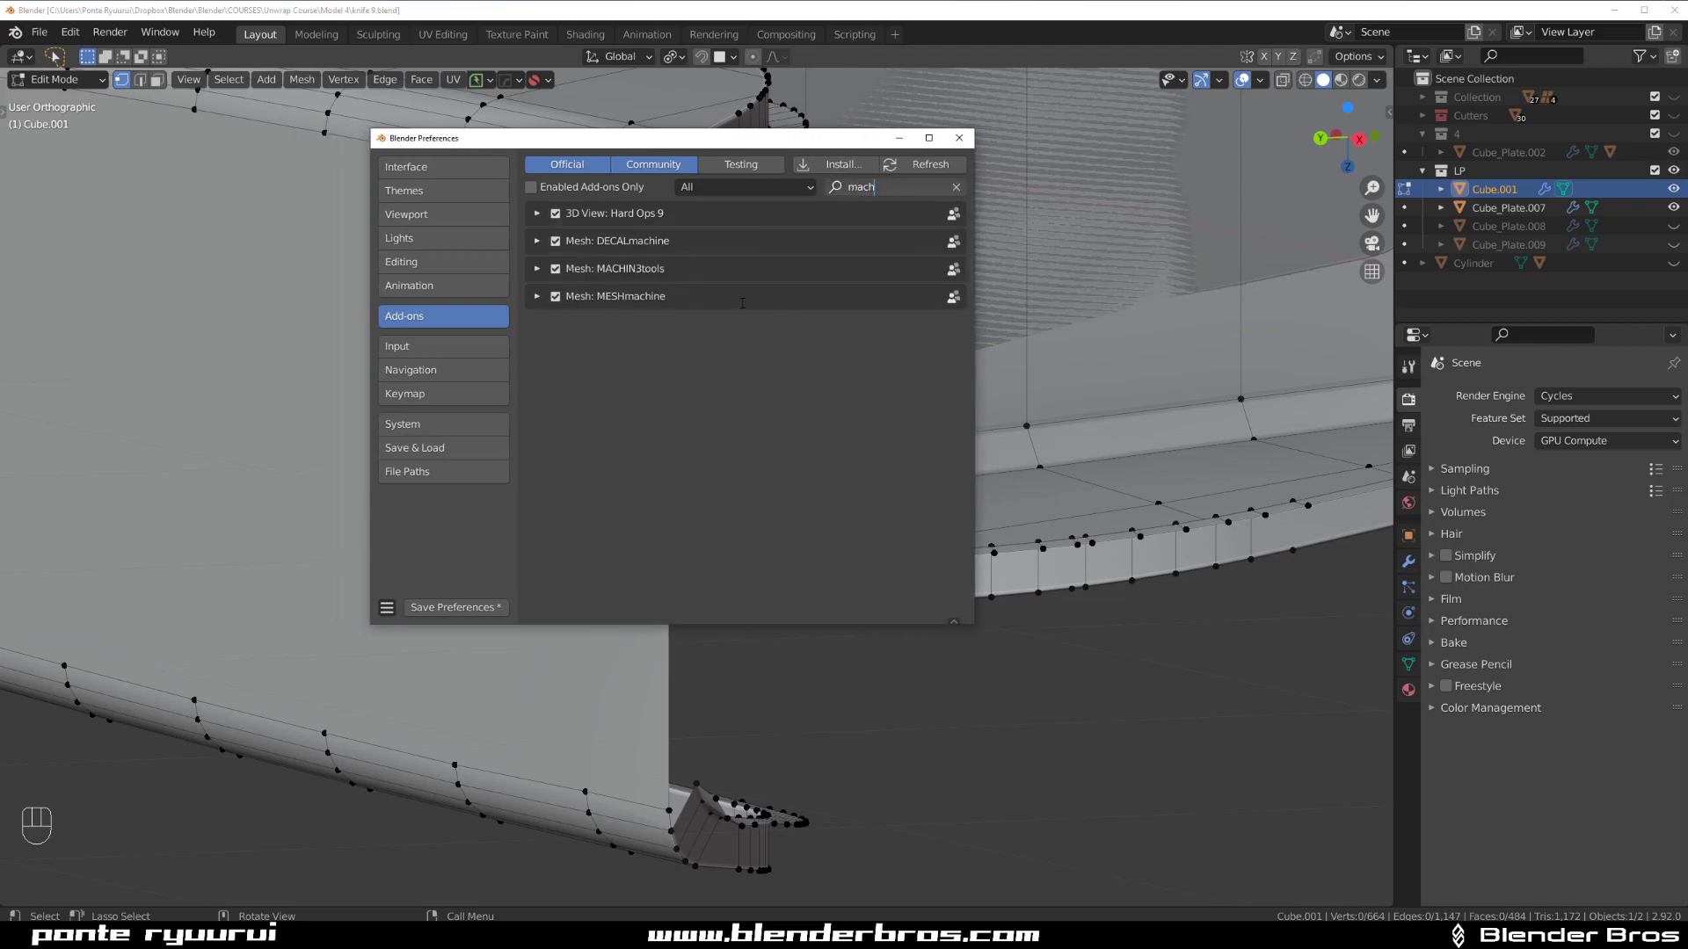
left_click(537, 268)
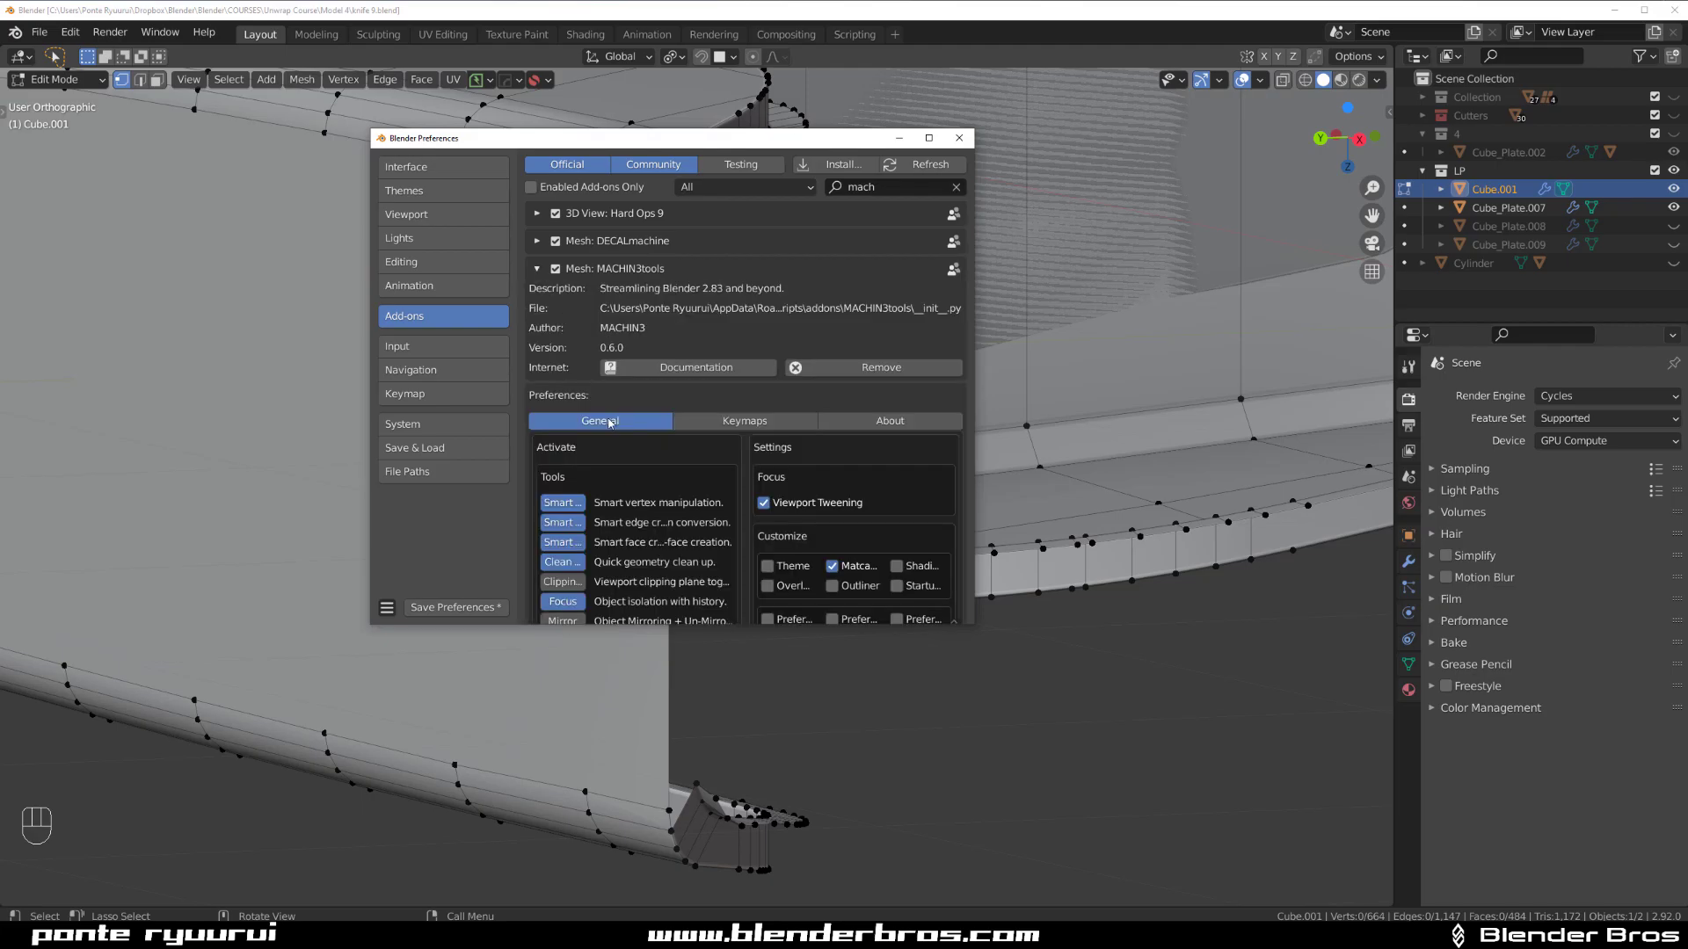
scroll(591, 265, "down", 5)
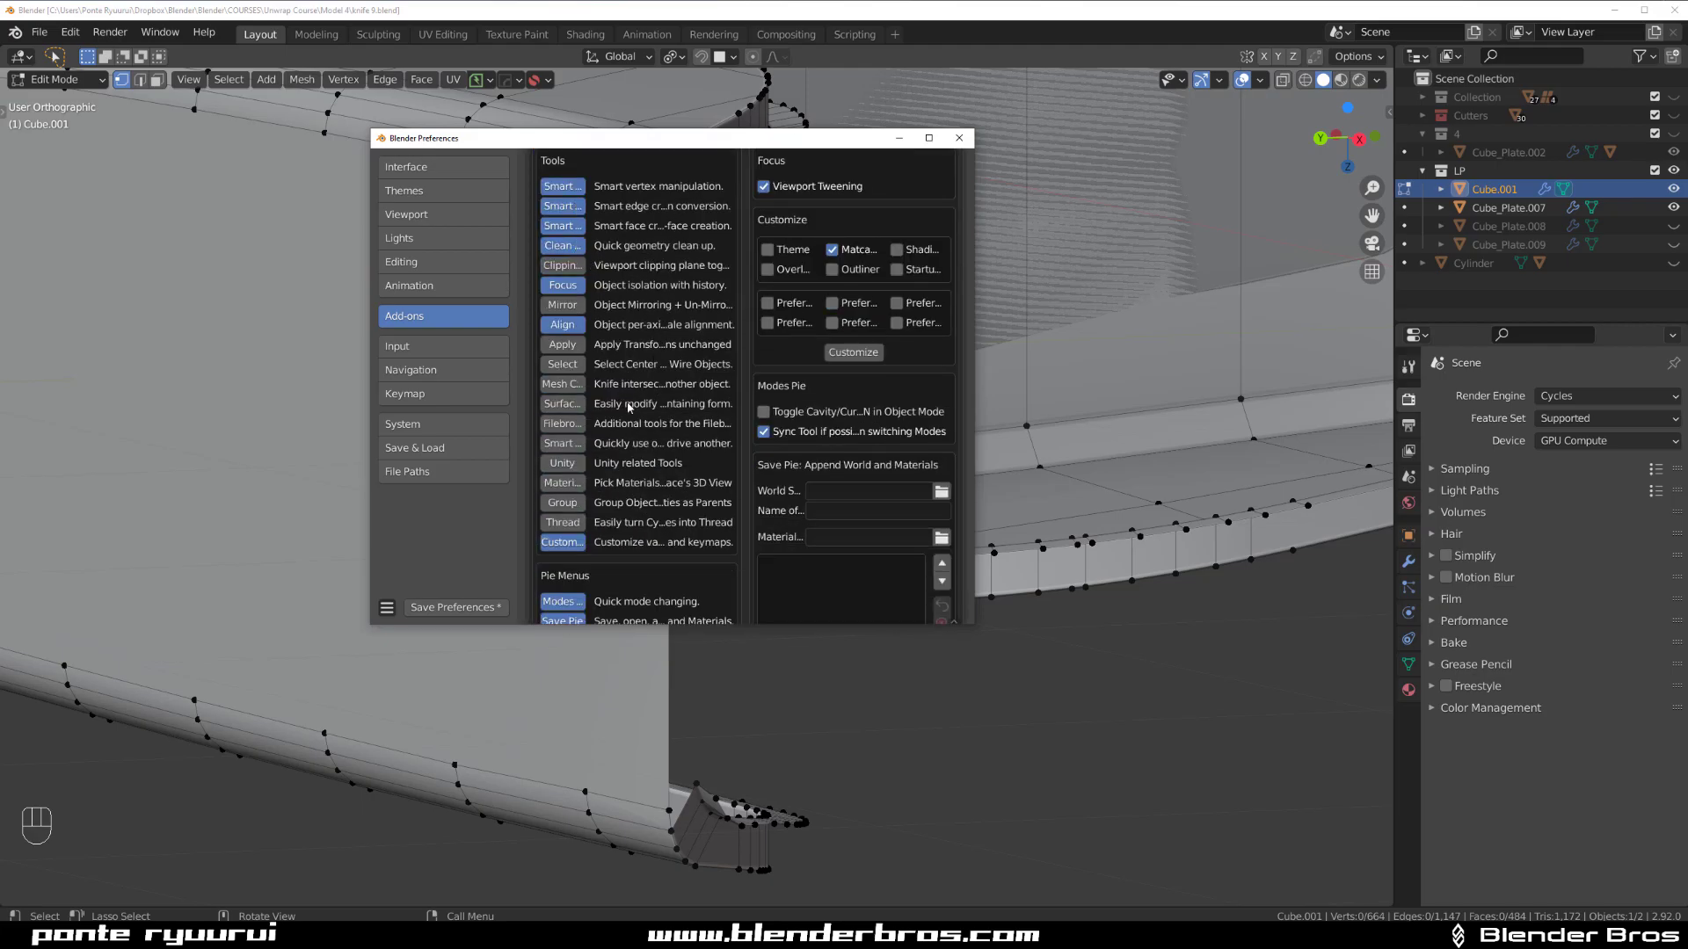
scroll(605, 396, "down", 5)
scroll(593, 413, "up", 10)
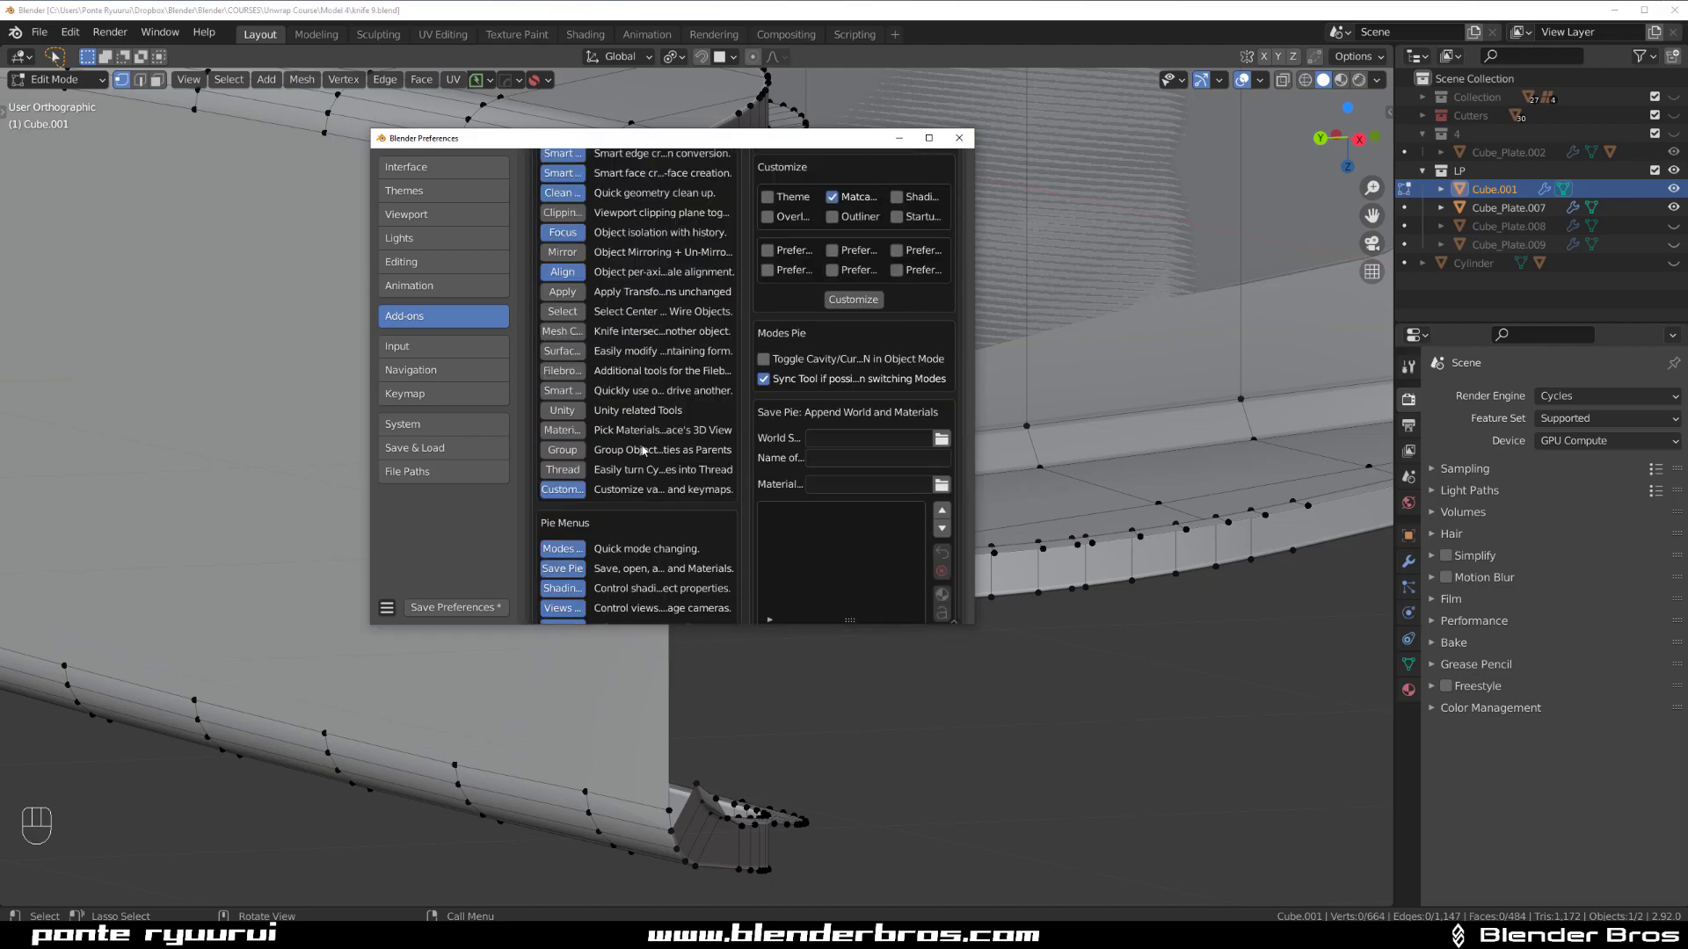
scroll(573, 437, "down", 4)
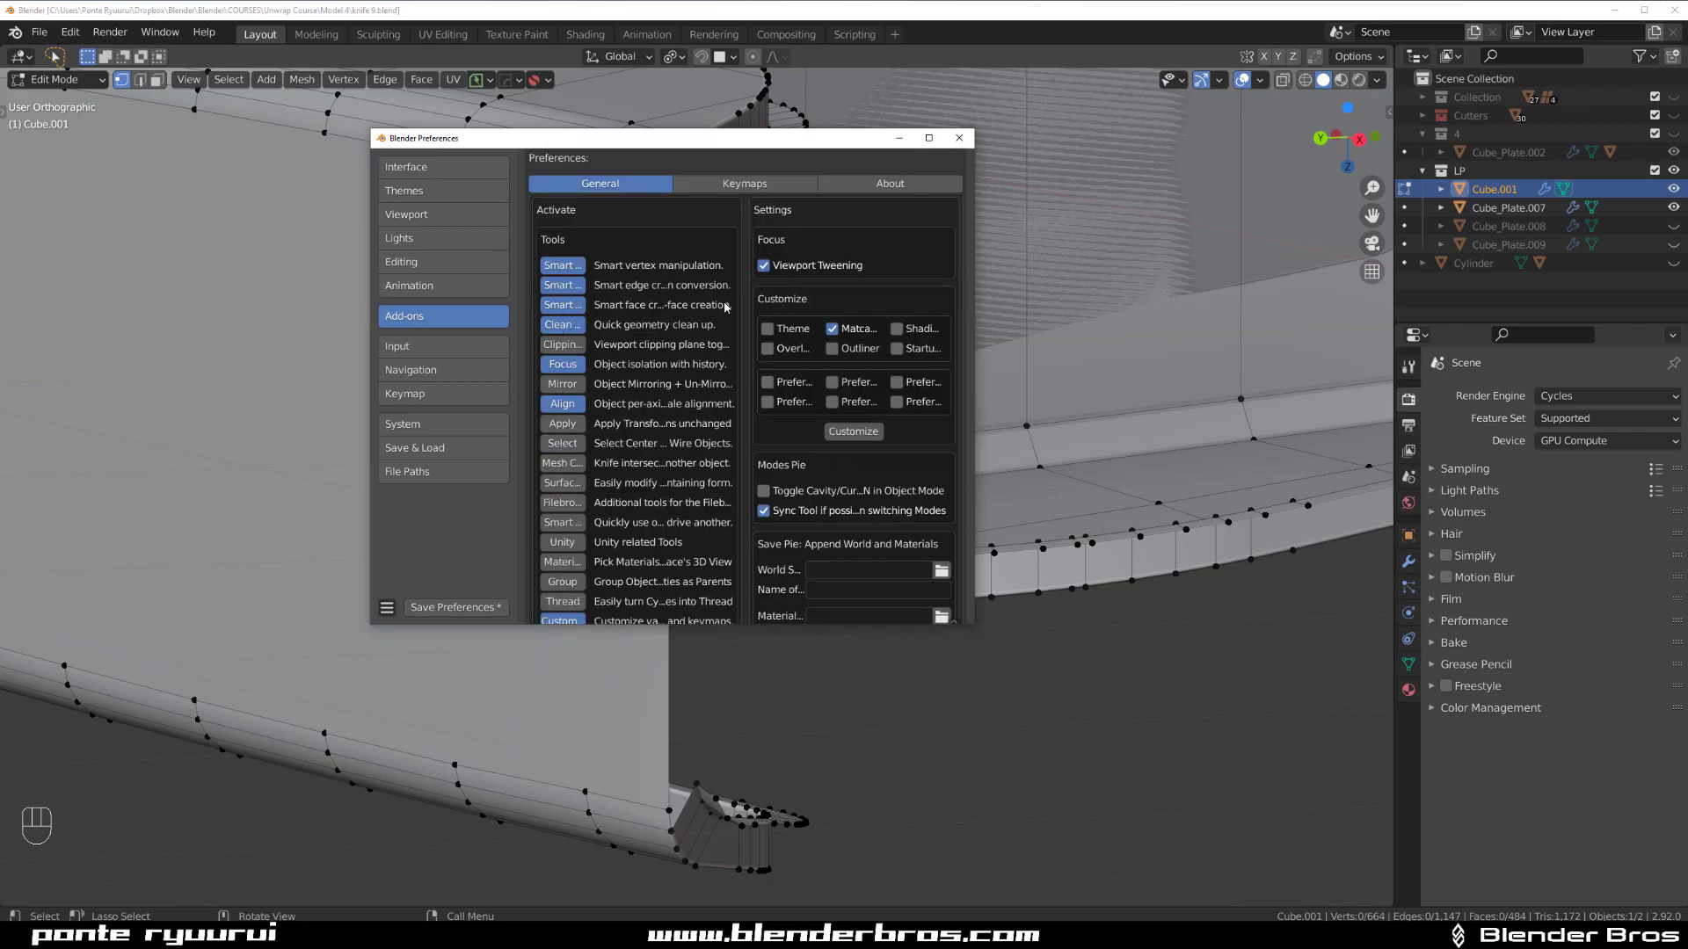
scroll(557, 364, "down", 3)
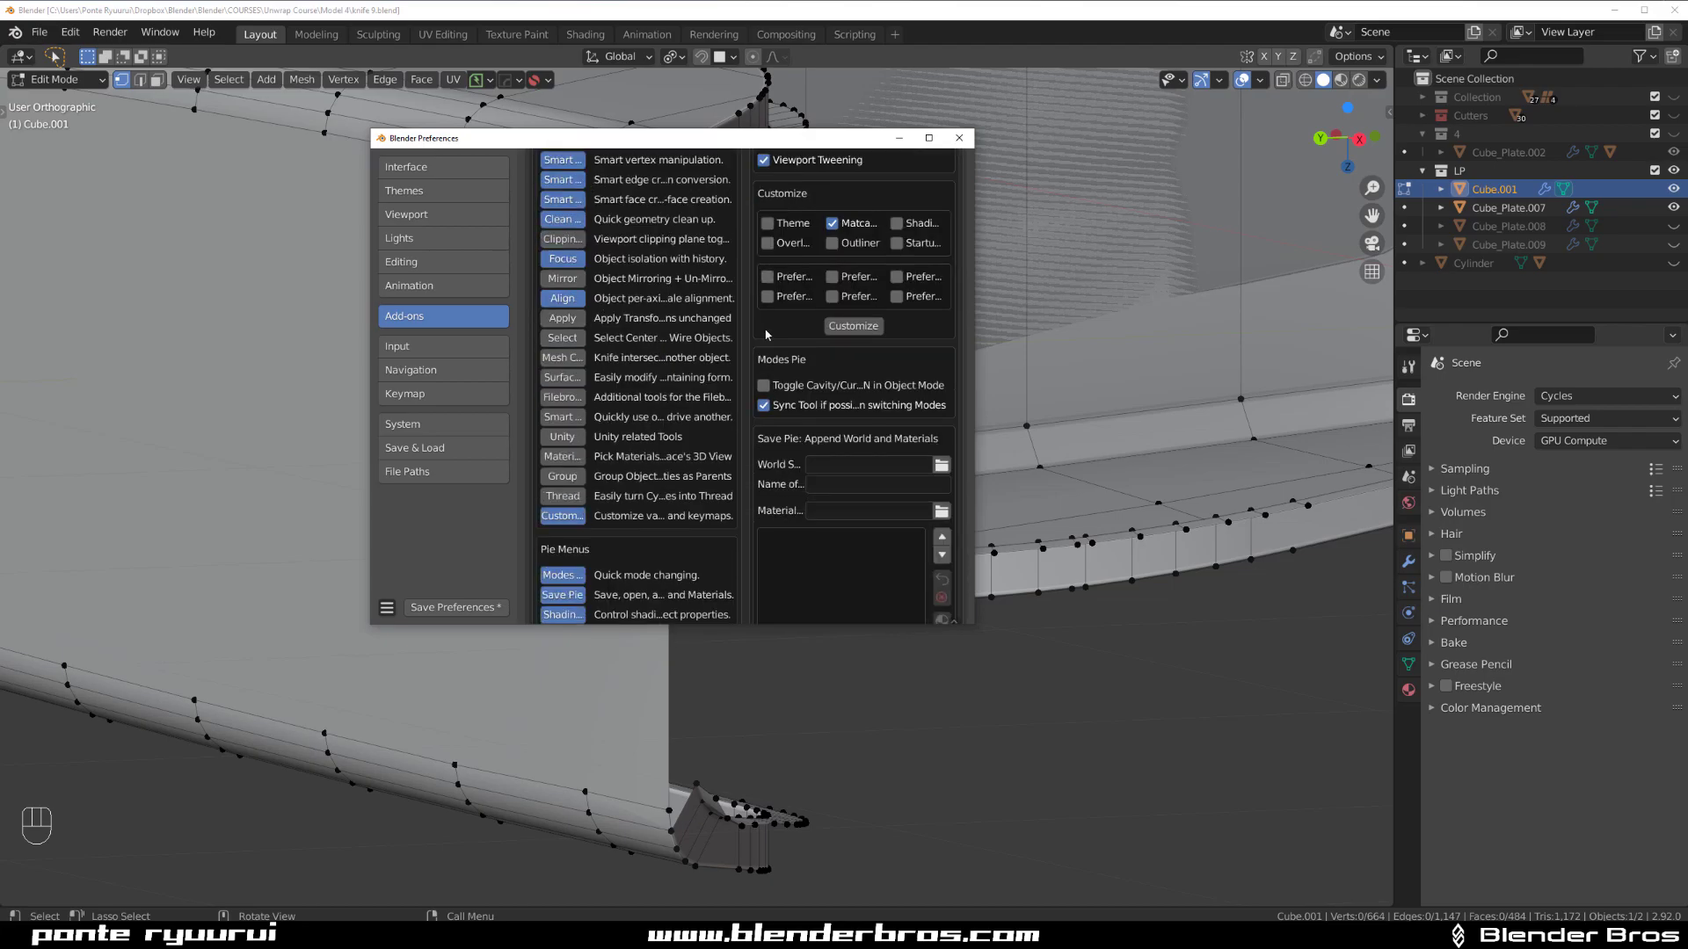
left_click(959, 138)
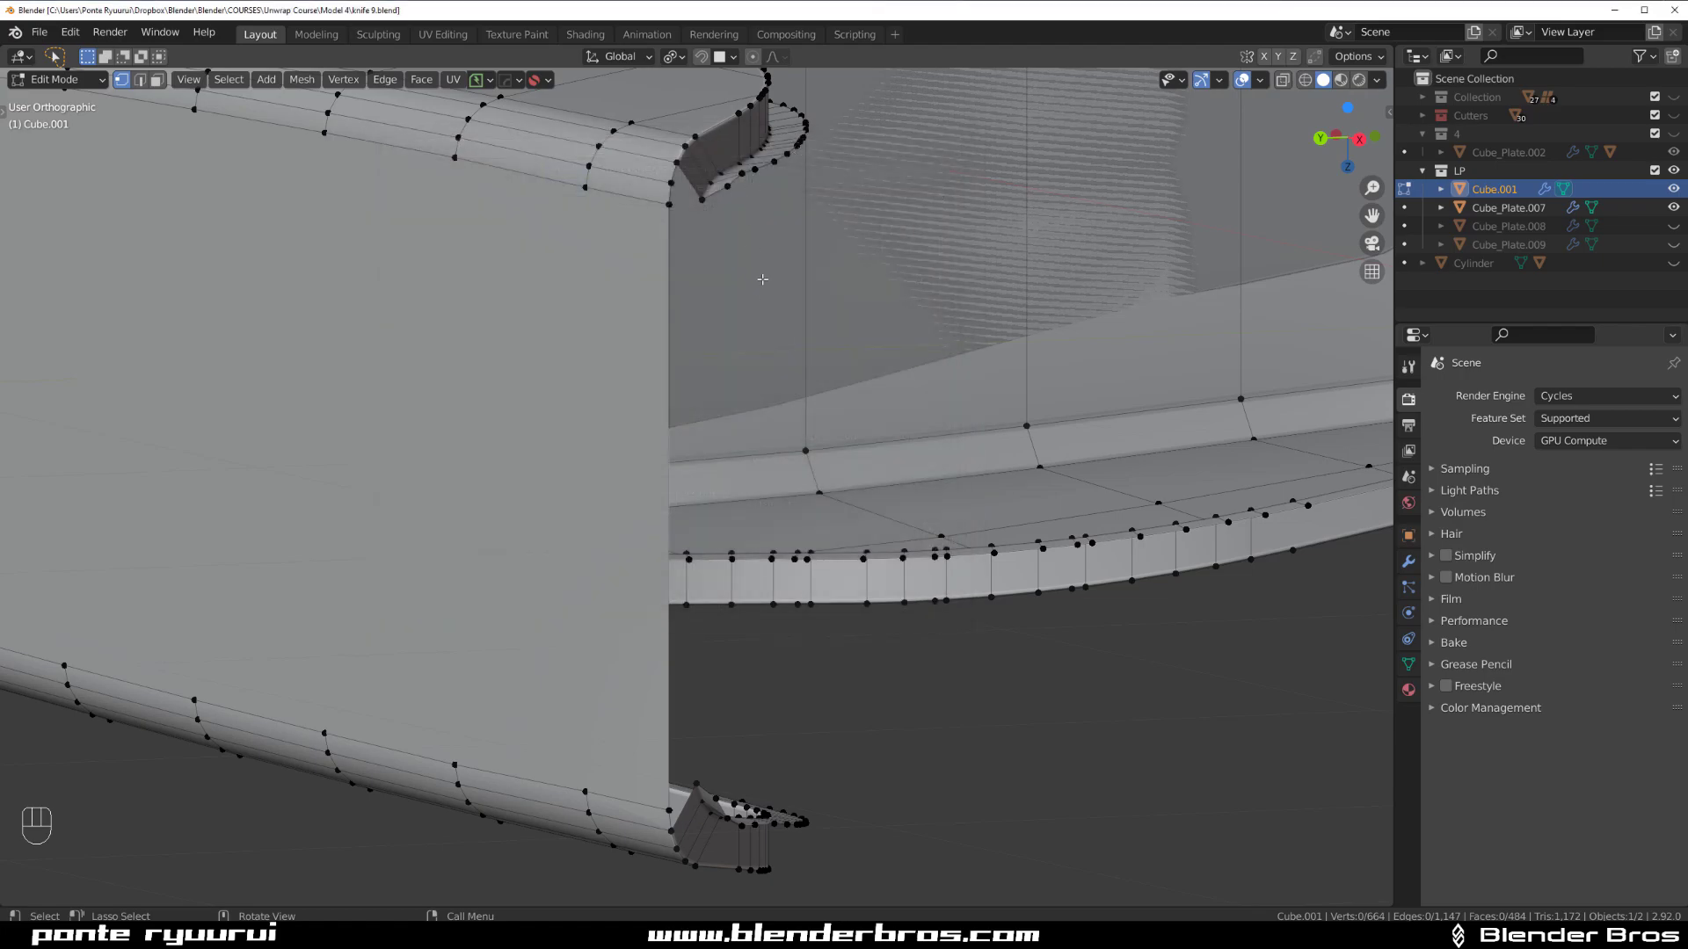
Reopen the preferences in an enlarged window and review the MACHIN3tools Smart Face tool entry.
key("shift")
key("shift")
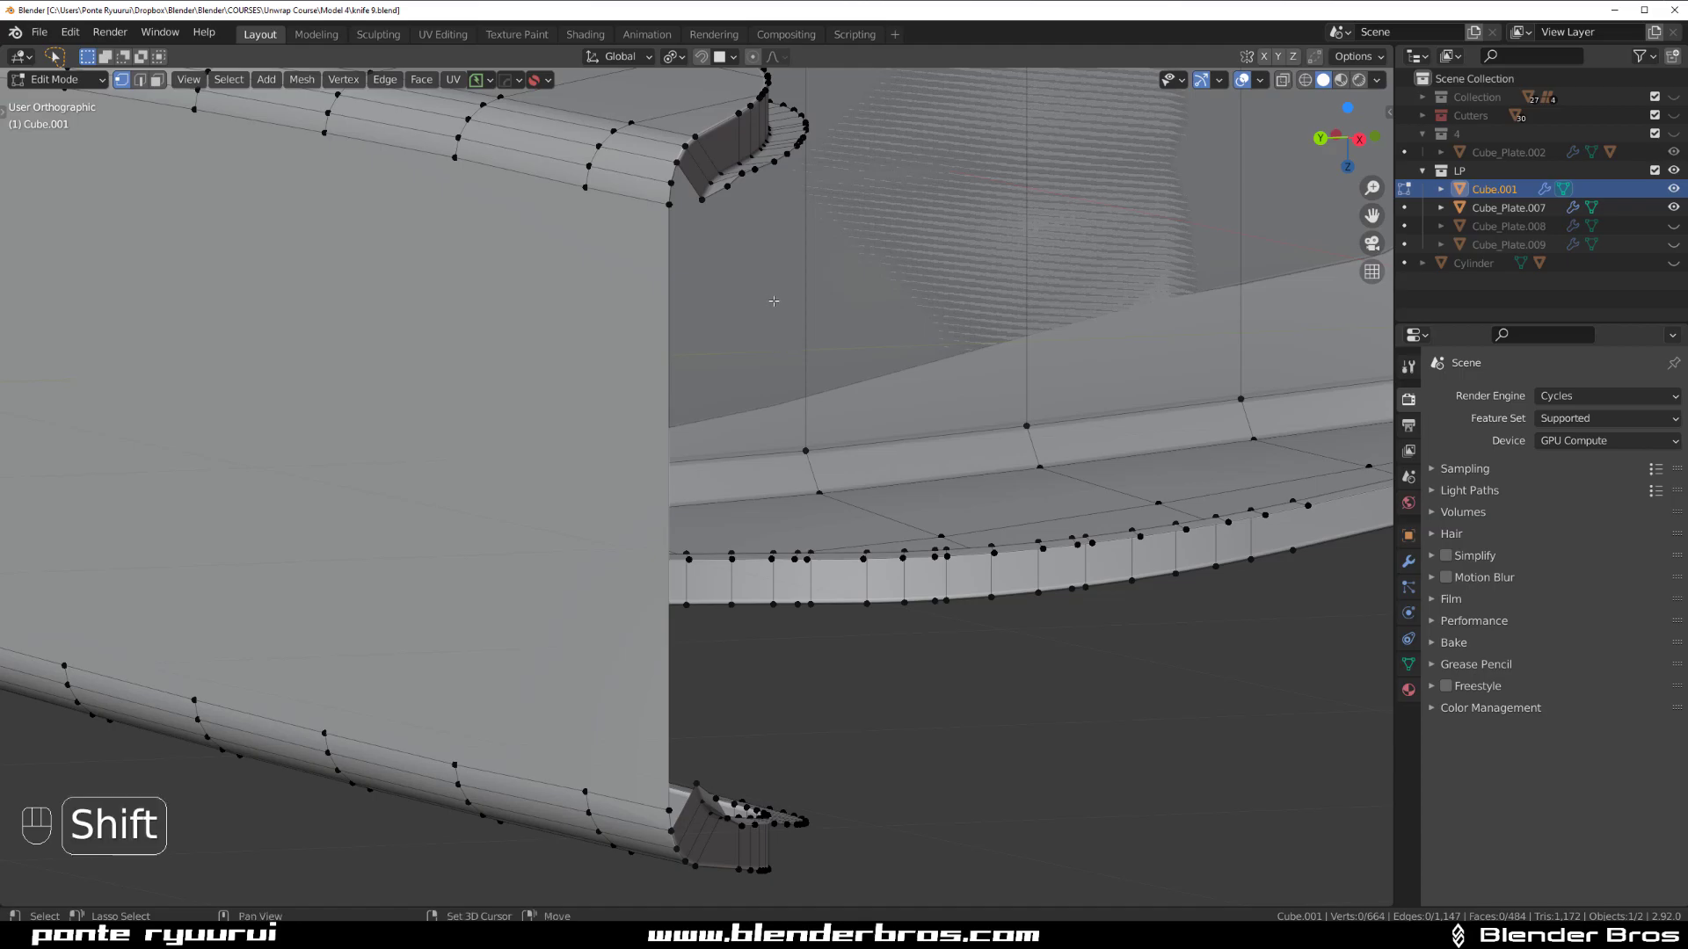
middle_click_drag(747, 312, 686, 327, "shift")
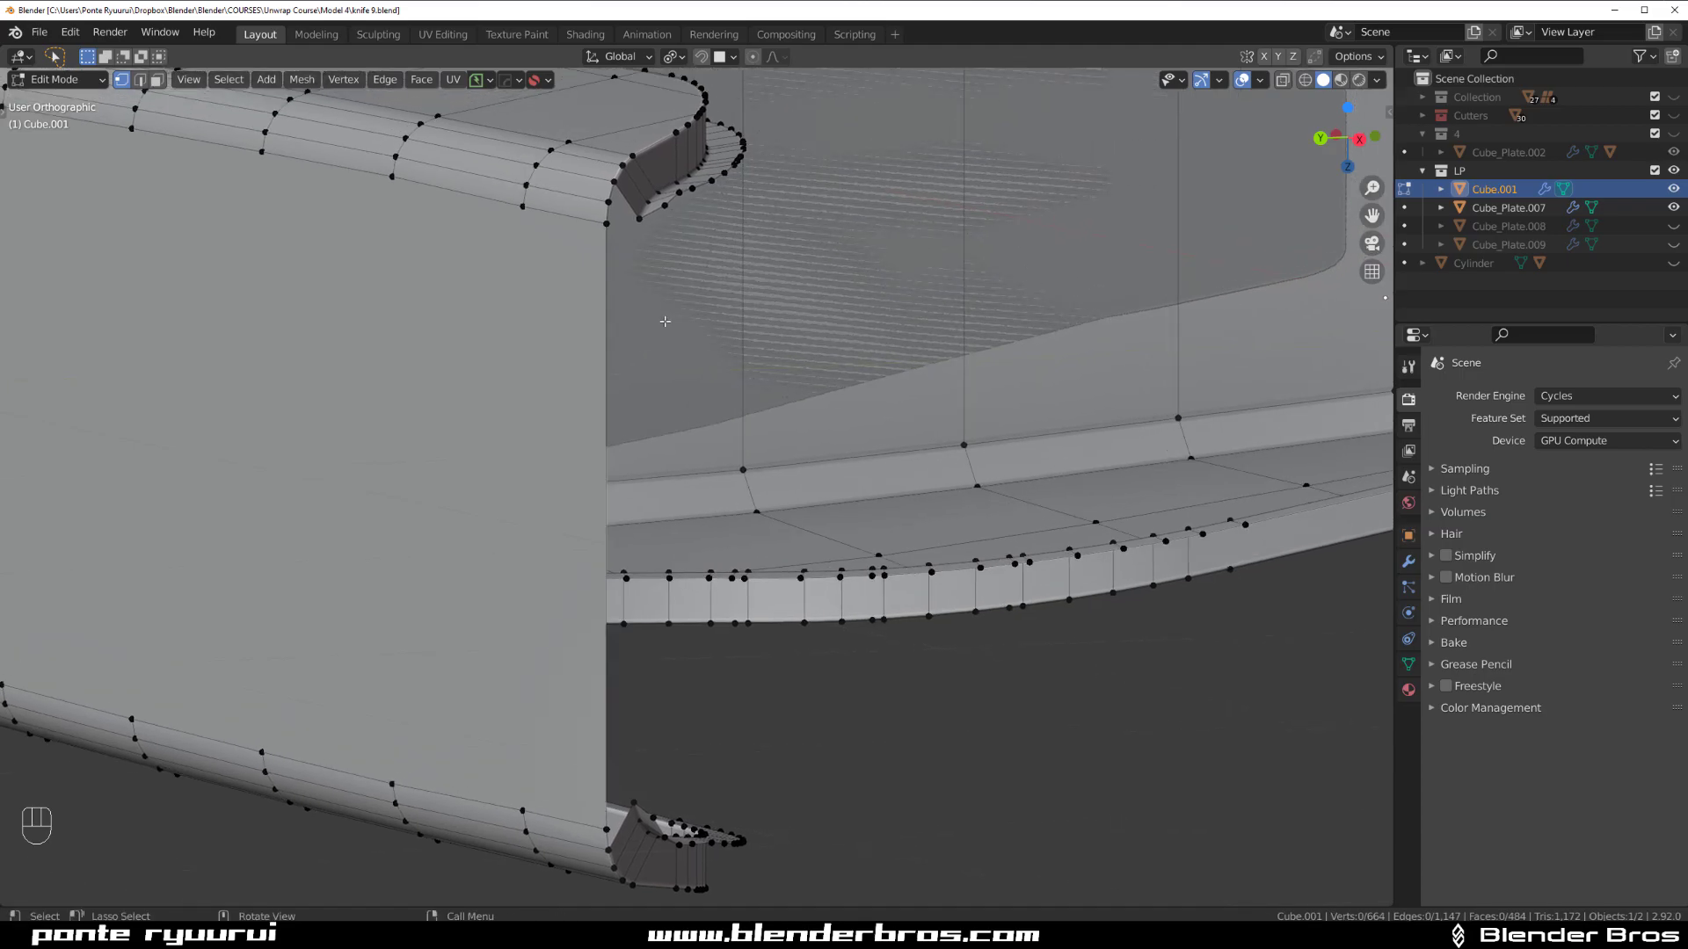
scroll(660, 331, "down", 1)
scroll(660, 329, "up", 3)
scroll(657, 329, "down", 3)
middle_click_drag(648, 331, 836, 369)
left_click(69, 31)
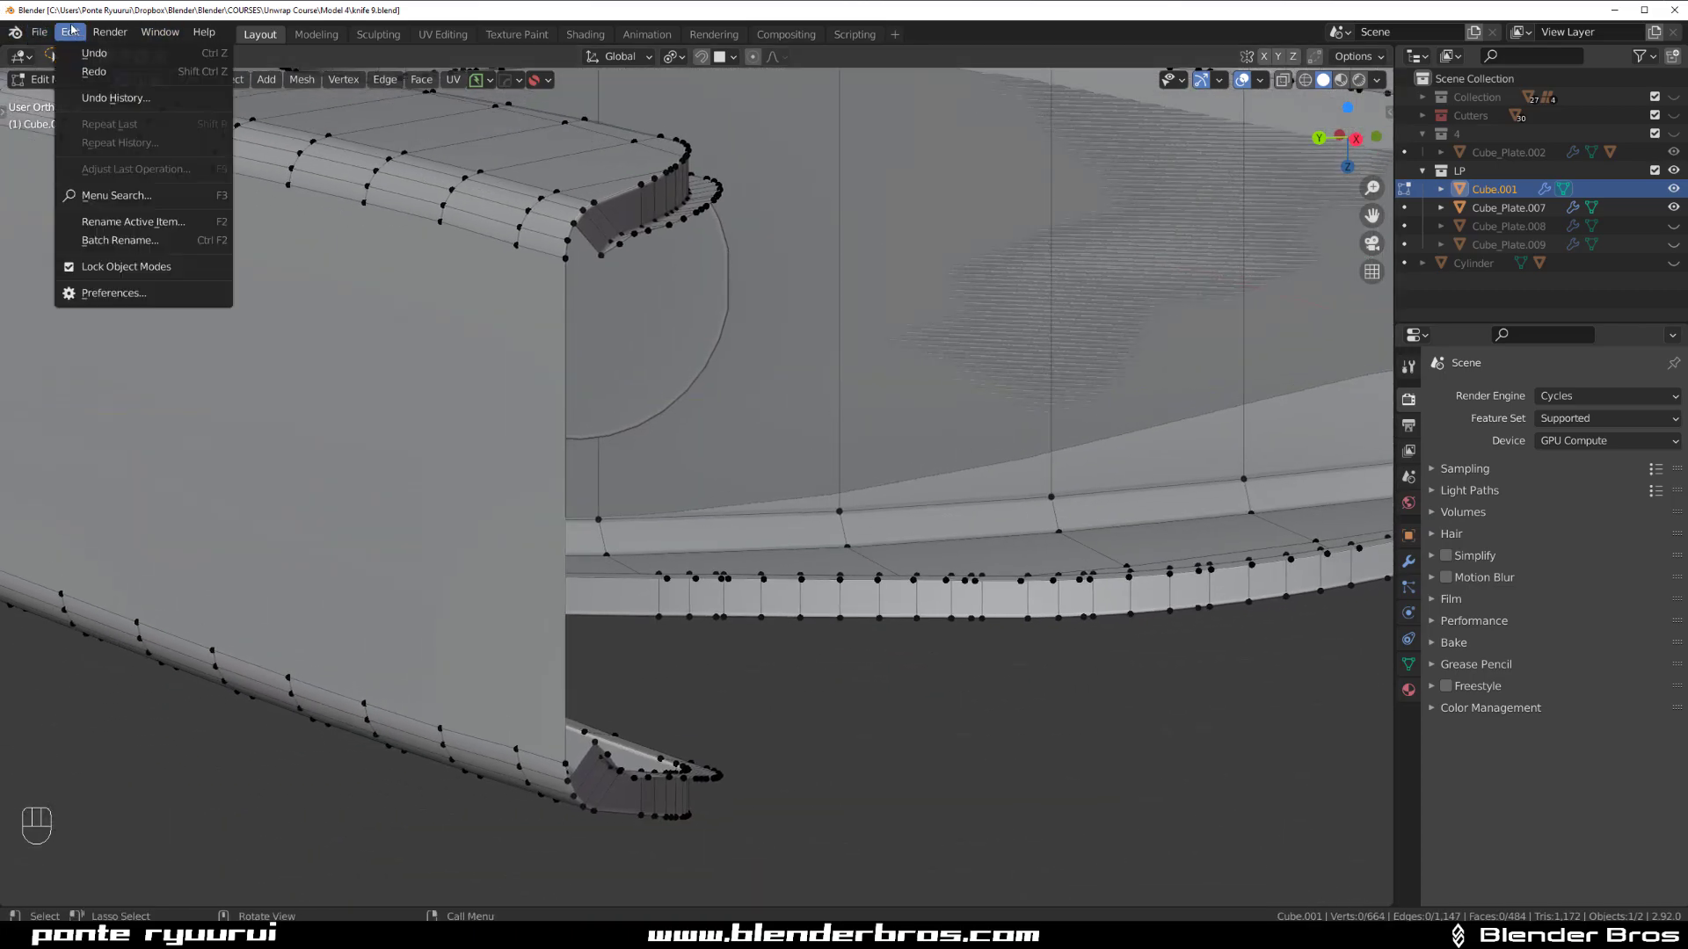
left_click(101, 292)
scroll(53, 428, "down", 3)
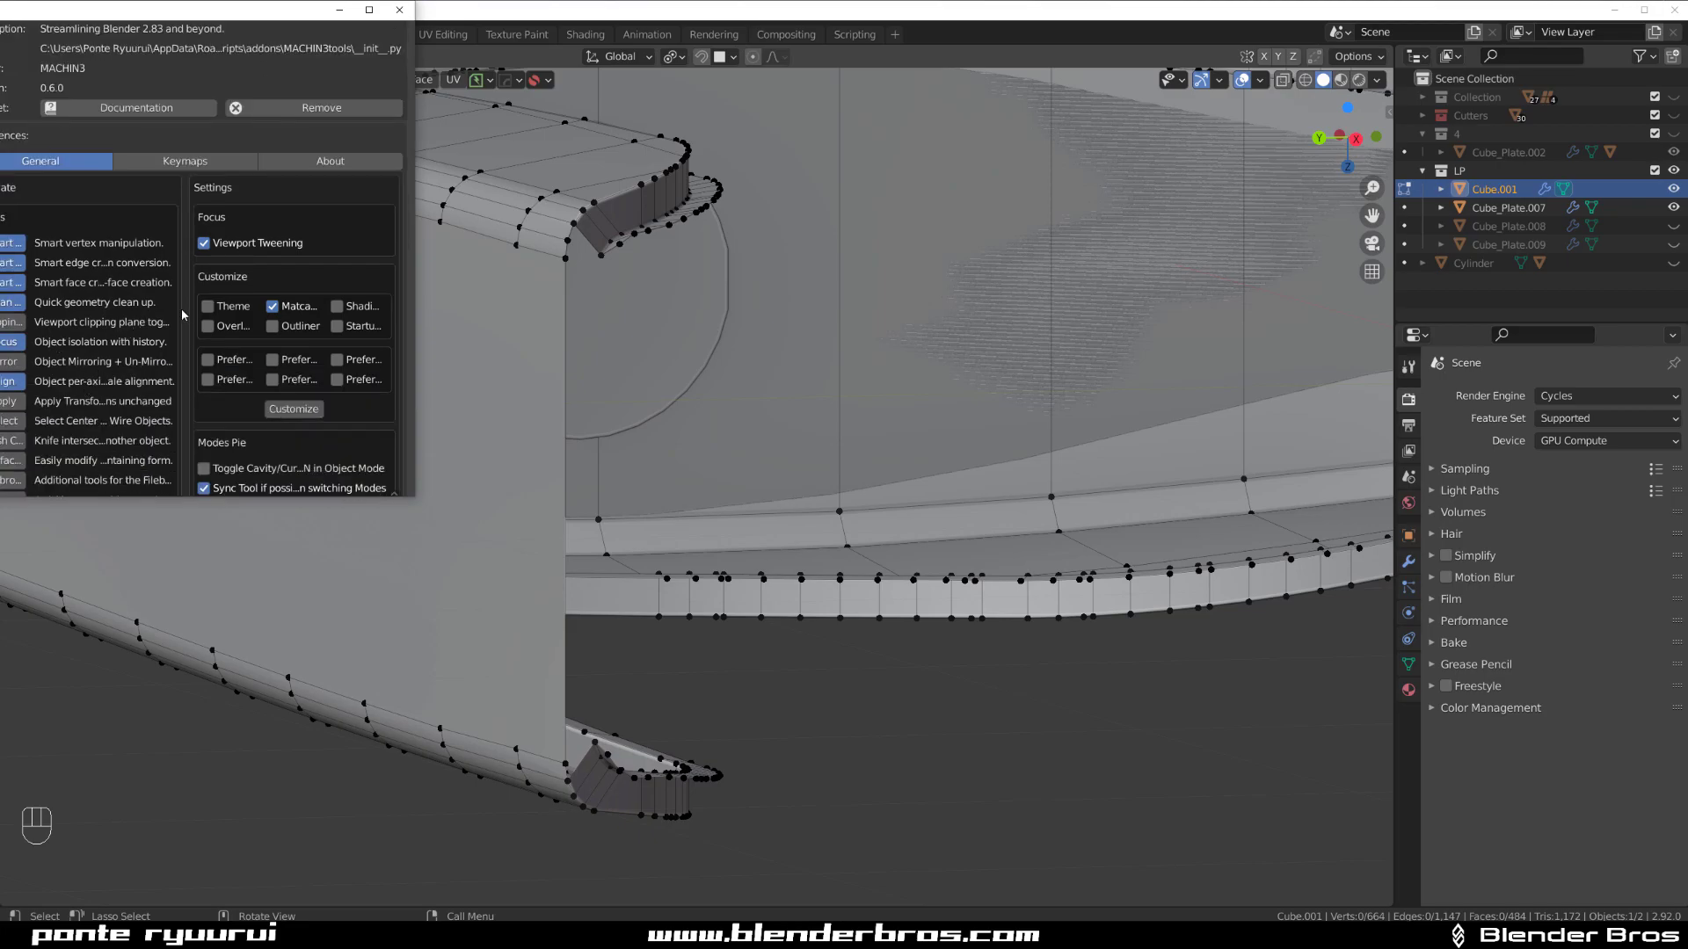
left_click_drag(410, 498, 923, 778)
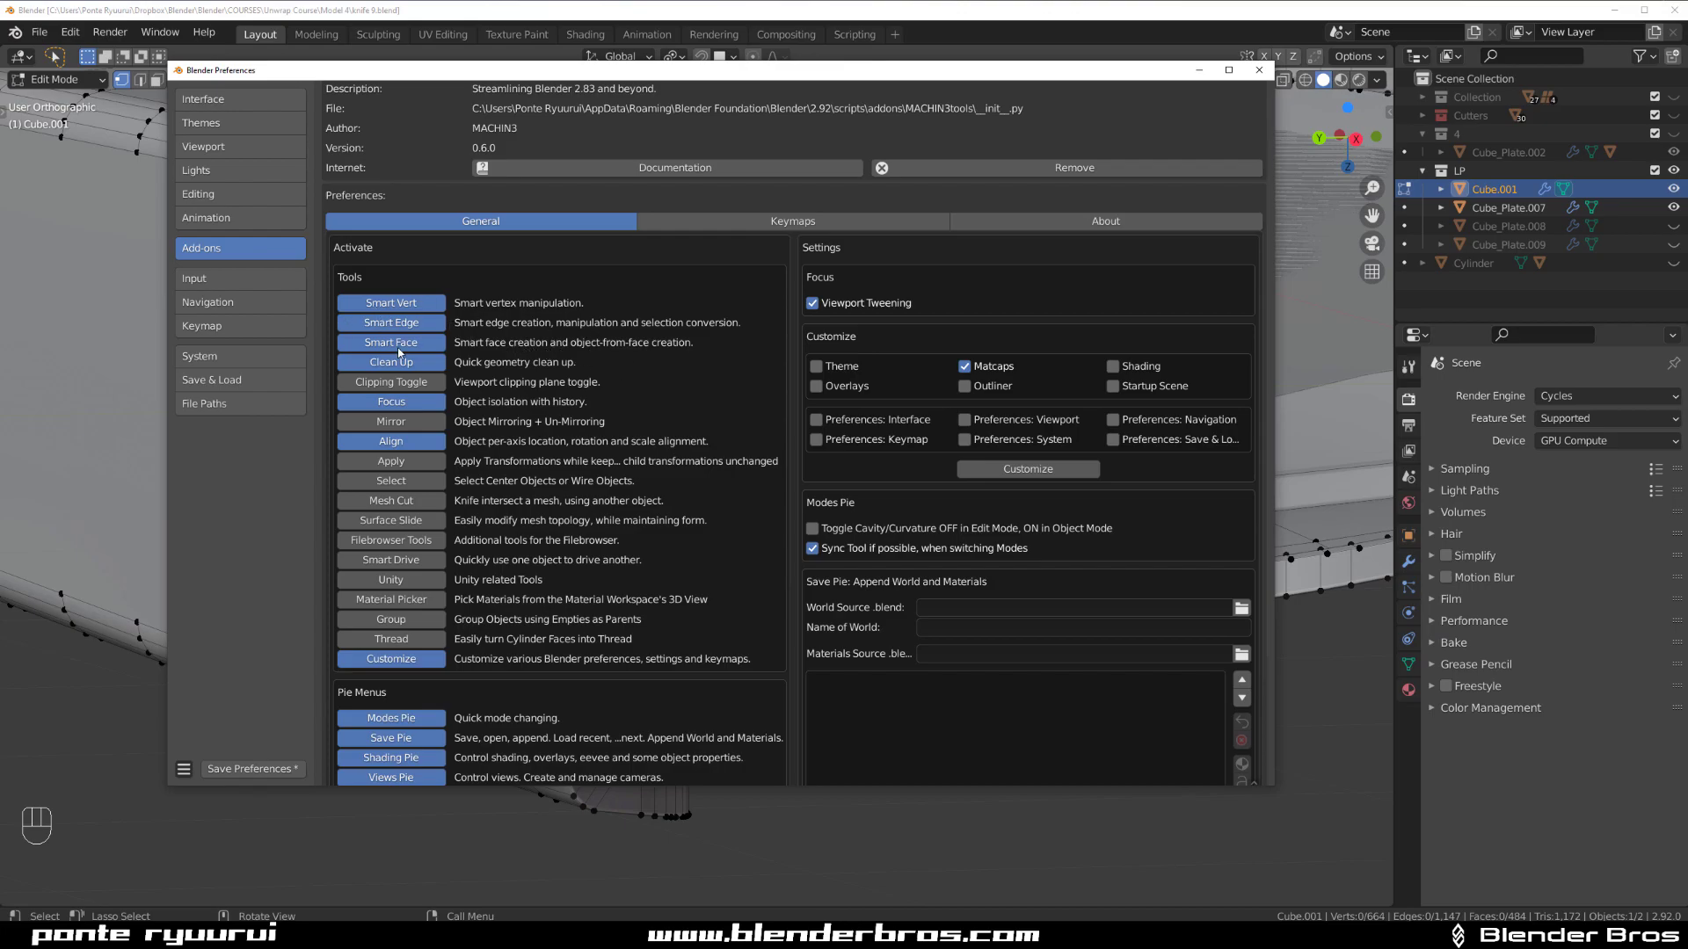
left_click(1259, 69)
Build three faces along the clip's open end with Smart Face, starting from the upper corner's edge vertex.
middle_click_drag(711, 291, 741, 340, "shift")
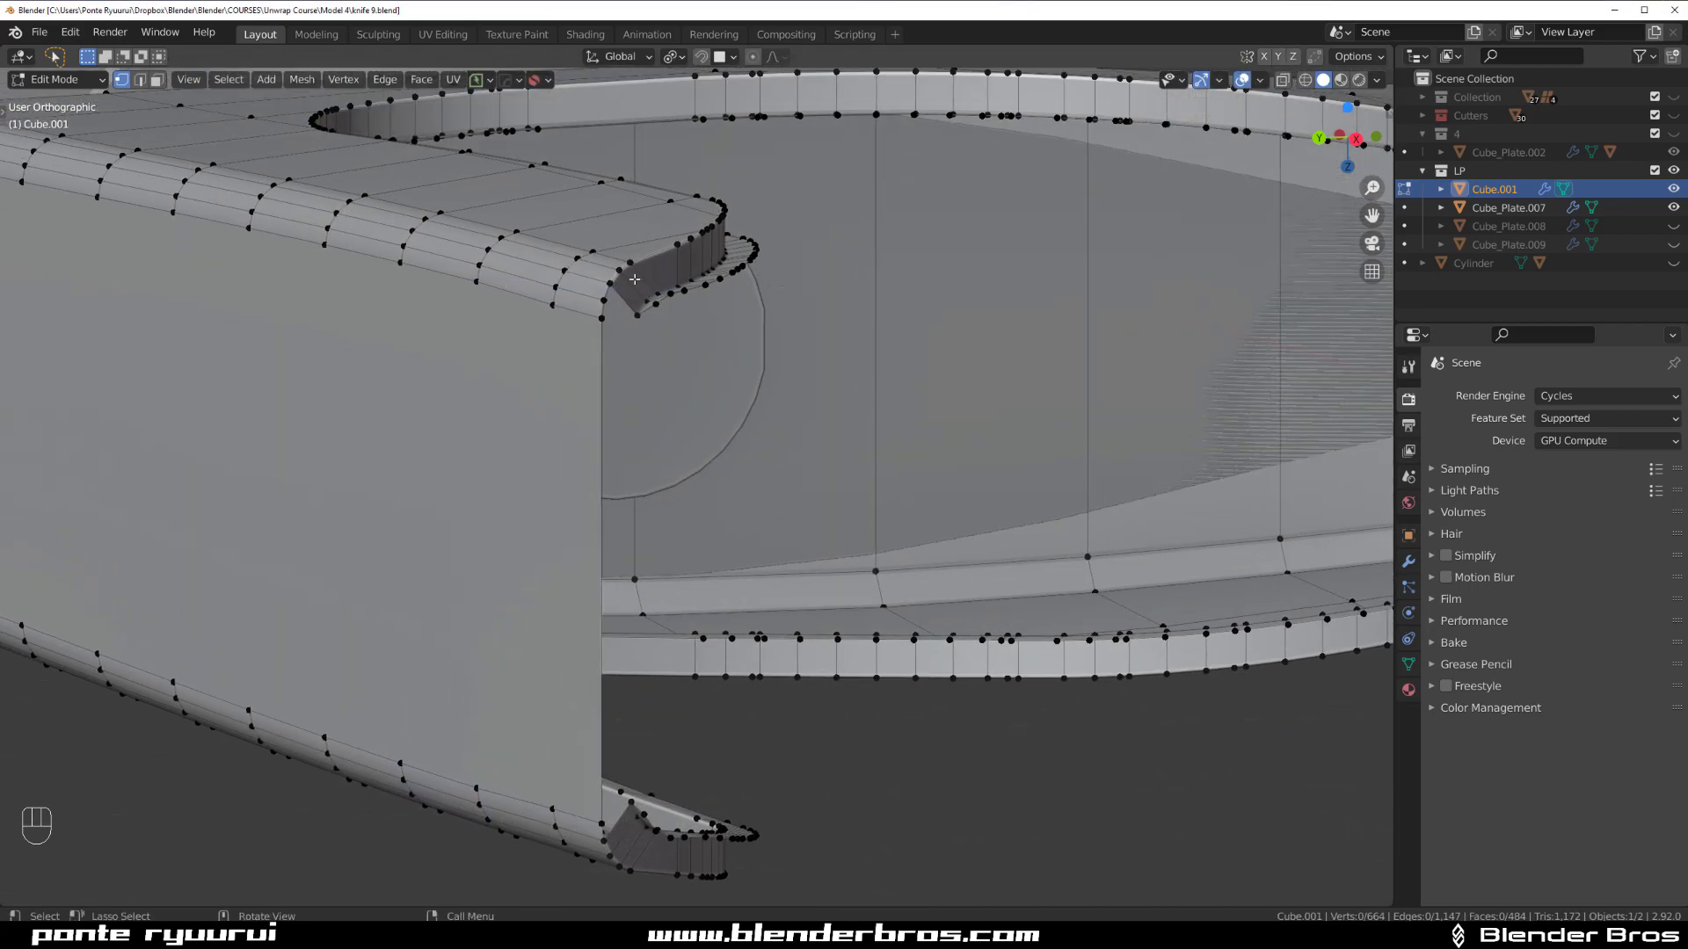
scroll(612, 334, "up", 5)
middle_click_drag(591, 335, 680, 654, "shift")
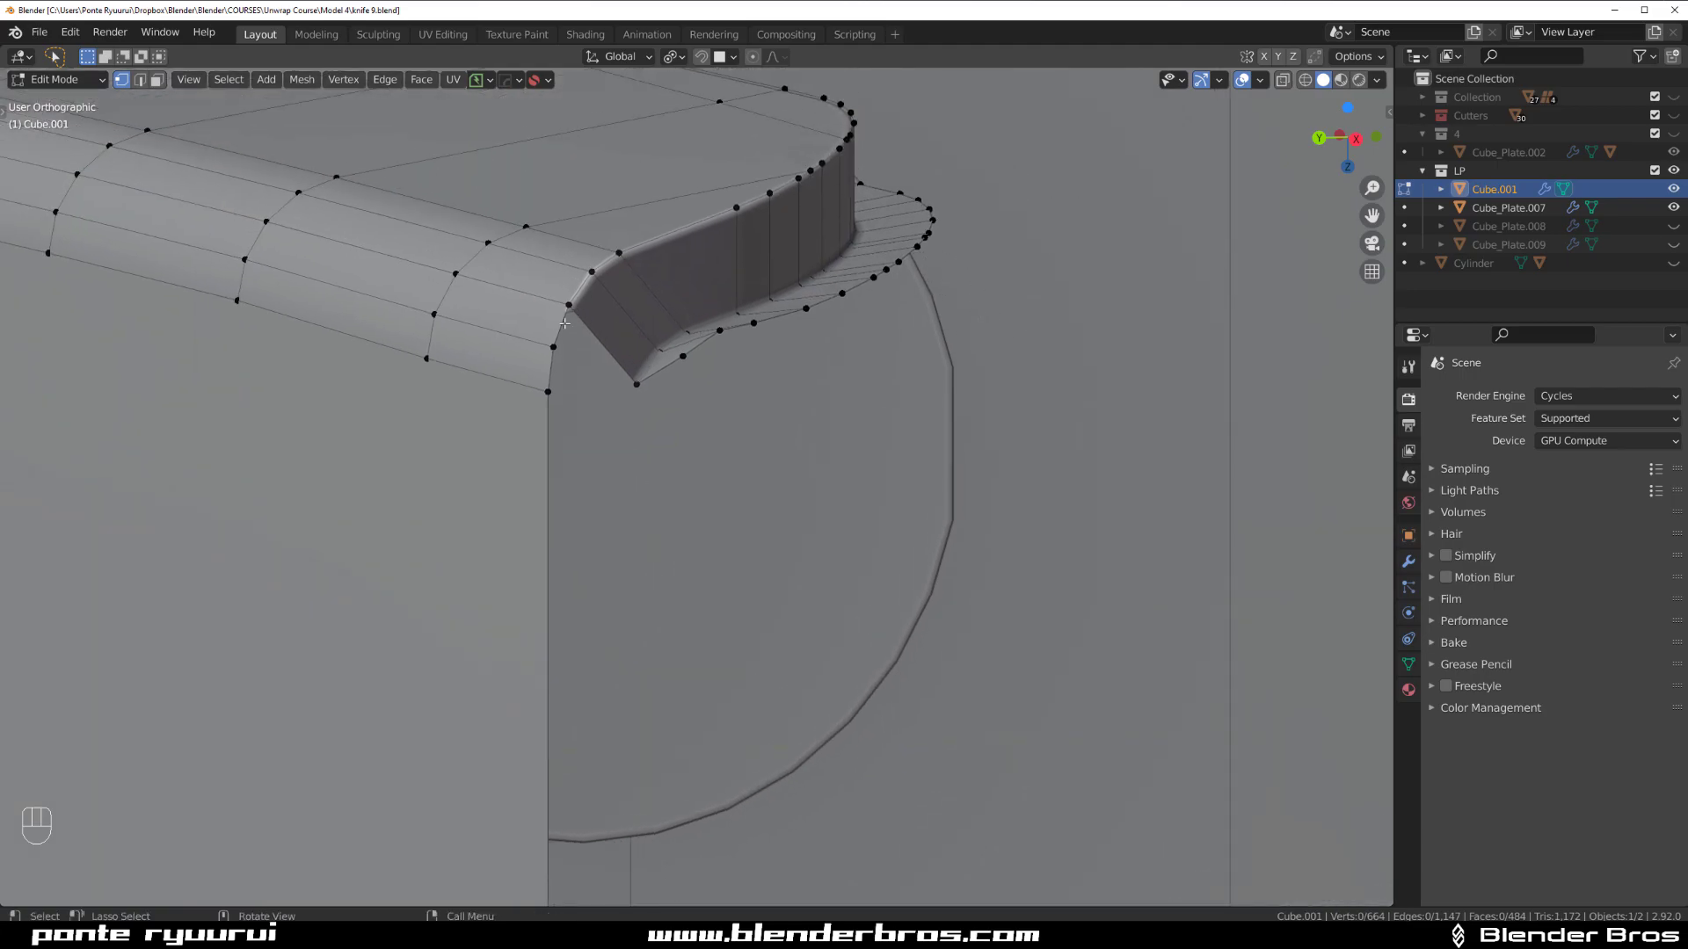
scroll(573, 291, "up", 1)
middle_click_drag(573, 291, 637, 437, "shift")
scroll(533, 257, "up", 2)
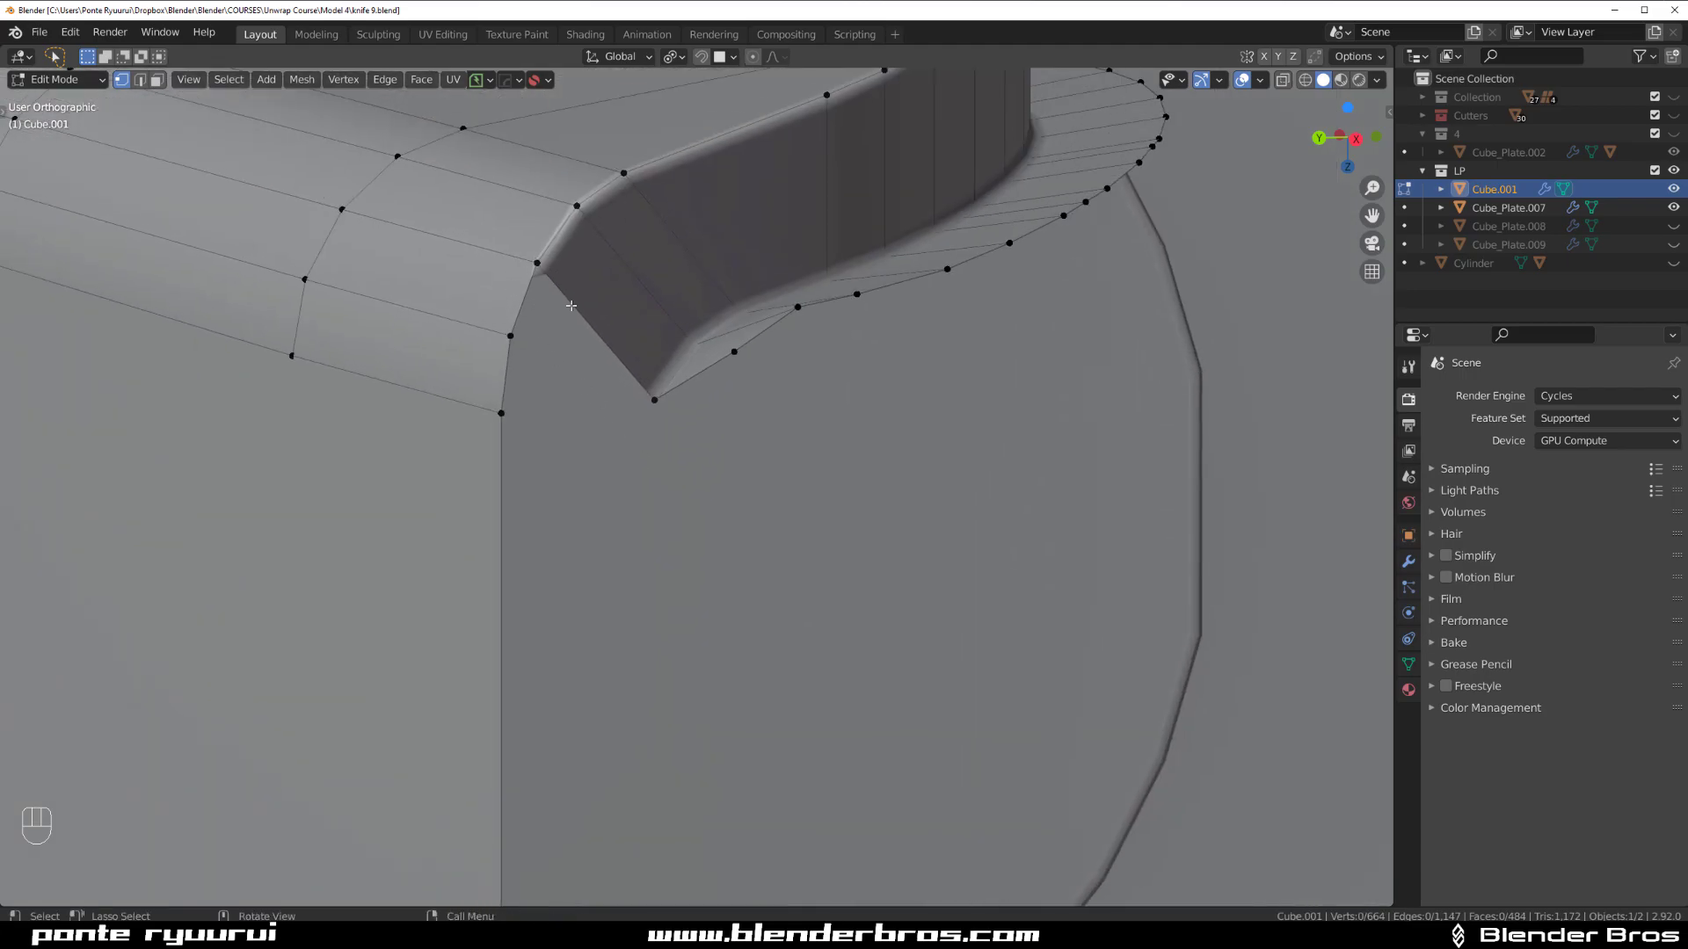
left_click(527, 266)
scroll(541, 277, "down", 2)
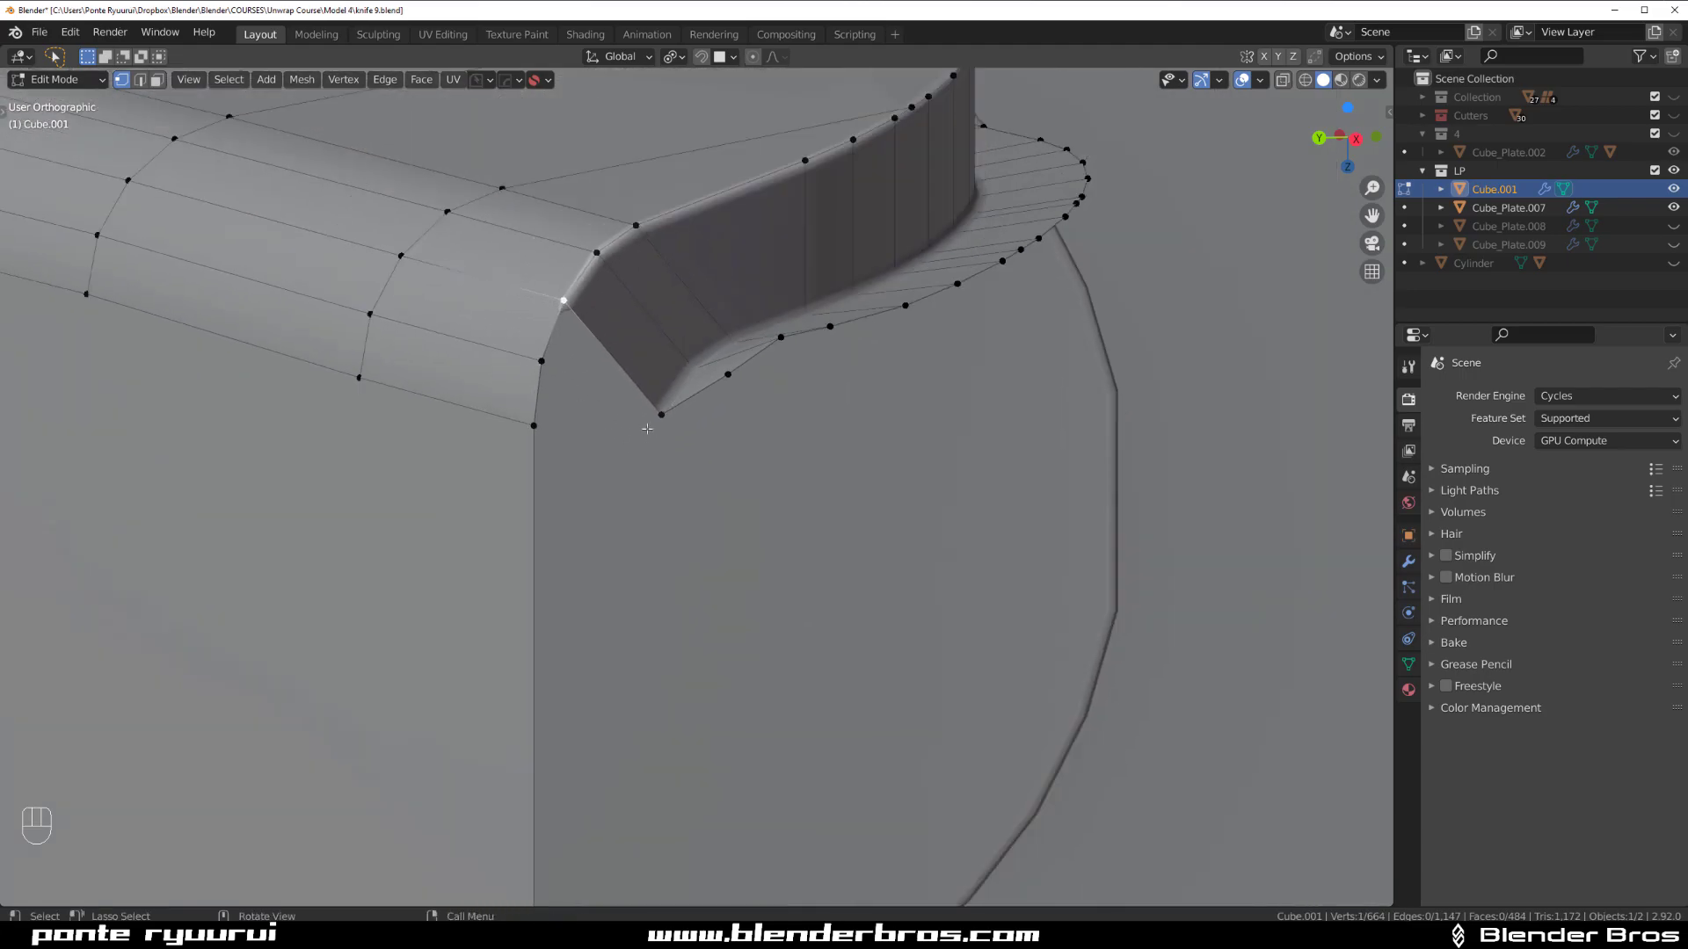
key("4")
scroll(665, 432, "down", 3)
middle_click_drag(665, 431, 436, 586, "shift")
key("4")
key("4")
Vertex-slide the new strip's end vertex up above the lower corner and fill the remaining gap with Smart Face.
left_click(436, 589)
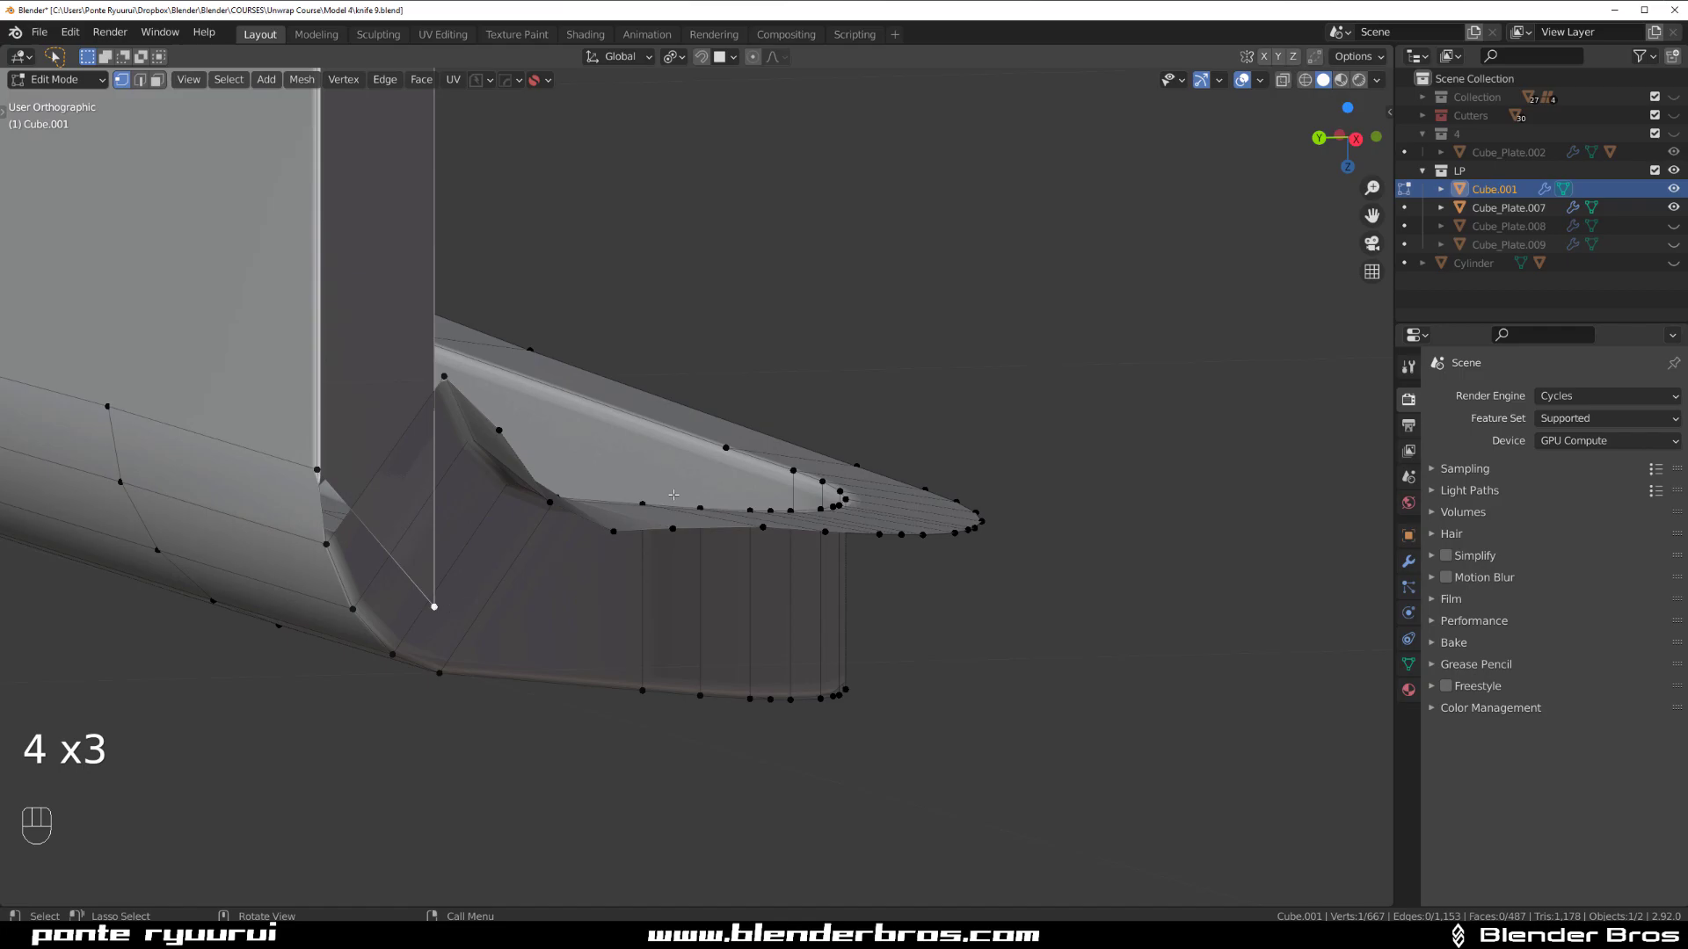
key("g")
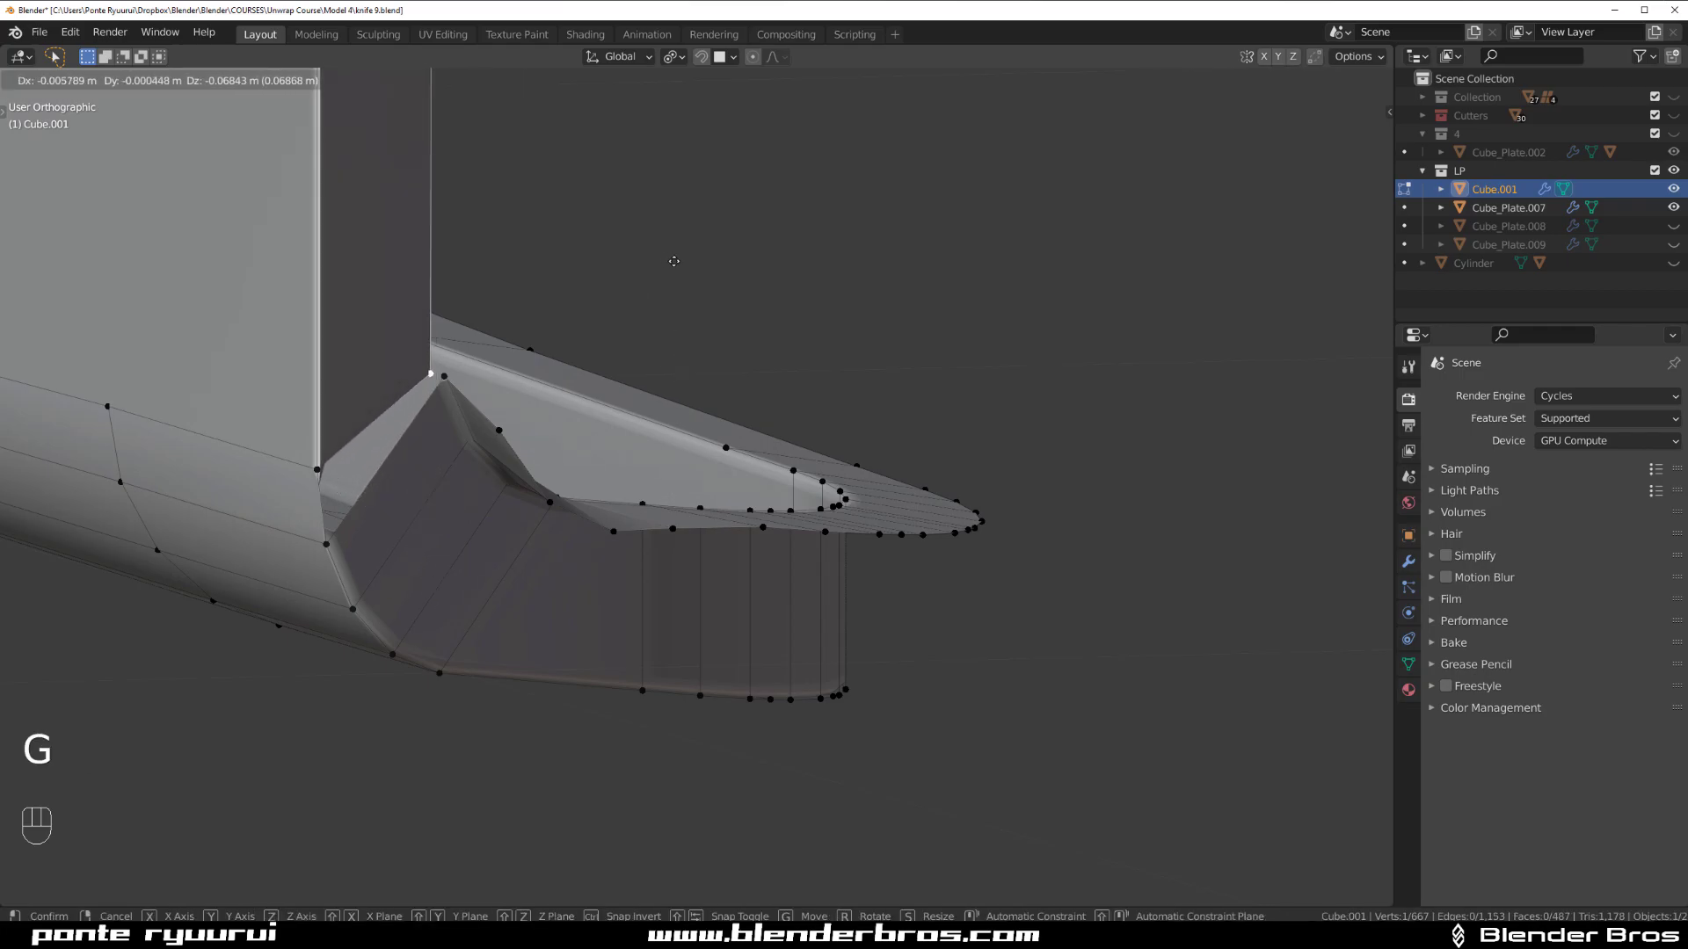
right_click(704, 324)
key("g")
key("g")
left_click(754, 155)
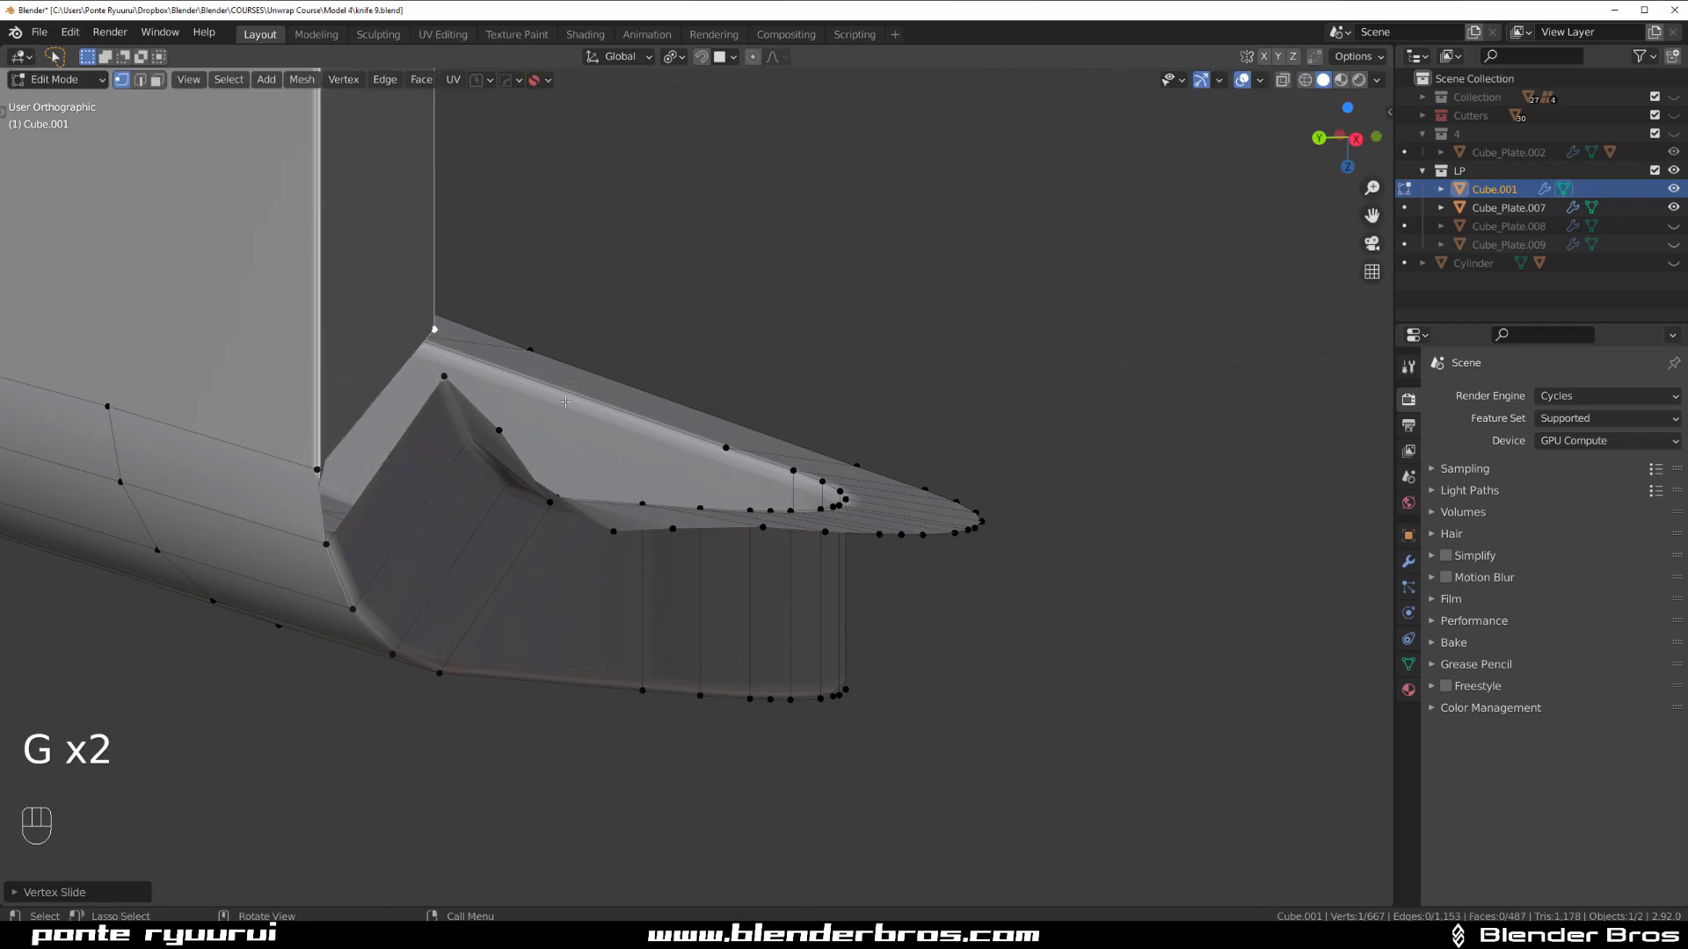
left_click(326, 542)
key("4")
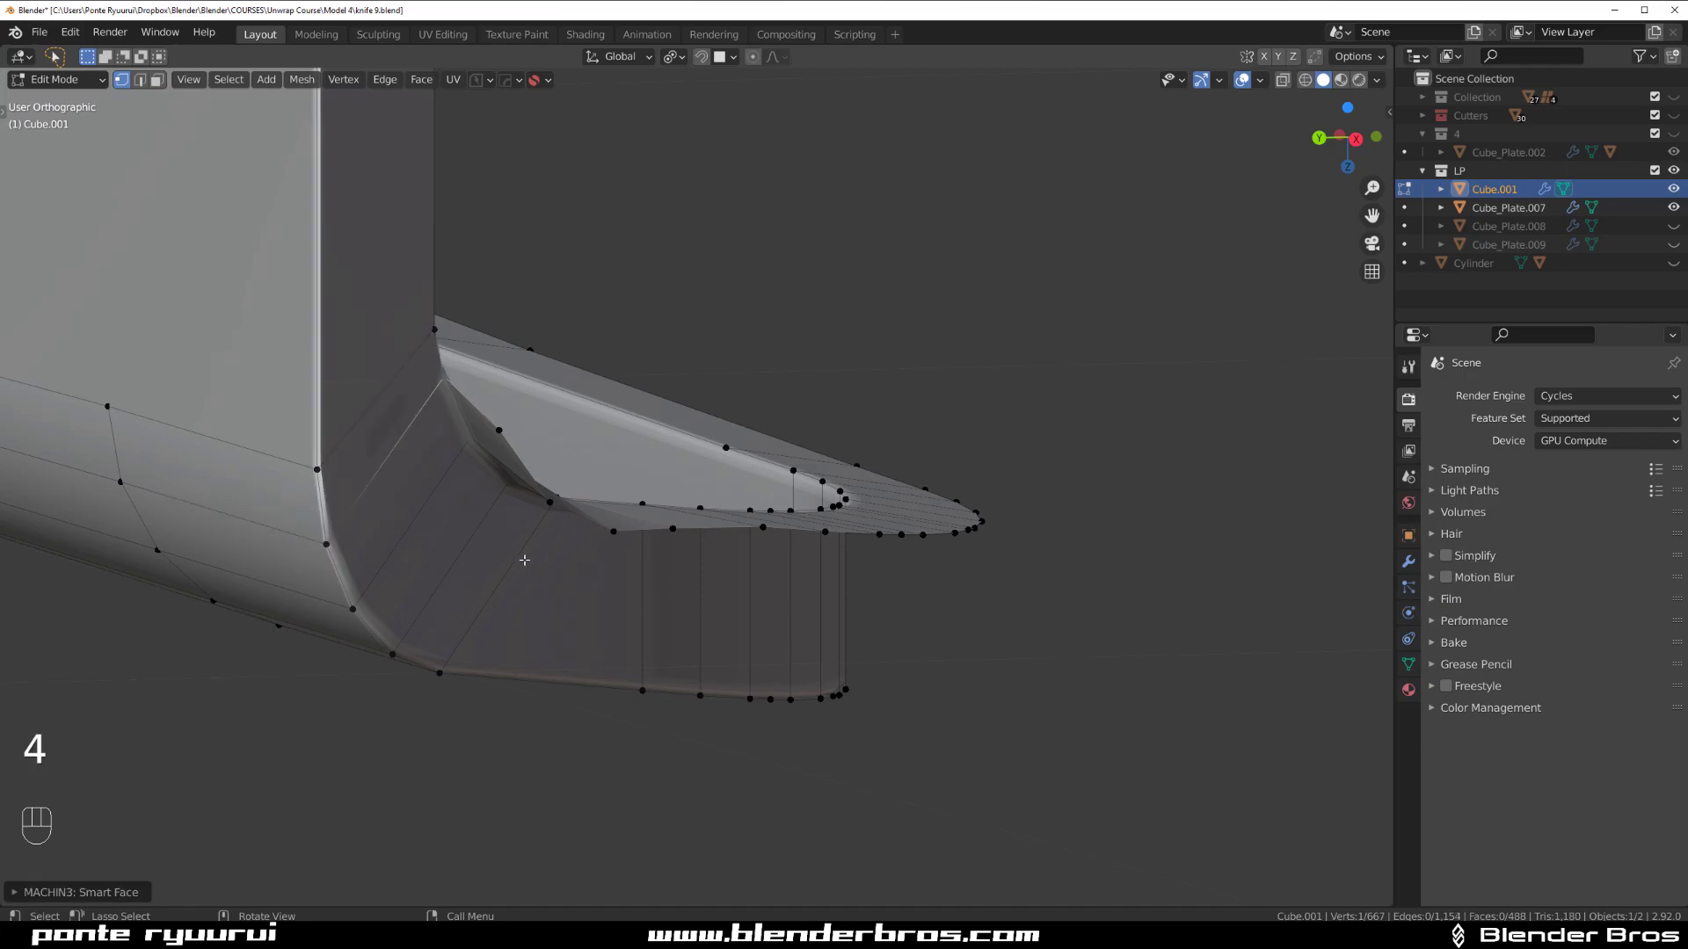
Create the inner side faces of the rim with Smart Face, starting from the inner vertex at the upper corner.
scroll(577, 538, "down", 4)
scroll(820, 297, "down", 4)
middle_click_drag(770, 395, 783, 721, "shift")
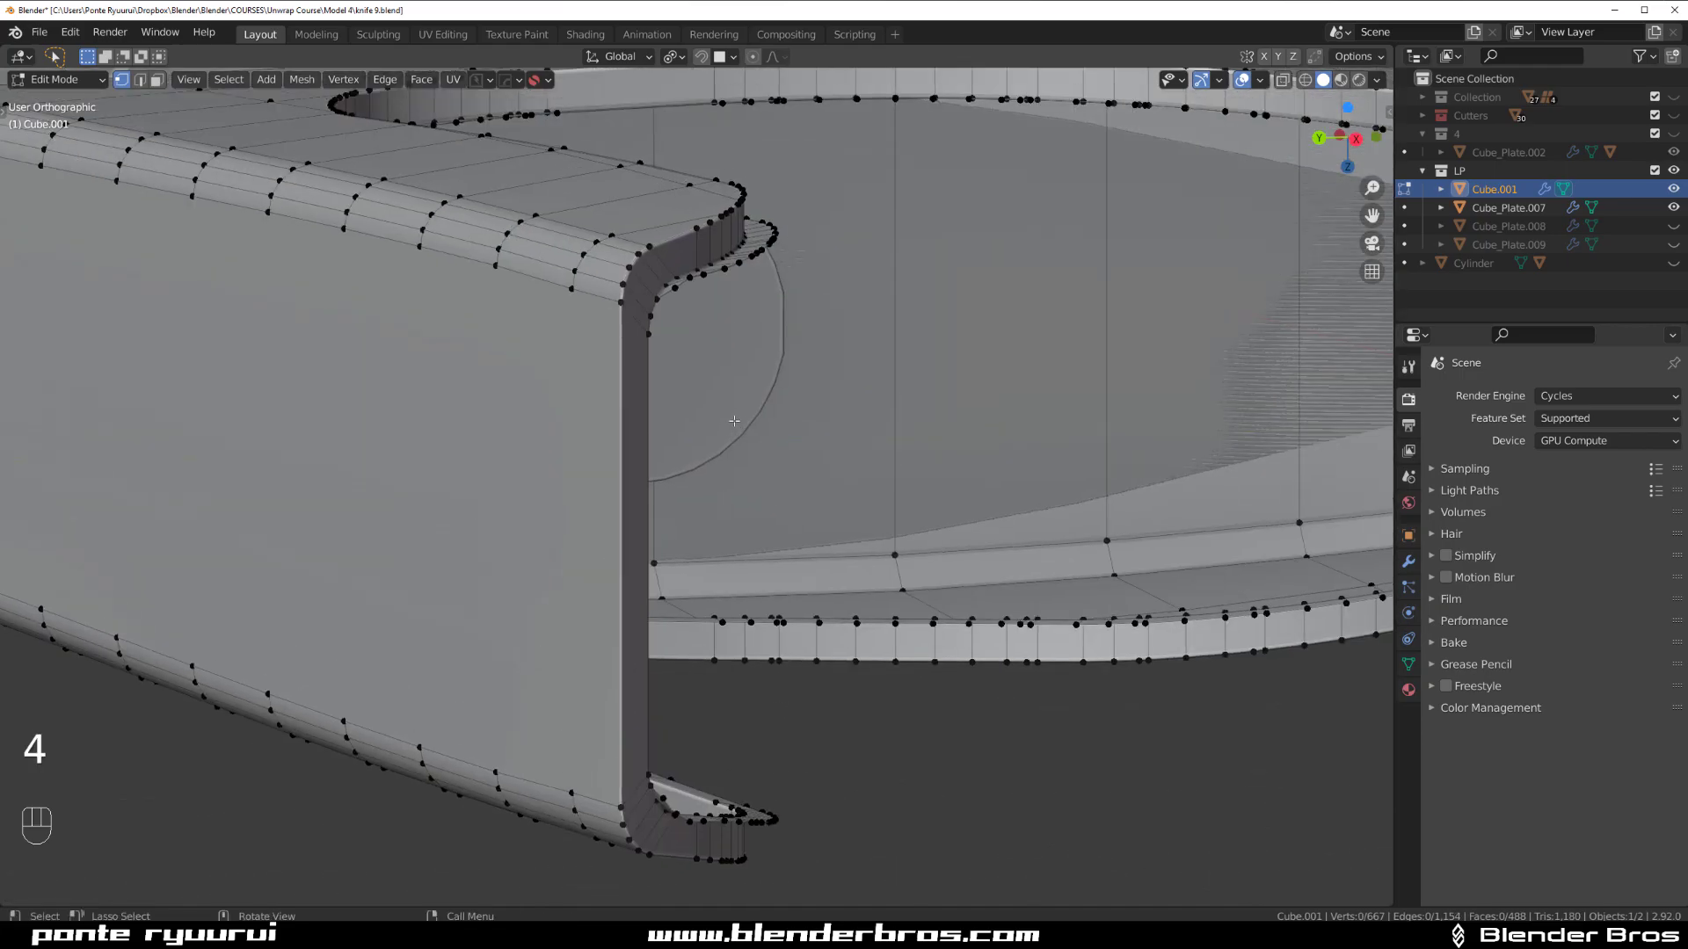
scroll(735, 419, "up", 5)
middle_click_drag(734, 517, 749, 697, "shift")
scroll(746, 395, "down", 2)
middle_click_drag(748, 400, 708, 240)
scroll(847, 527, "down", 6)
scroll(707, 240, "up", 8)
left_click(651, 206)
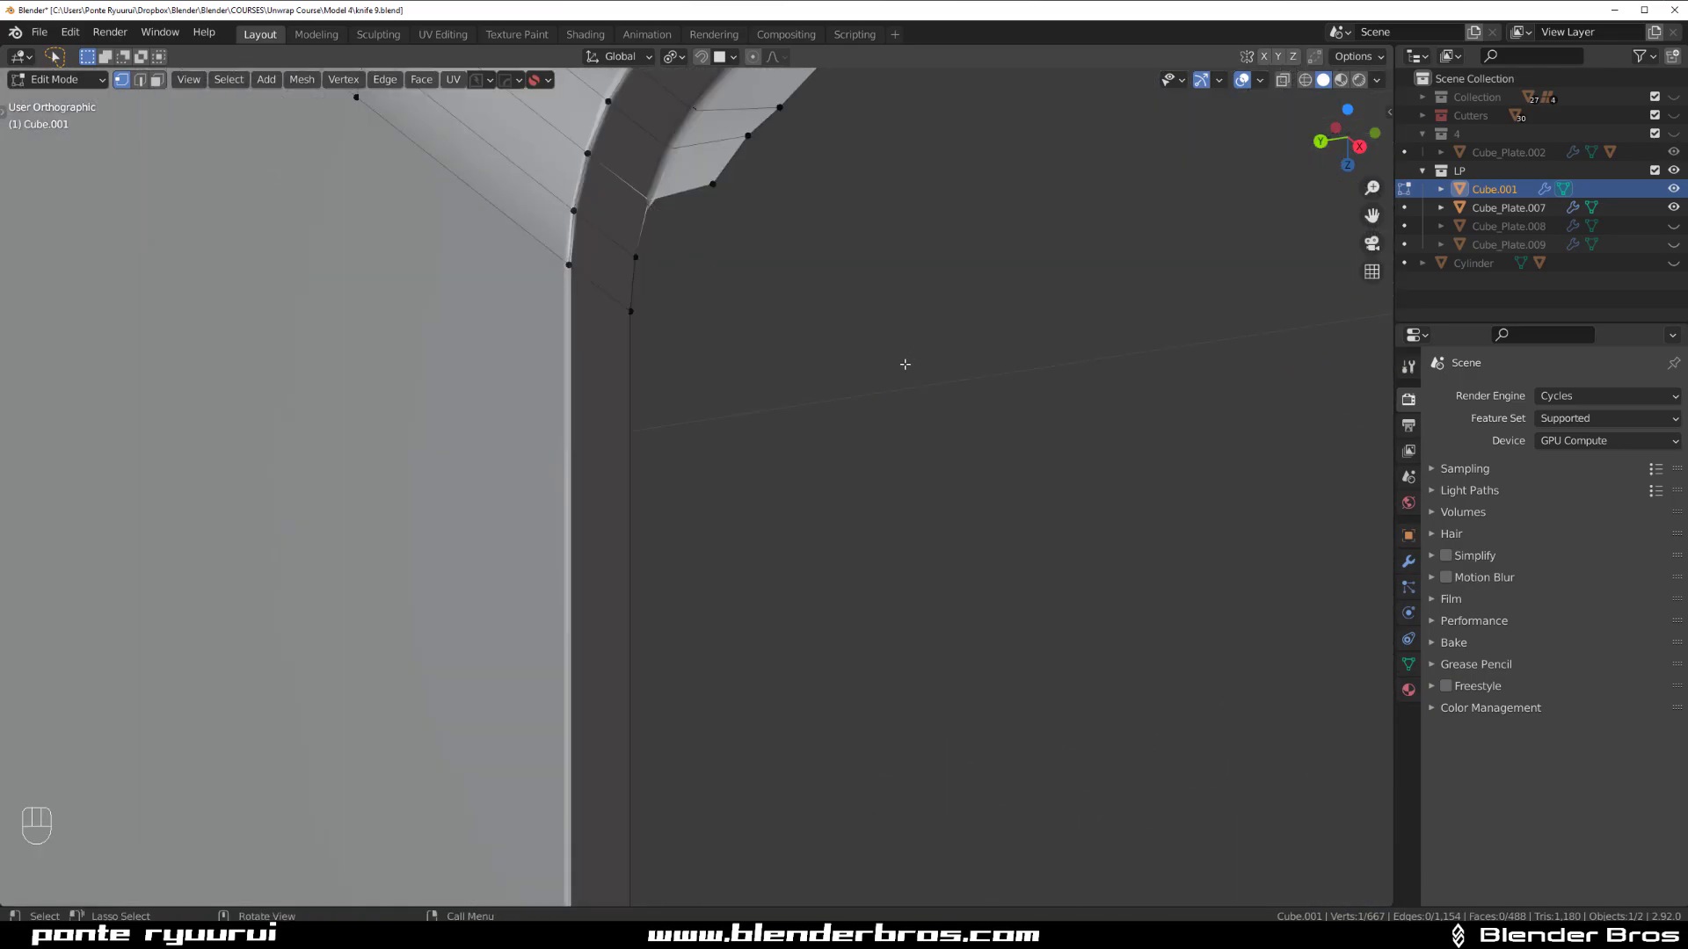
key("4")
key("4")
key("4")
key("4")
middle_click_drag(905, 364, 692, 149, "shift")
scroll(692, 150, "up", 5)
Examine the lower corner of the filled rim and its inner faces from both sides.
left_click(565, 505)
middle_click_drag(679, 486, 573, 475)
scroll(580, 471, "down", 5)
middle_click_drag(723, 369, 677, 308, "shift")
scroll(659, 495, "up", 2)
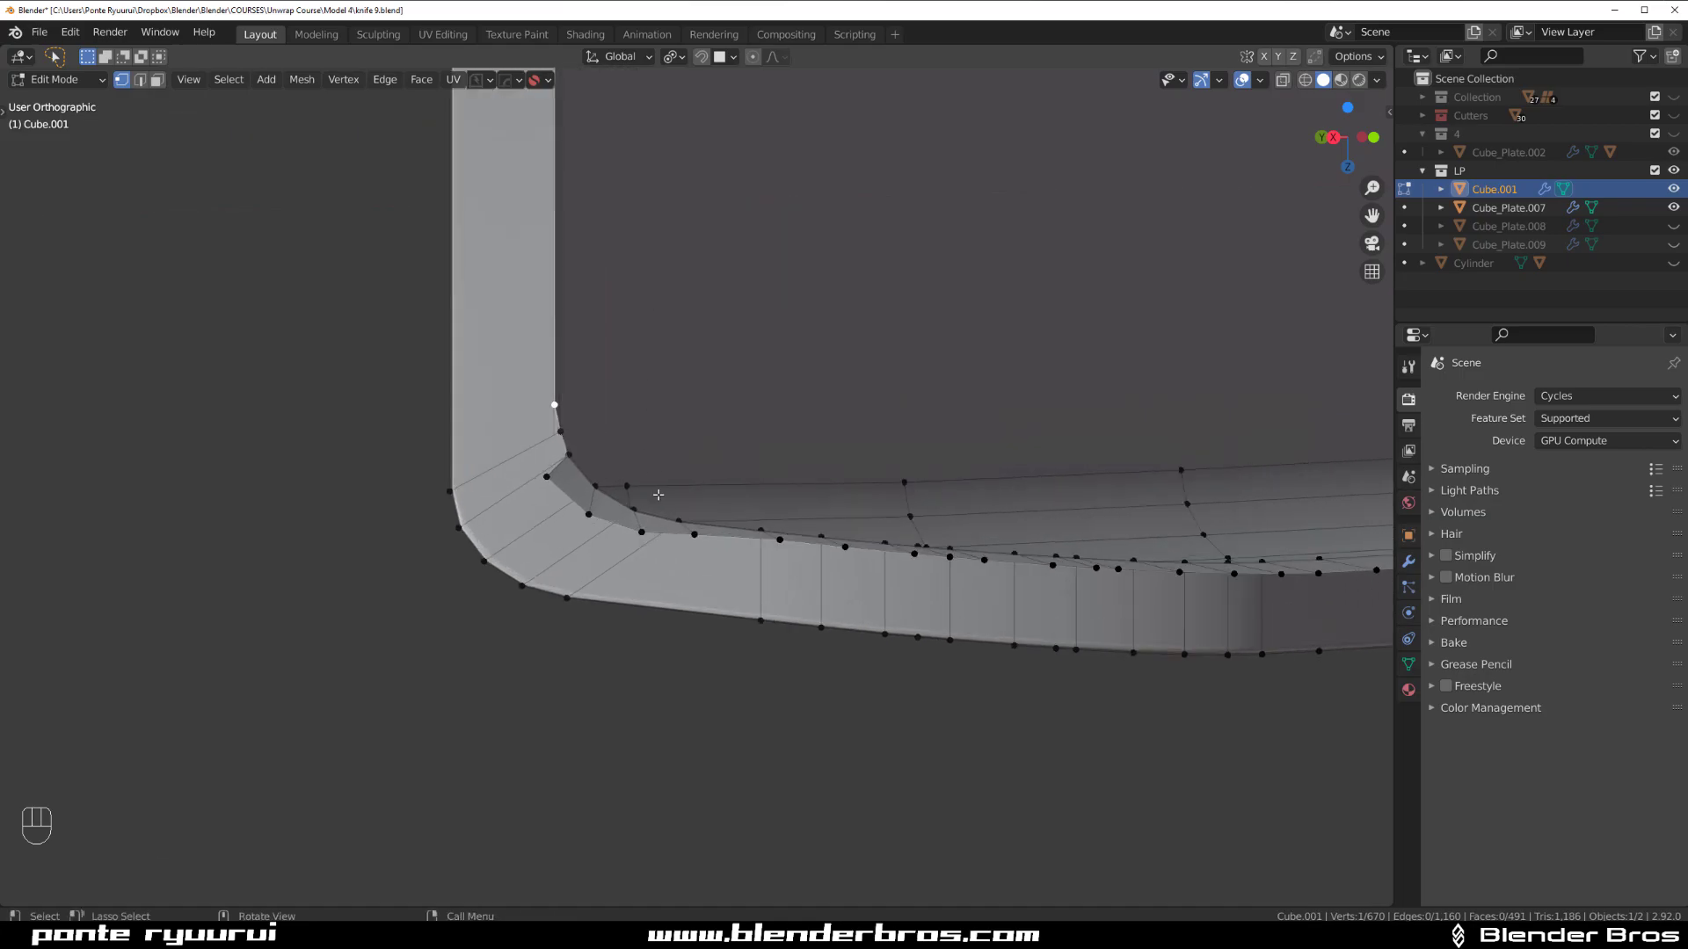
scroll(695, 492, "down", 5)
key("grave")
left_click(976, 395)
middle_click_drag(843, 422, 1070, 411)
scroll(825, 309, "up", 5)
middle_click_drag(734, 738, 848, 464, "shift")
middle_click_drag(848, 464, 693, 558)
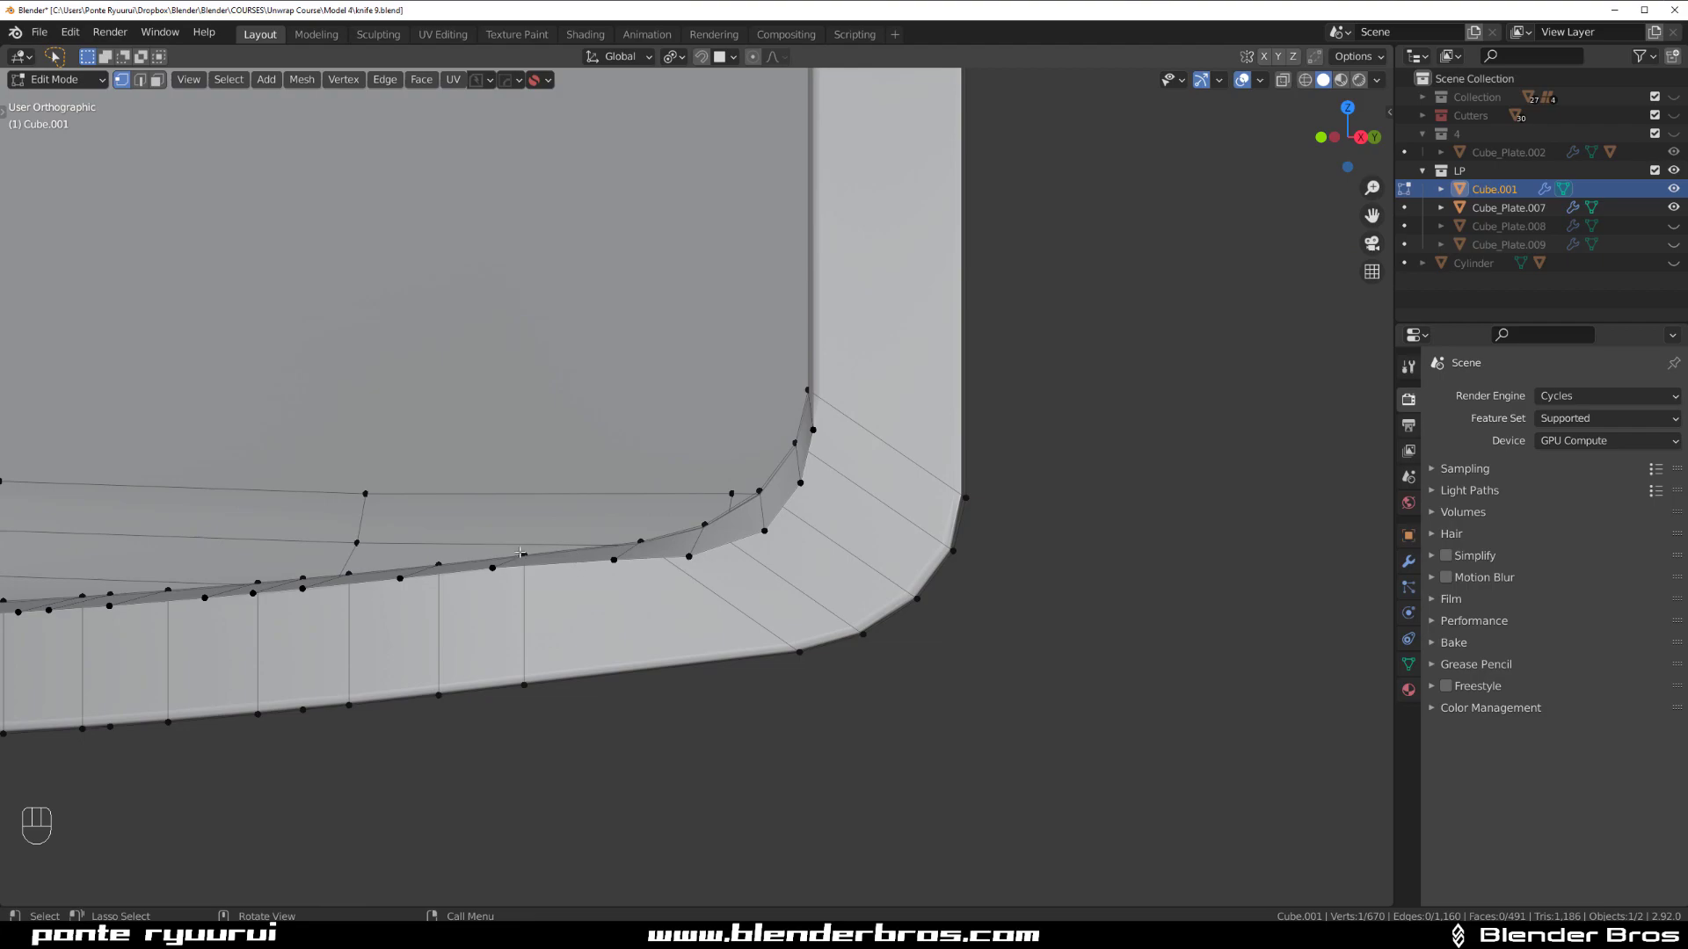
Select the six inner edge vertices running around the rim's lower corner.
left_click(614, 560, "shift")
left_click(689, 557, "shift")
left_click(764, 531, "shift")
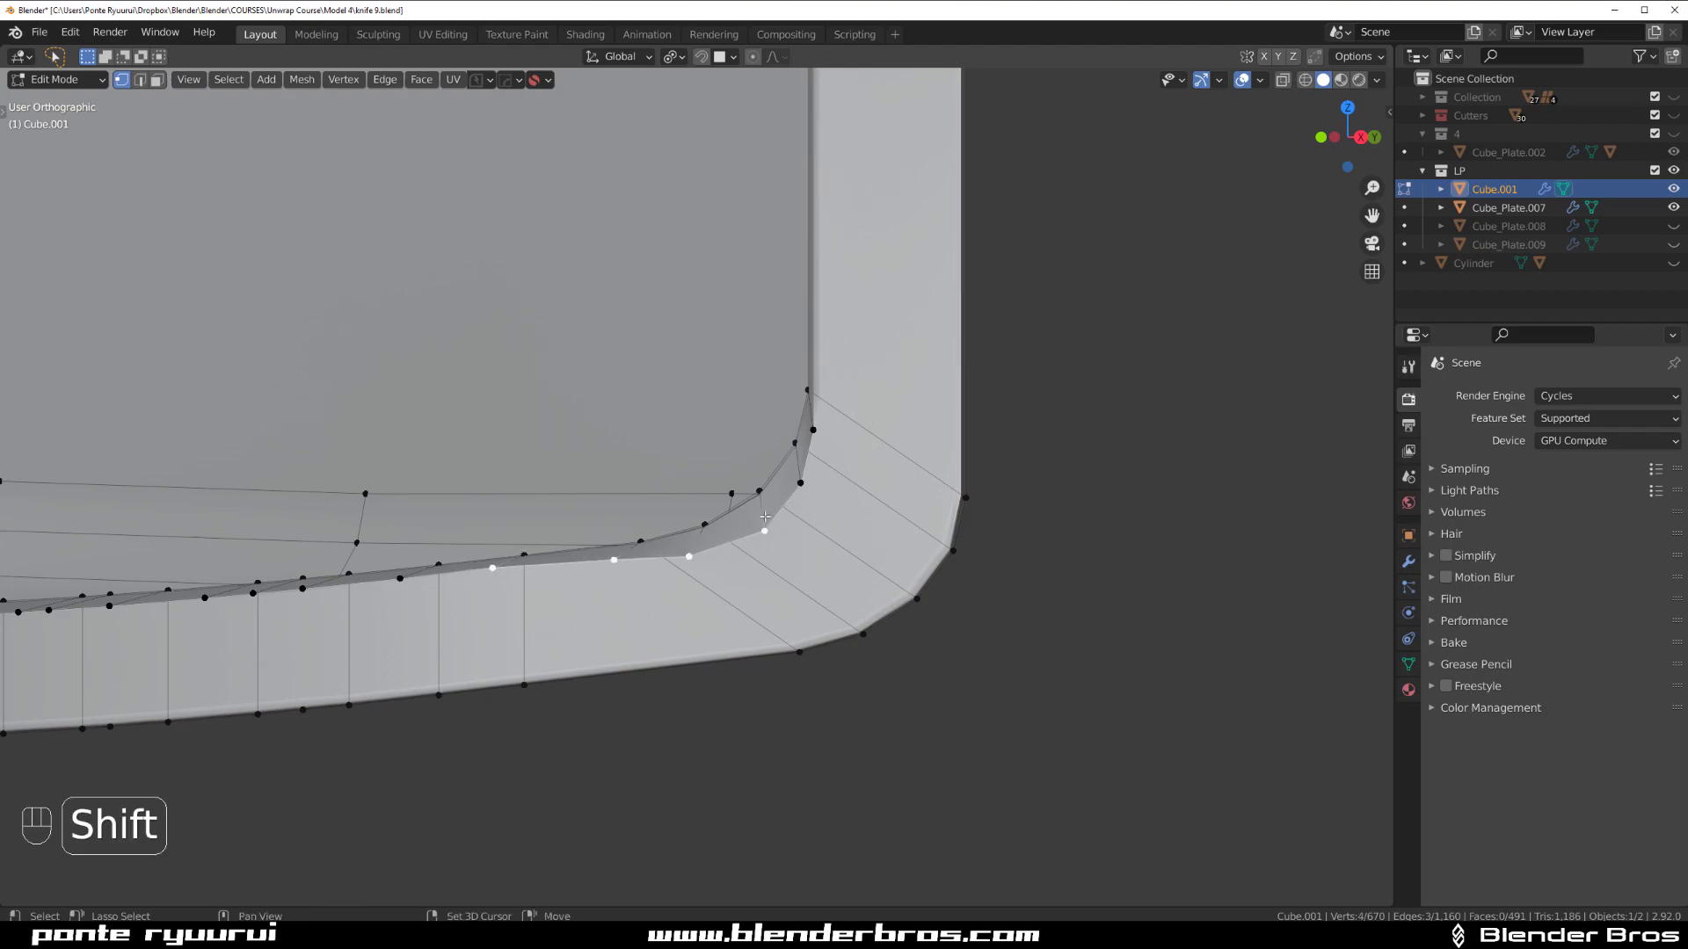
left_click(800, 483, "shift")
left_click(814, 430, "shift")
Expand the Mira Tools Settings and CStretch options, clear the vertex selection and try to run CurveStretch.
key("n")
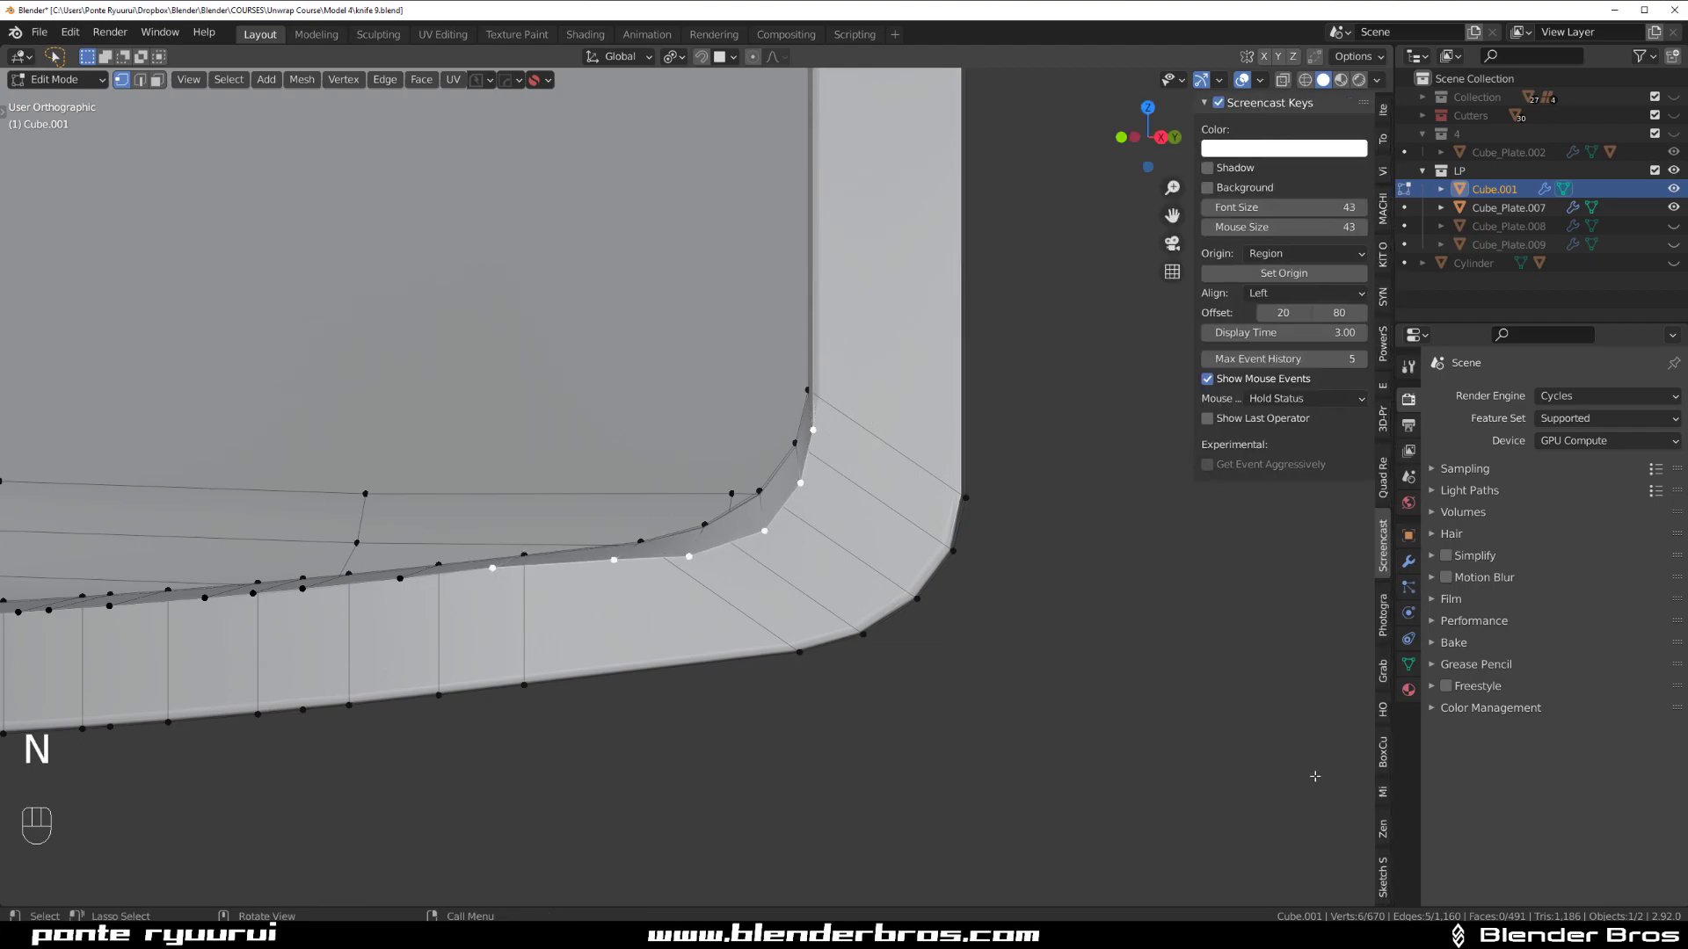
left_click(1382, 792)
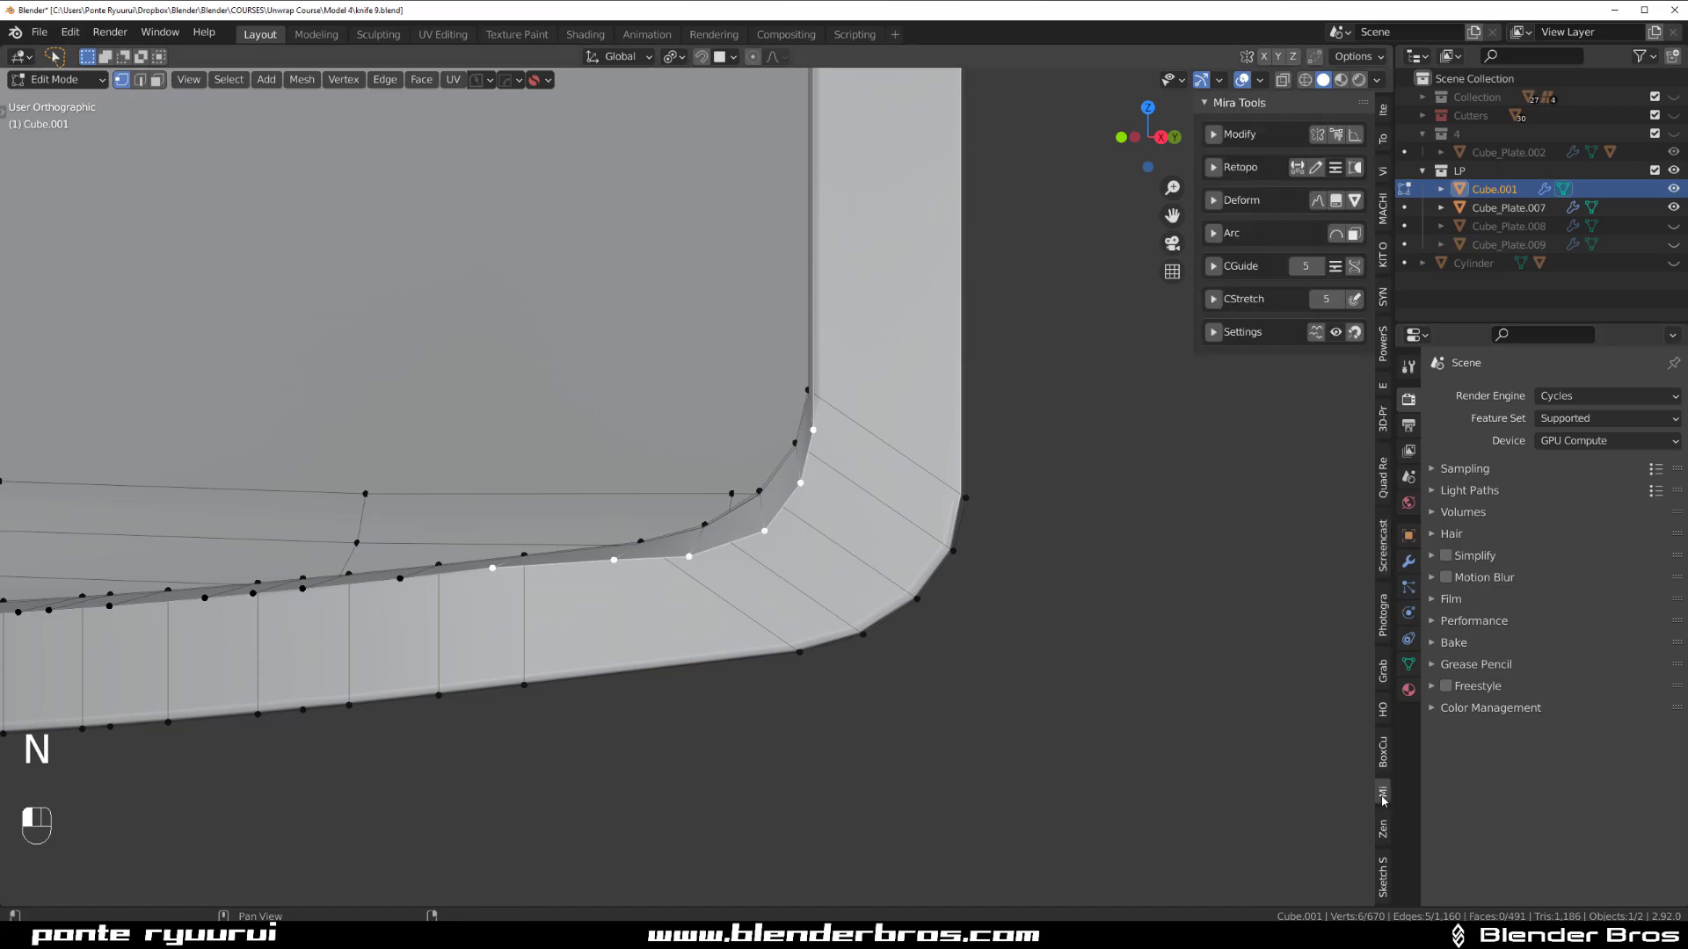
left_click(1213, 332)
key("alt+a")
left_click(1213, 299)
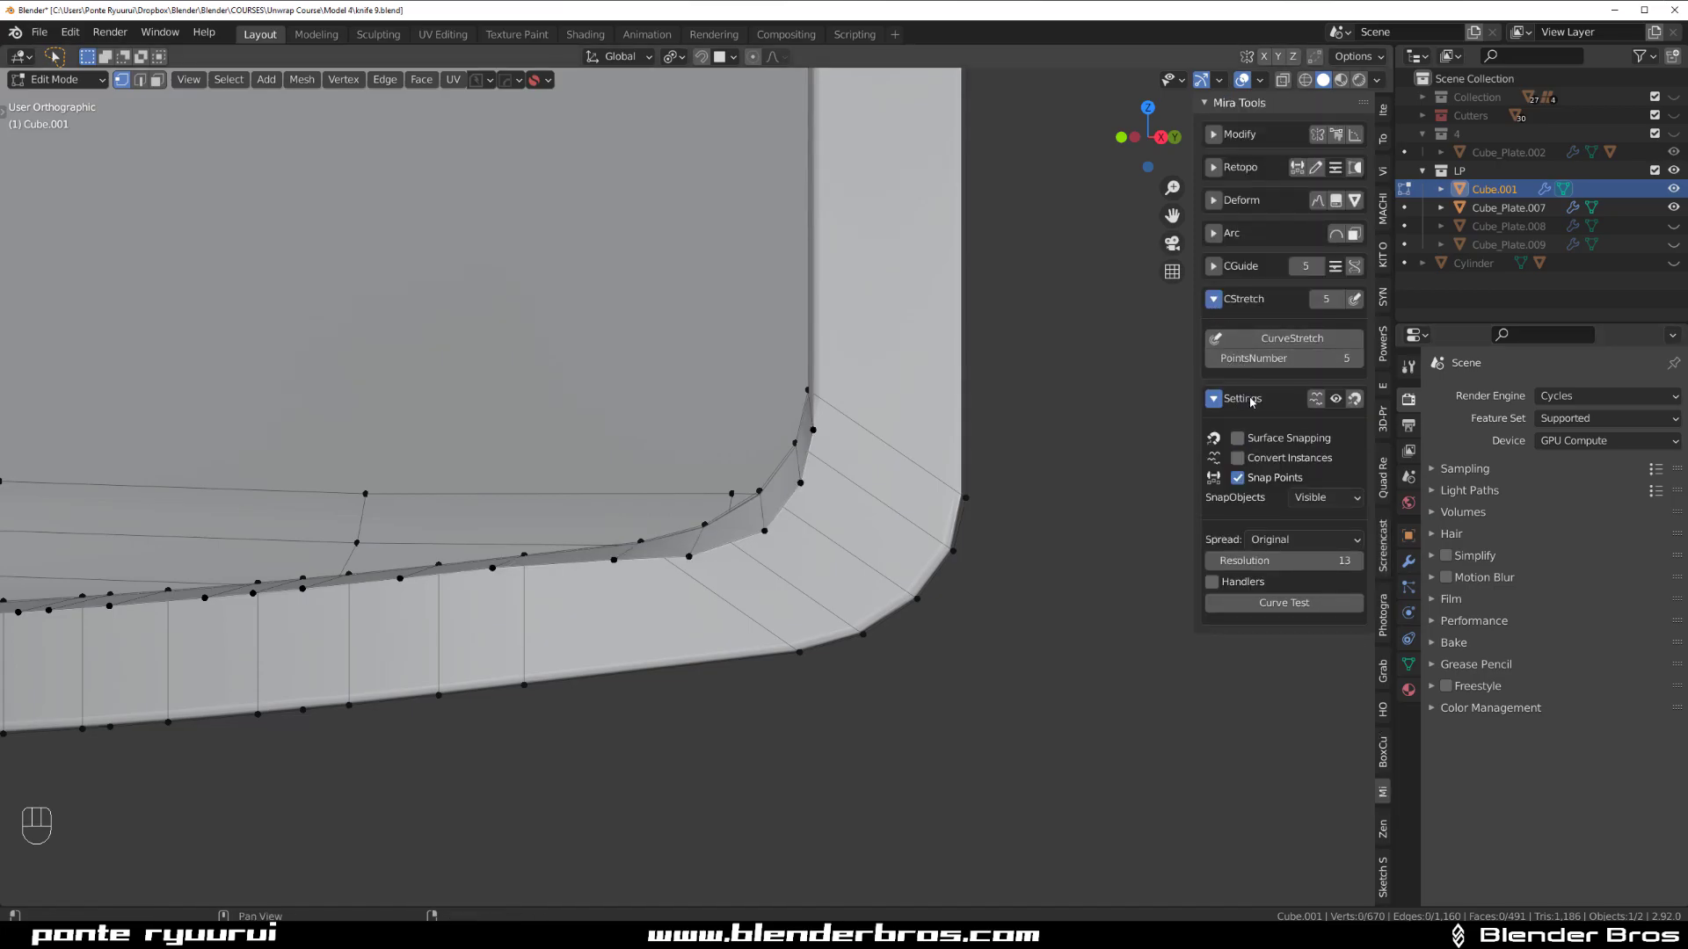
left_click(1286, 342)
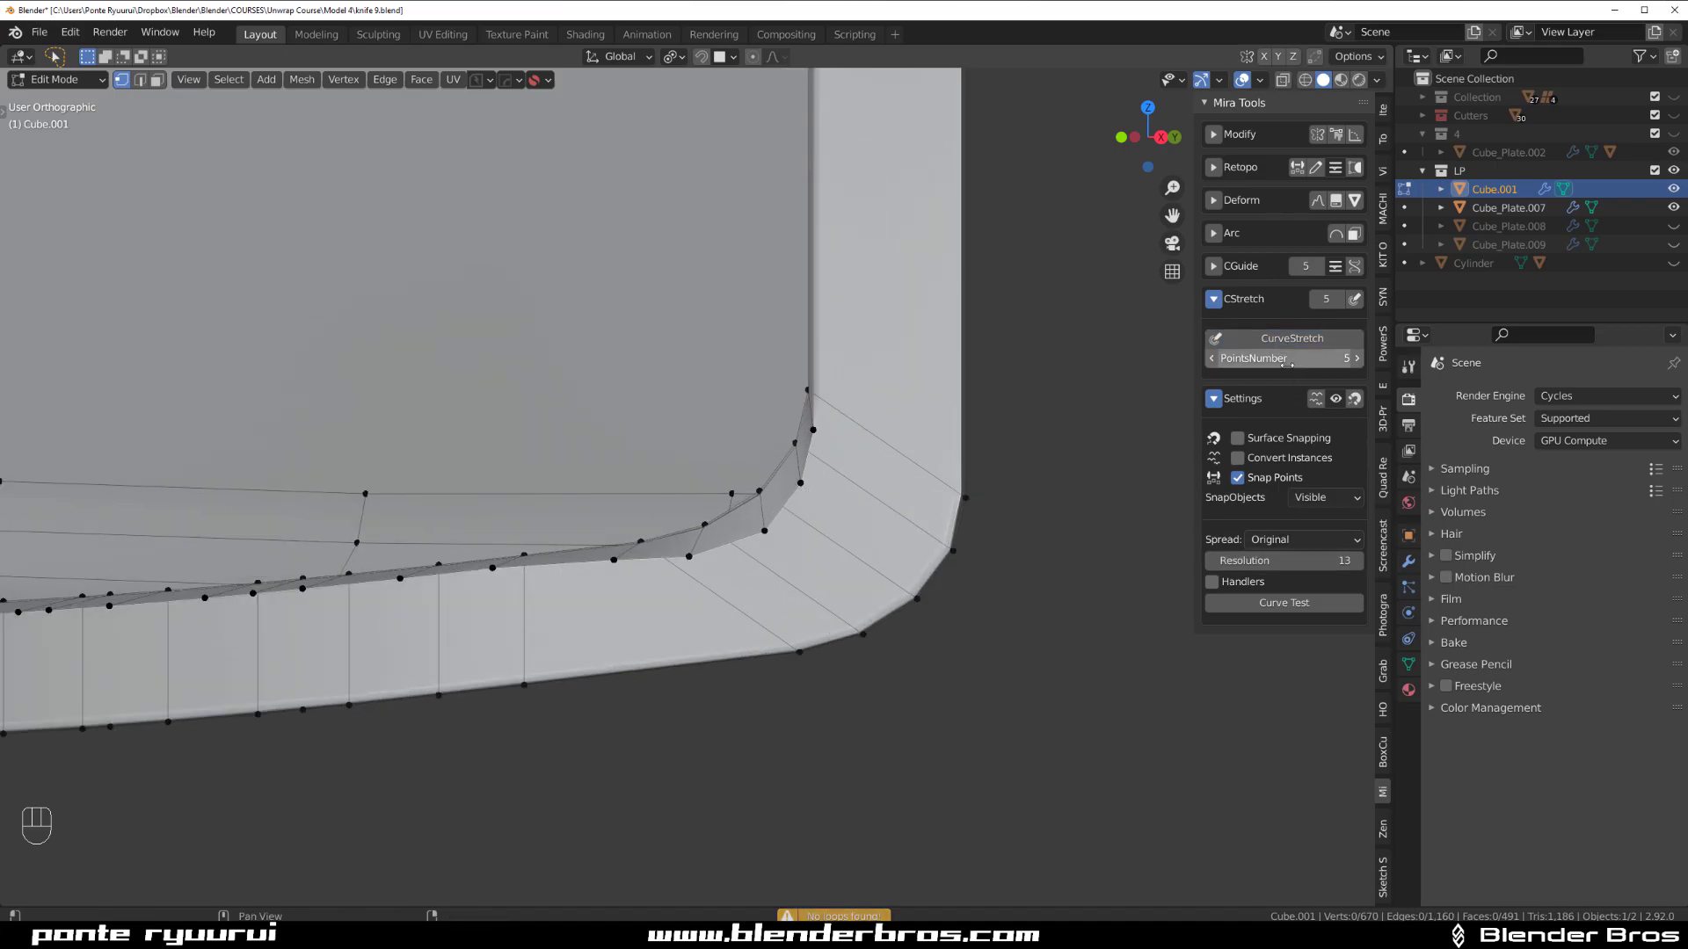
Reselect the six inner edge vertices around the rim's lower corner, ending at the foot of the vertical side.
left_click(759, 524)
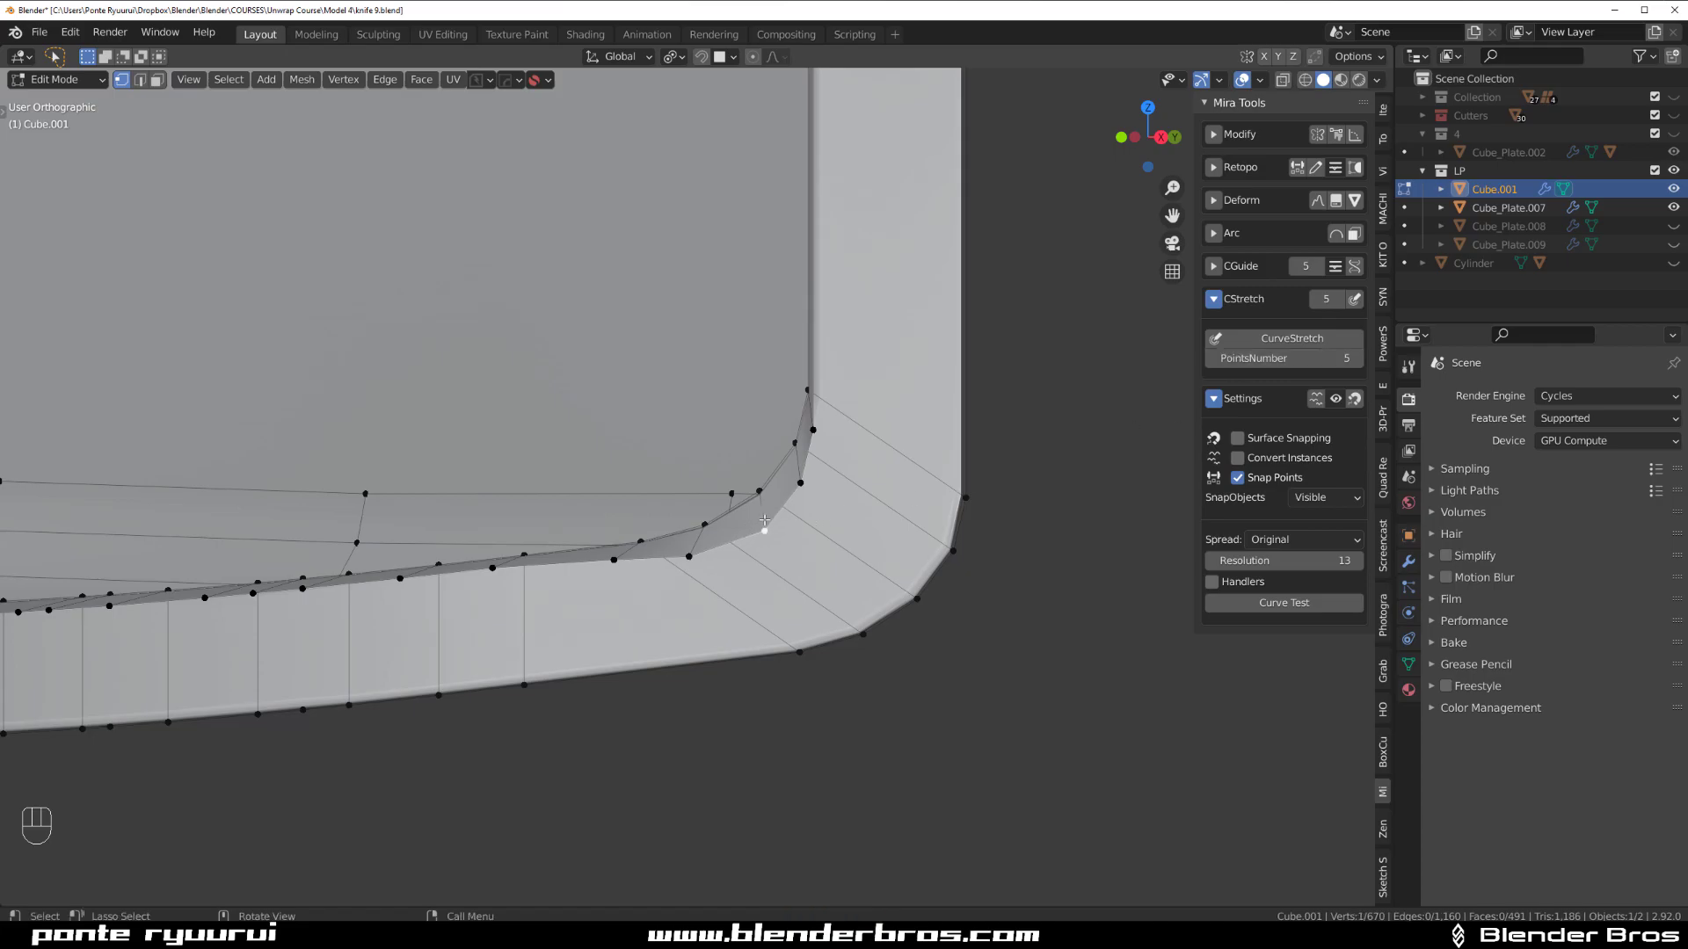
middle_click_drag(840, 510, 804, 543, "shift")
left_click(456, 601)
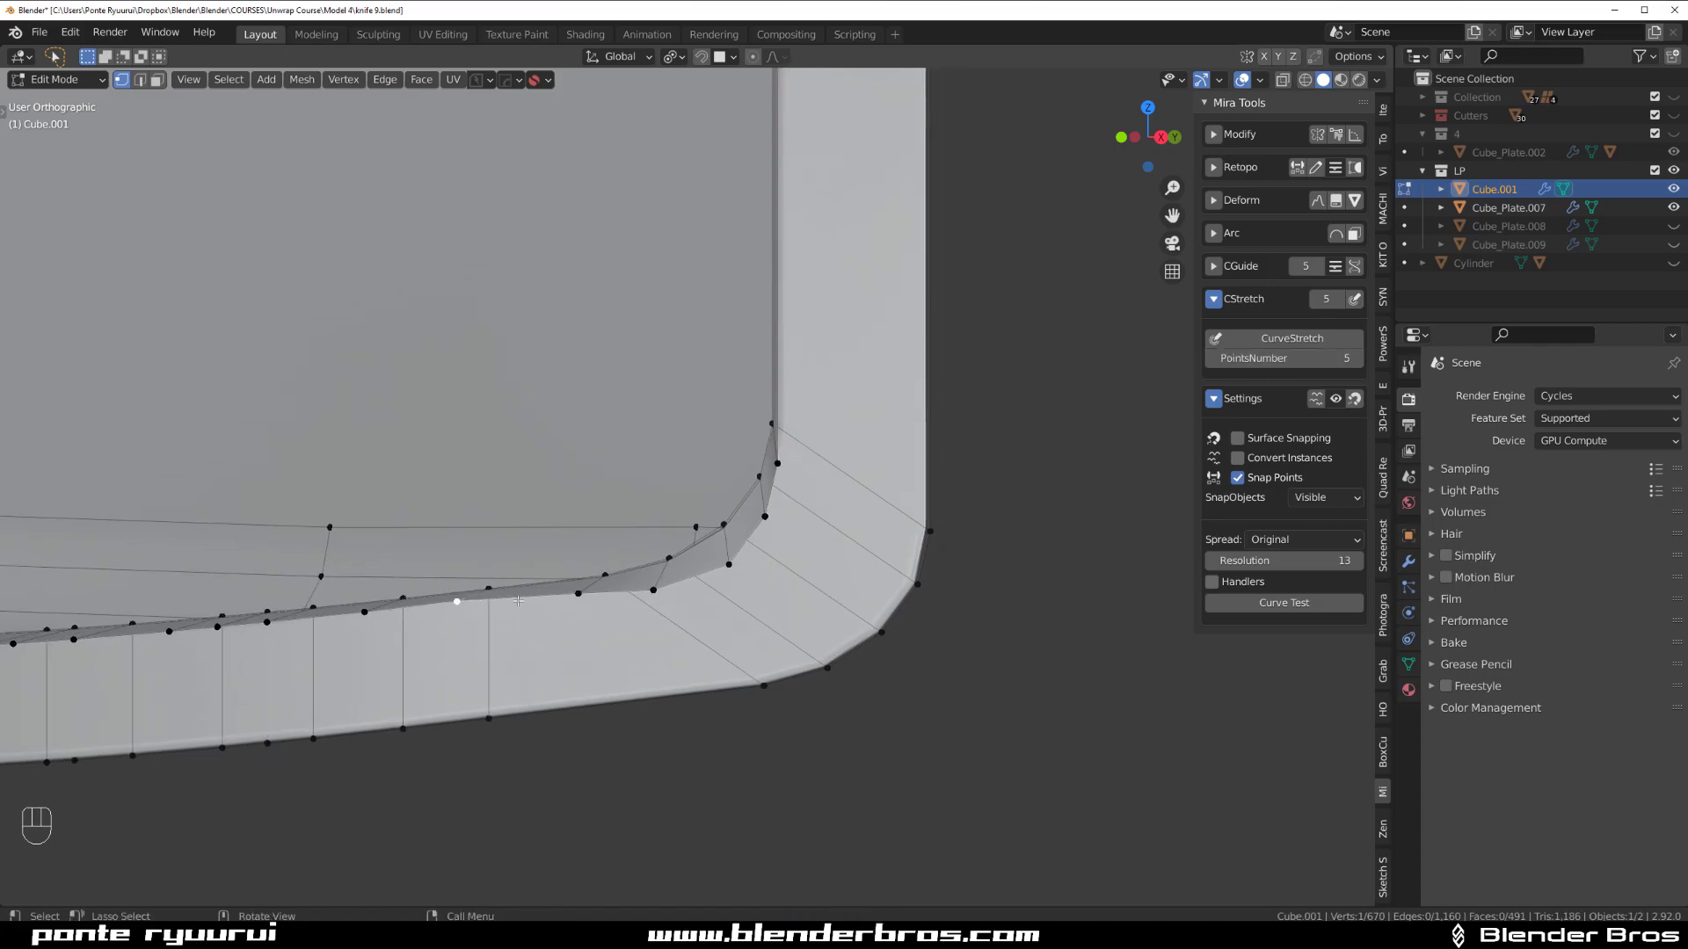
left_click(577, 593, "shift")
left_click(726, 547, "shift")
left_click(763, 514, "shift")
left_click(777, 434, "shift")
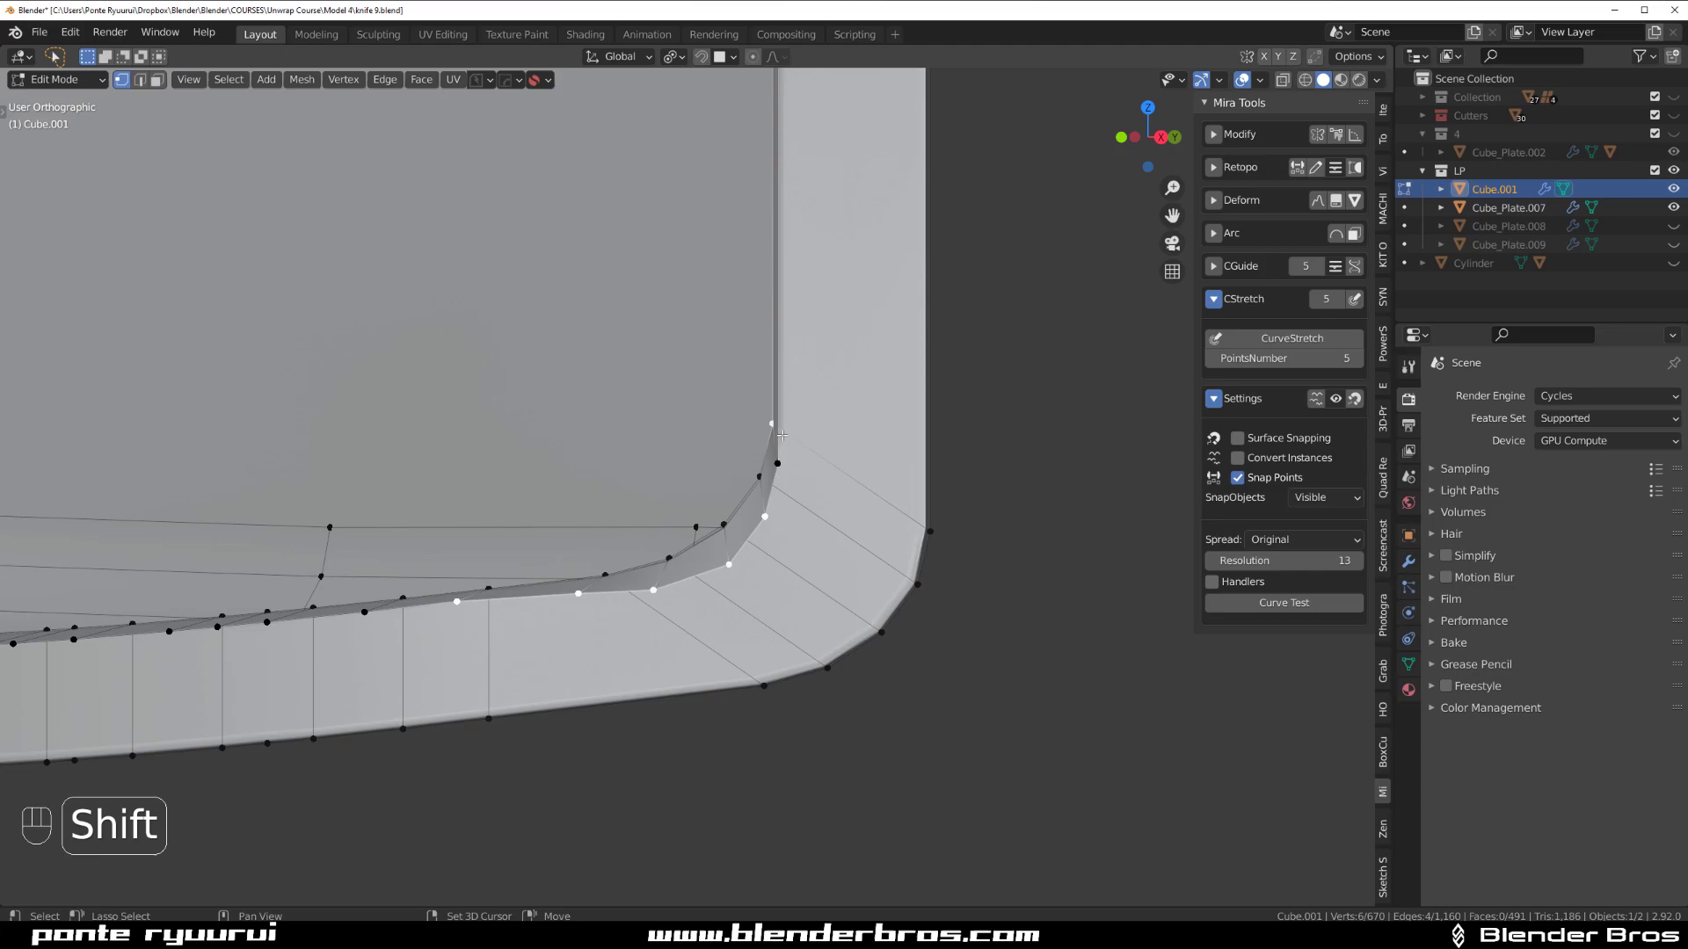
key("ctrl+z")
left_click(779, 466, "shift")
Run CurveStretch with 4 points on the selected vertices and shift the curve points to follow the rim's rounded lower corner.
left_click(1279, 335)
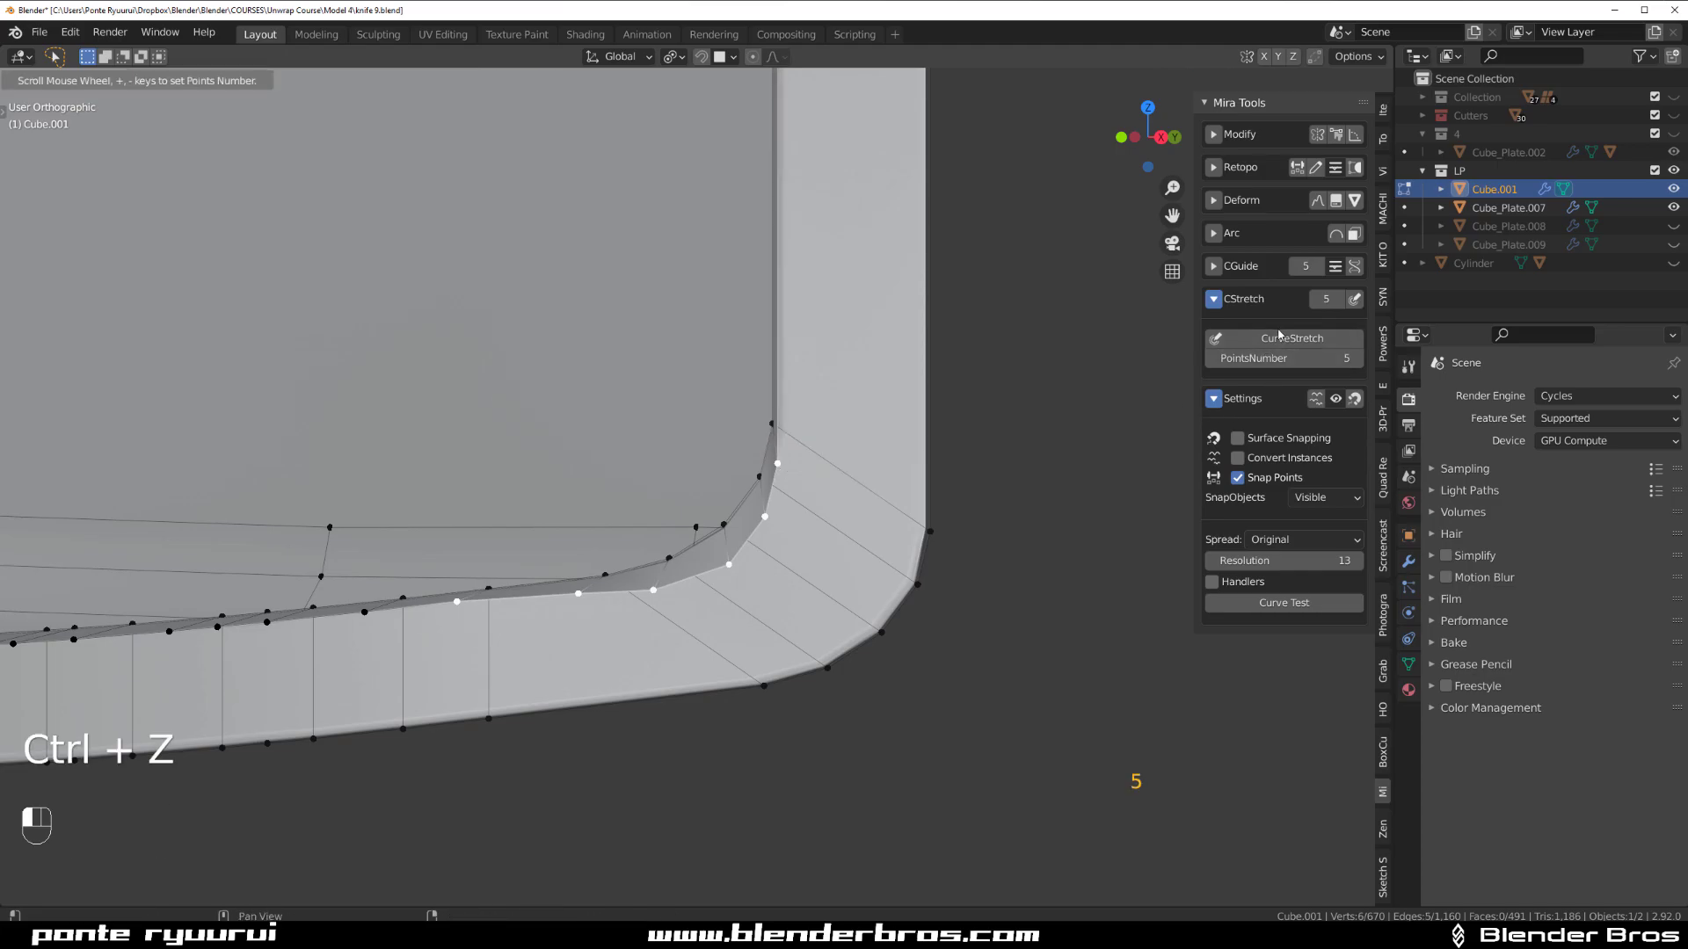
left_click(906, 561)
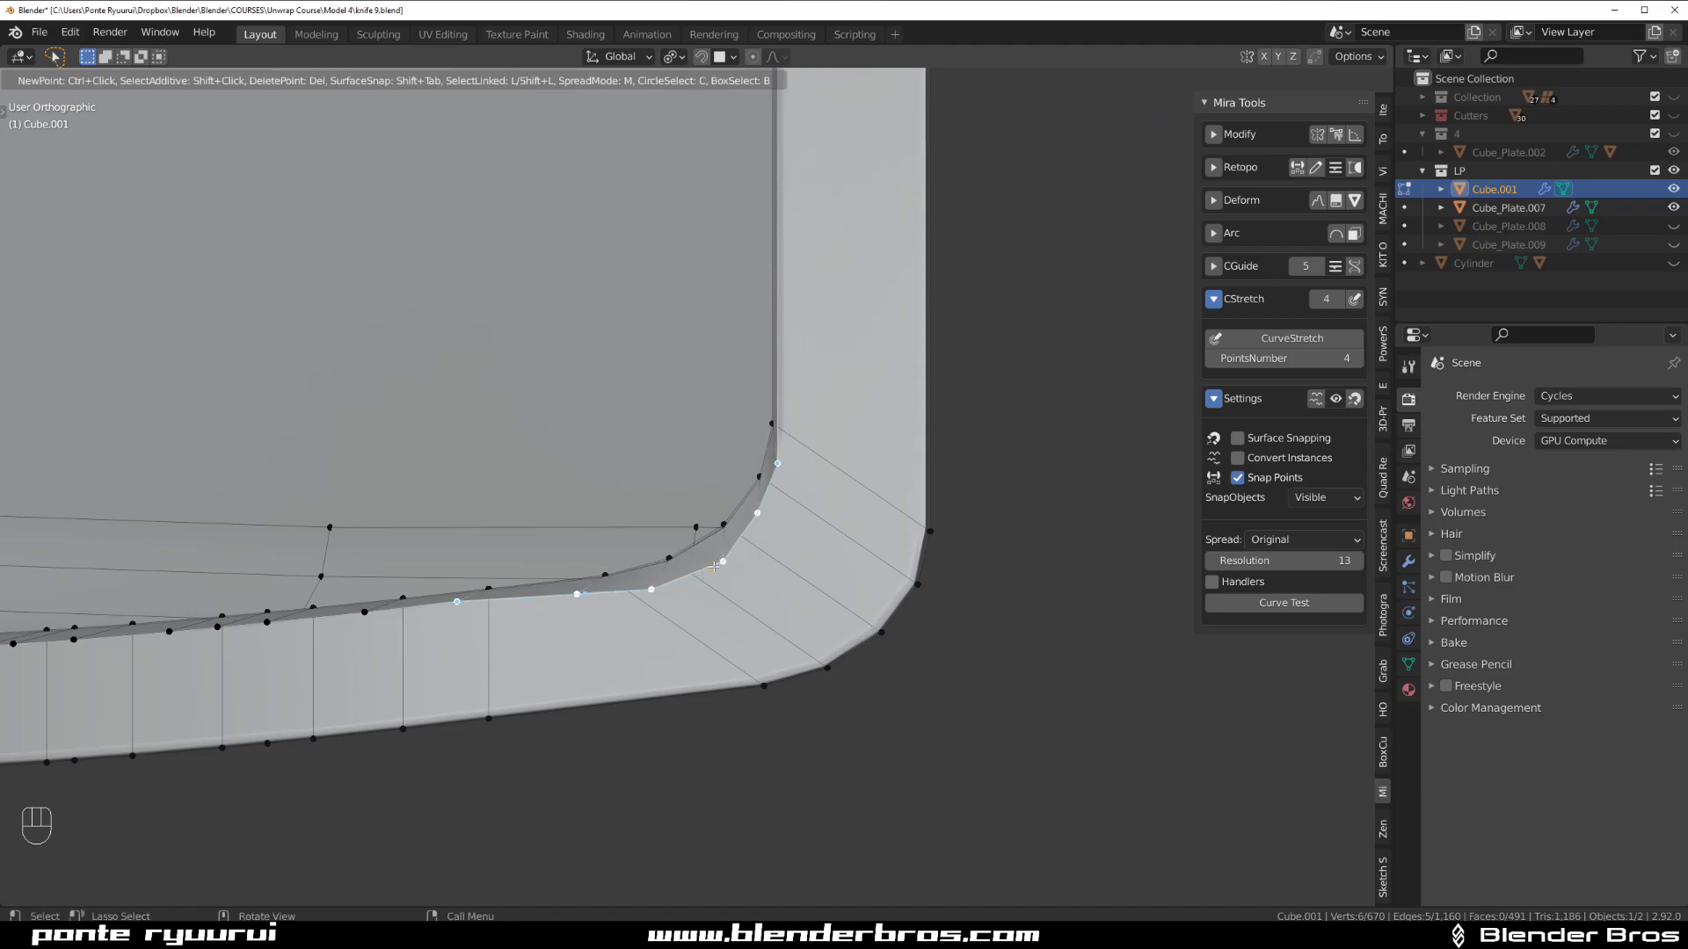
left_click_drag(707, 547, 709, 545)
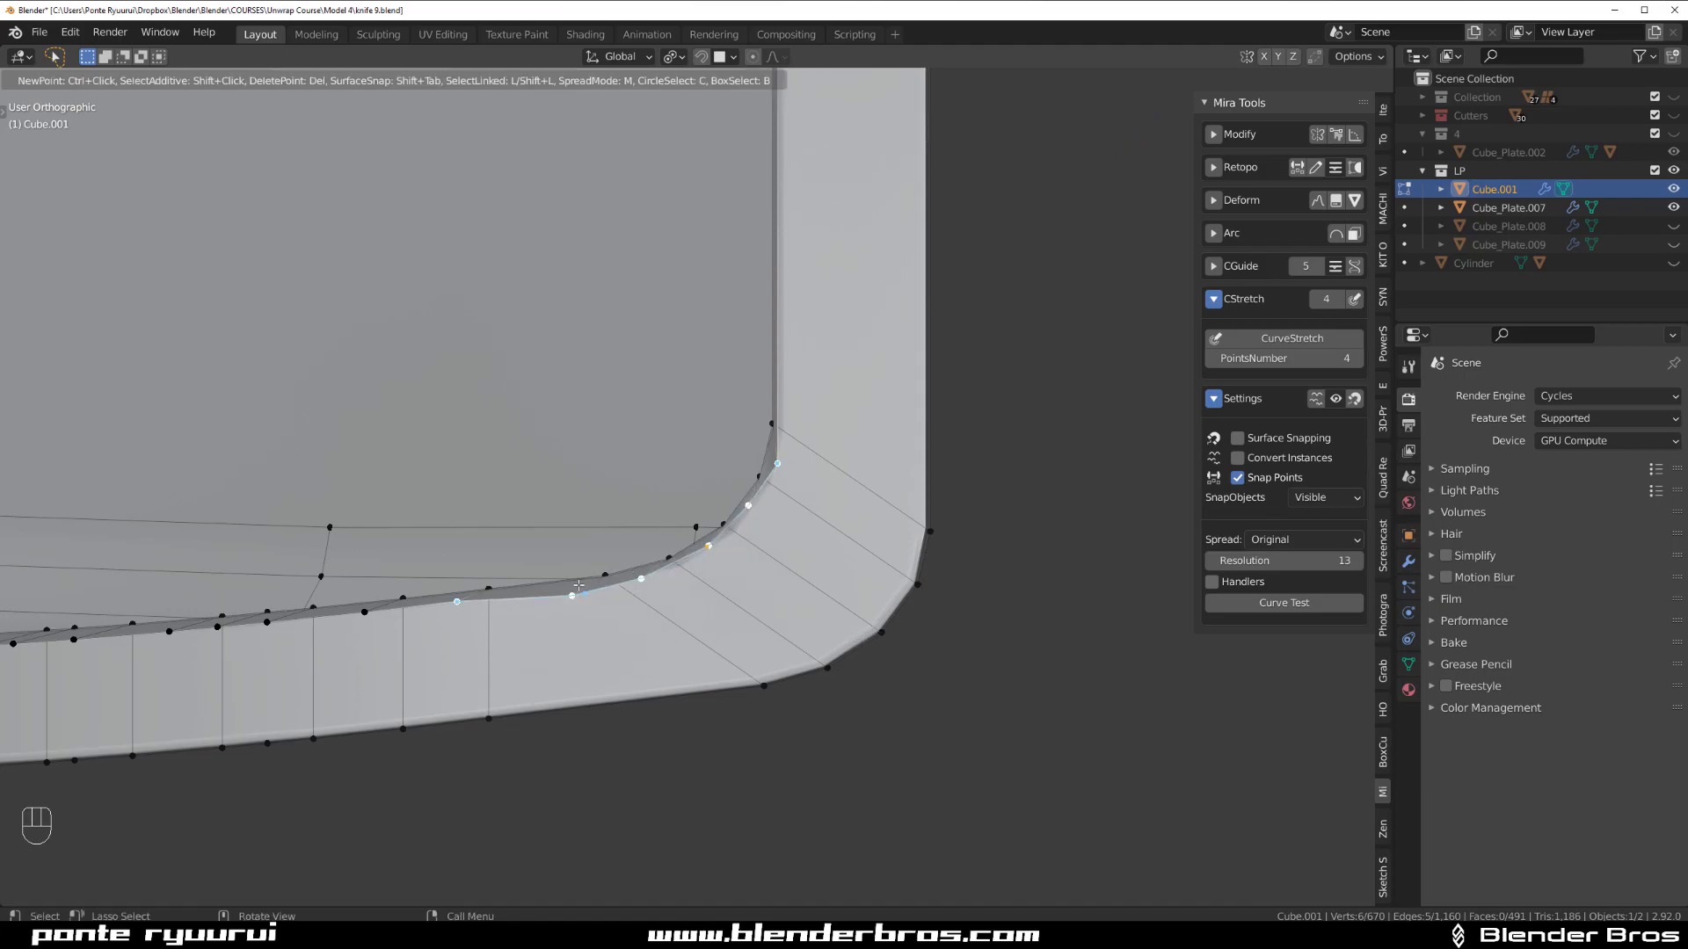
left_click_drag(585, 595, 585, 589)
left_click(584, 586)
left_click(774, 463)
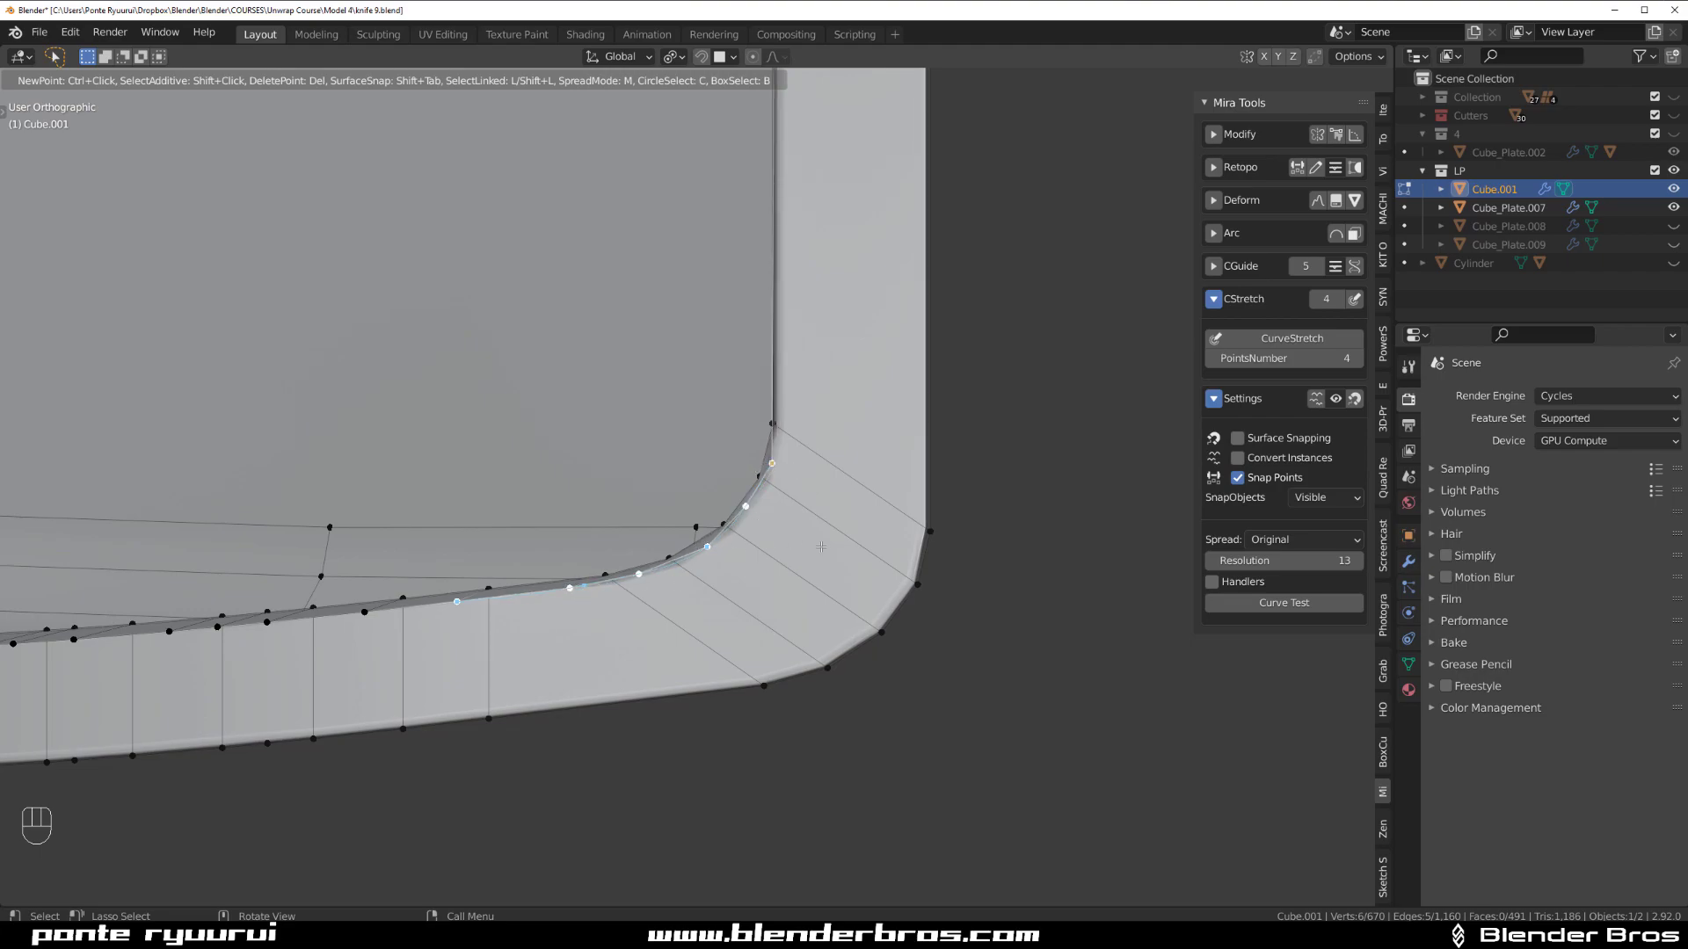
middle_click_drag(716, 609, 707, 597)
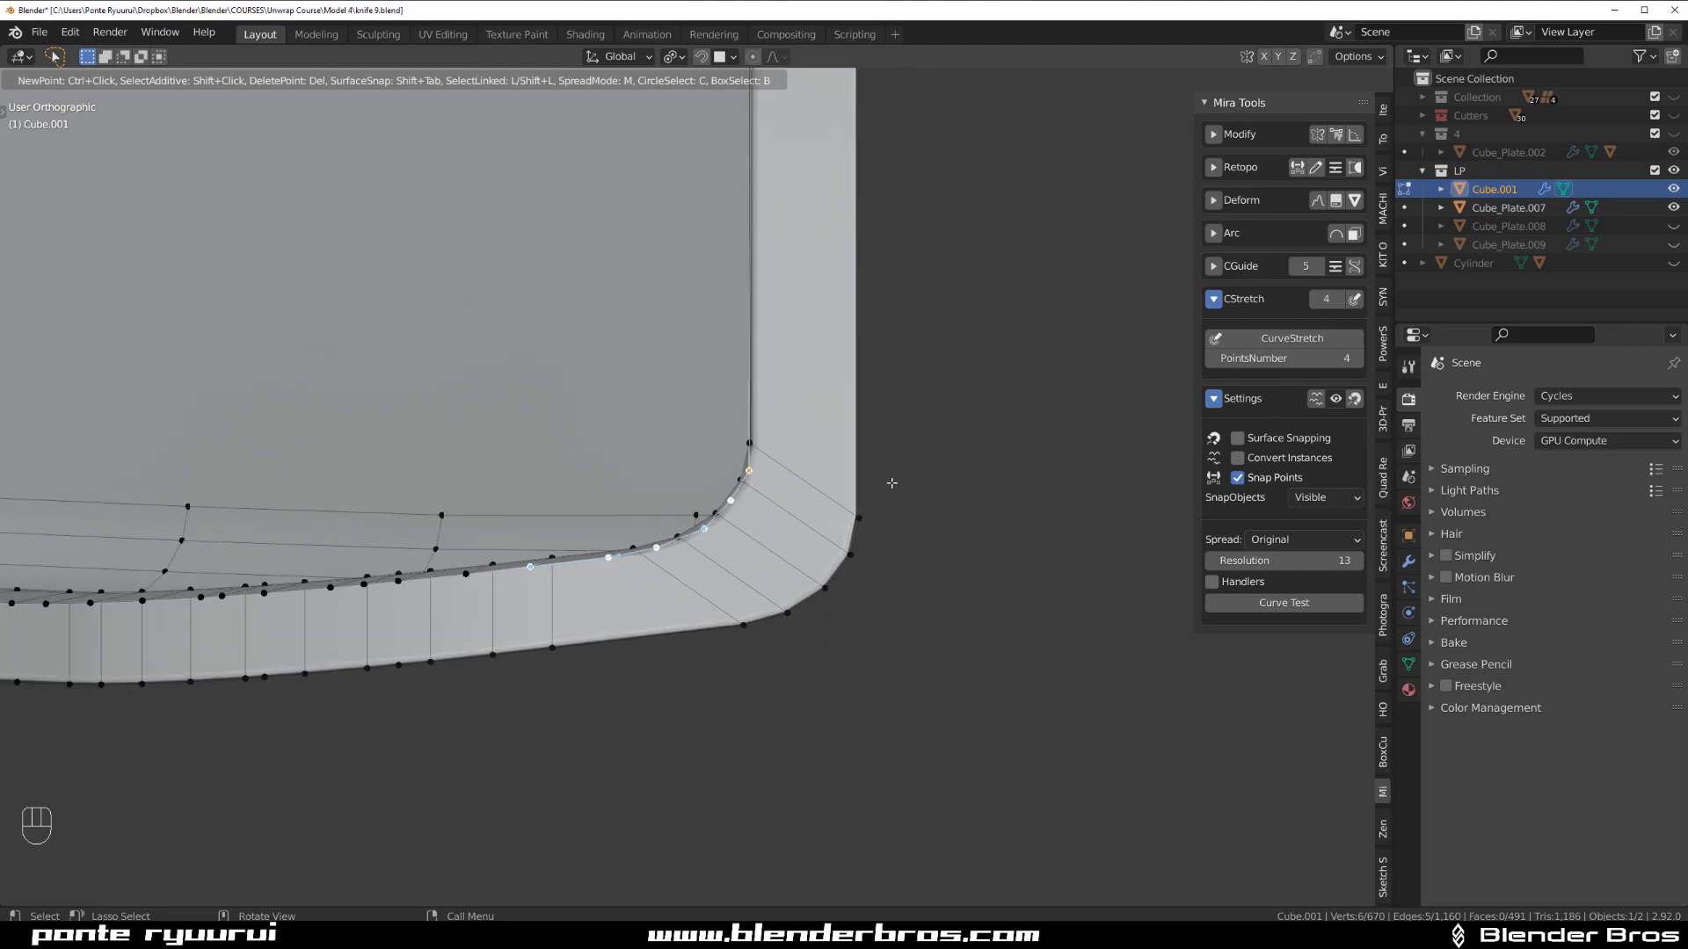
right_click(846, 501)
Select the path of five inner edge vertices running around the rim's upper corner.
scroll(809, 378, "down", 3)
middle_click_drag(805, 396, 818, 498)
key("Tab")
middle_click_drag(795, 350, 772, 395)
key("Tab")
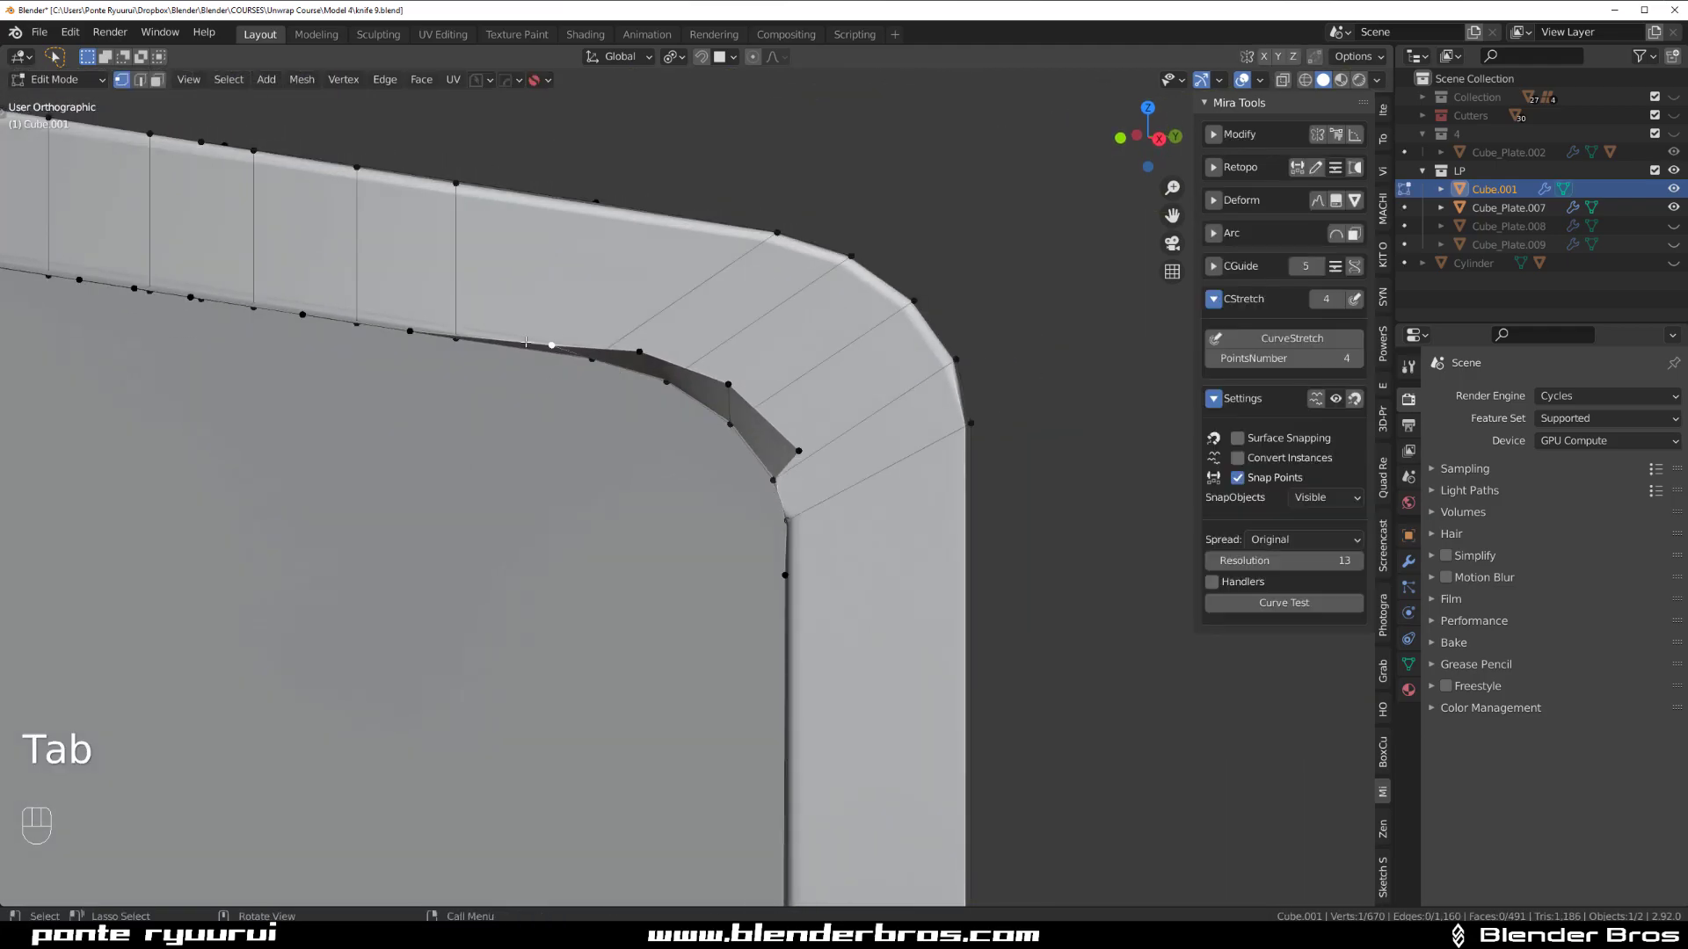
key("alt+a")
left_click(409, 330)
left_click(798, 451, "ctrl")
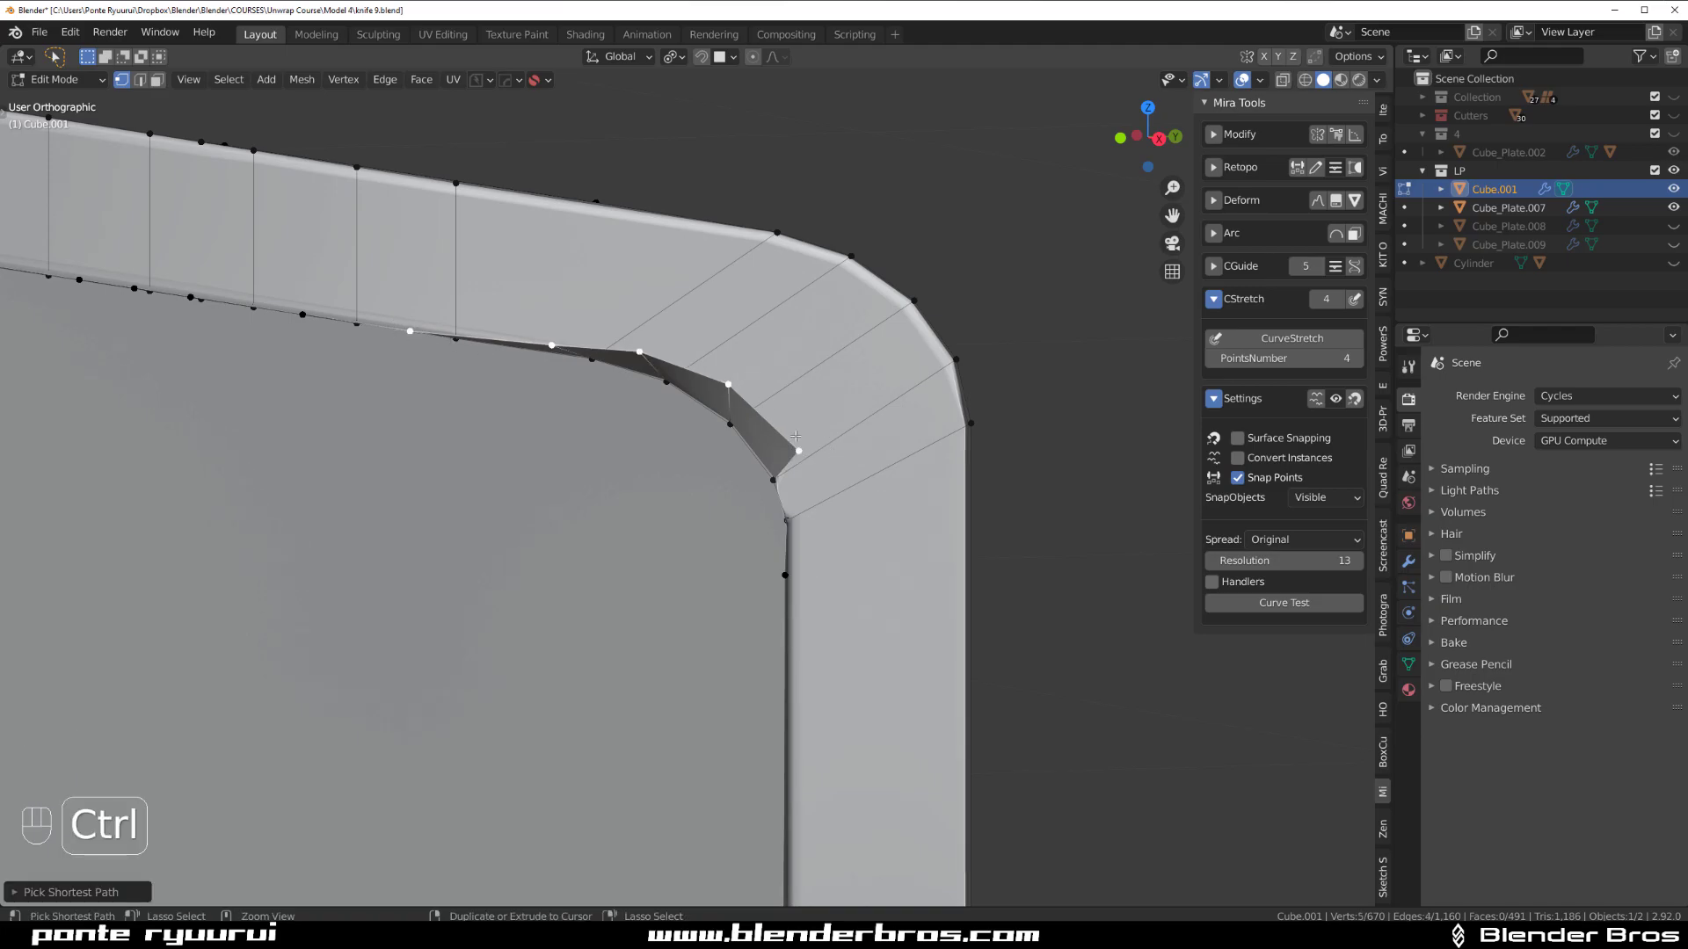
Run CurveStretch with 4 points on the upper corner's vertices and pull the curve points onto the inner rounding.
left_click(1291, 339)
left_click(1050, 624)
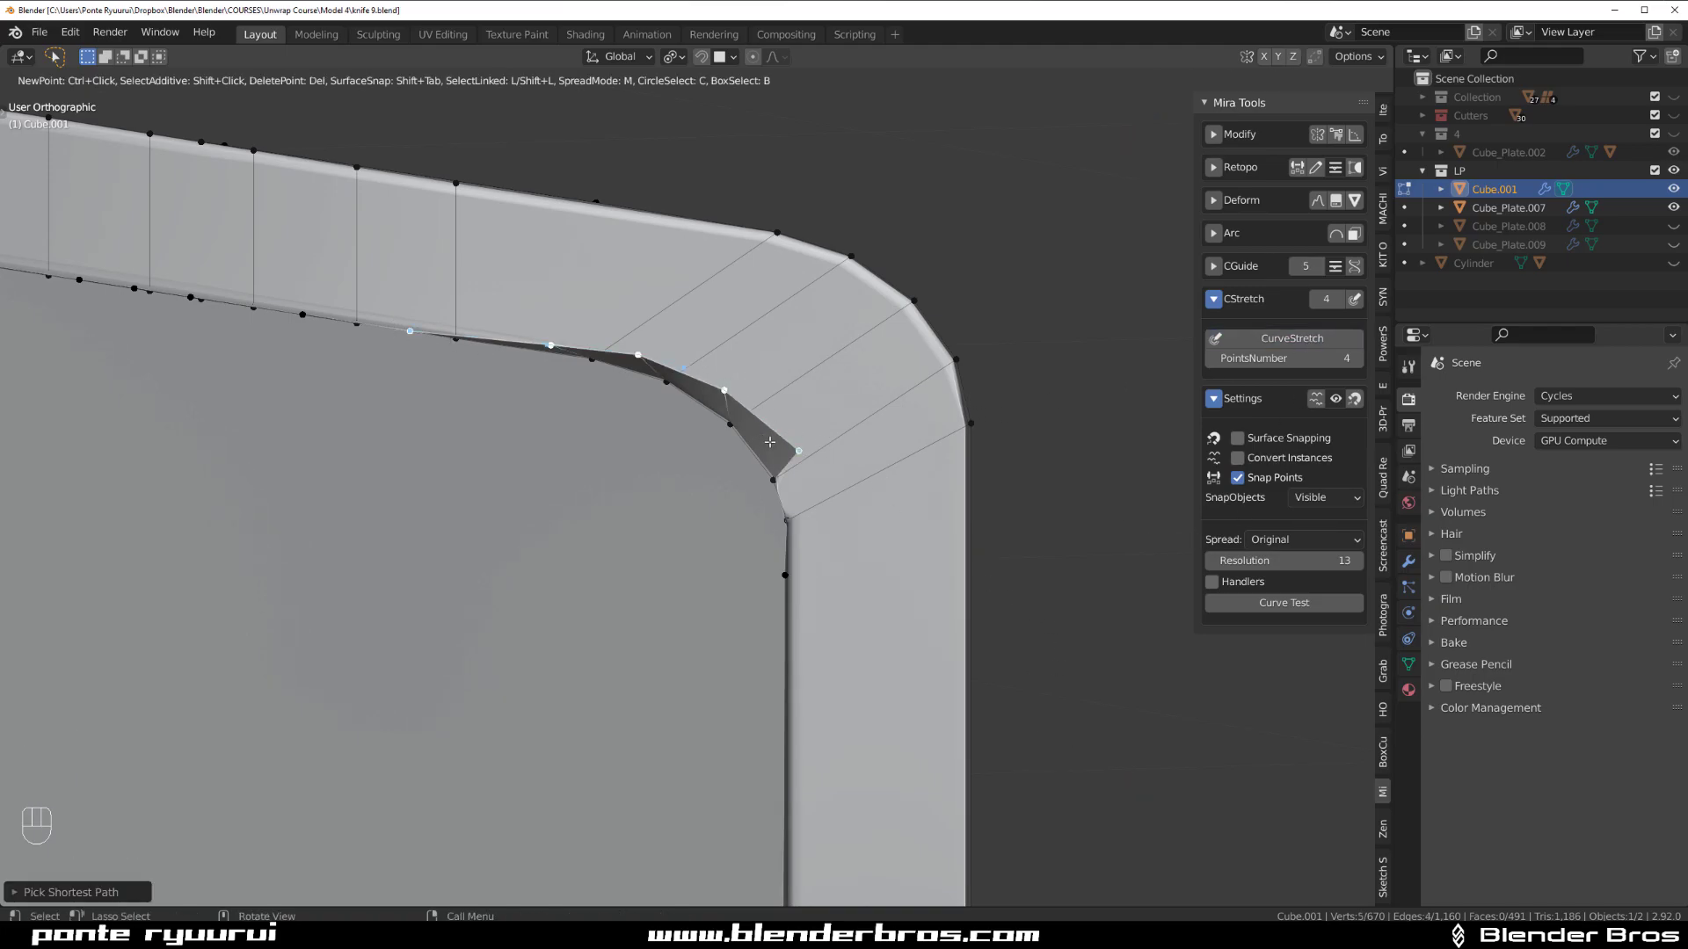
left_click_drag(799, 449, 774, 479)
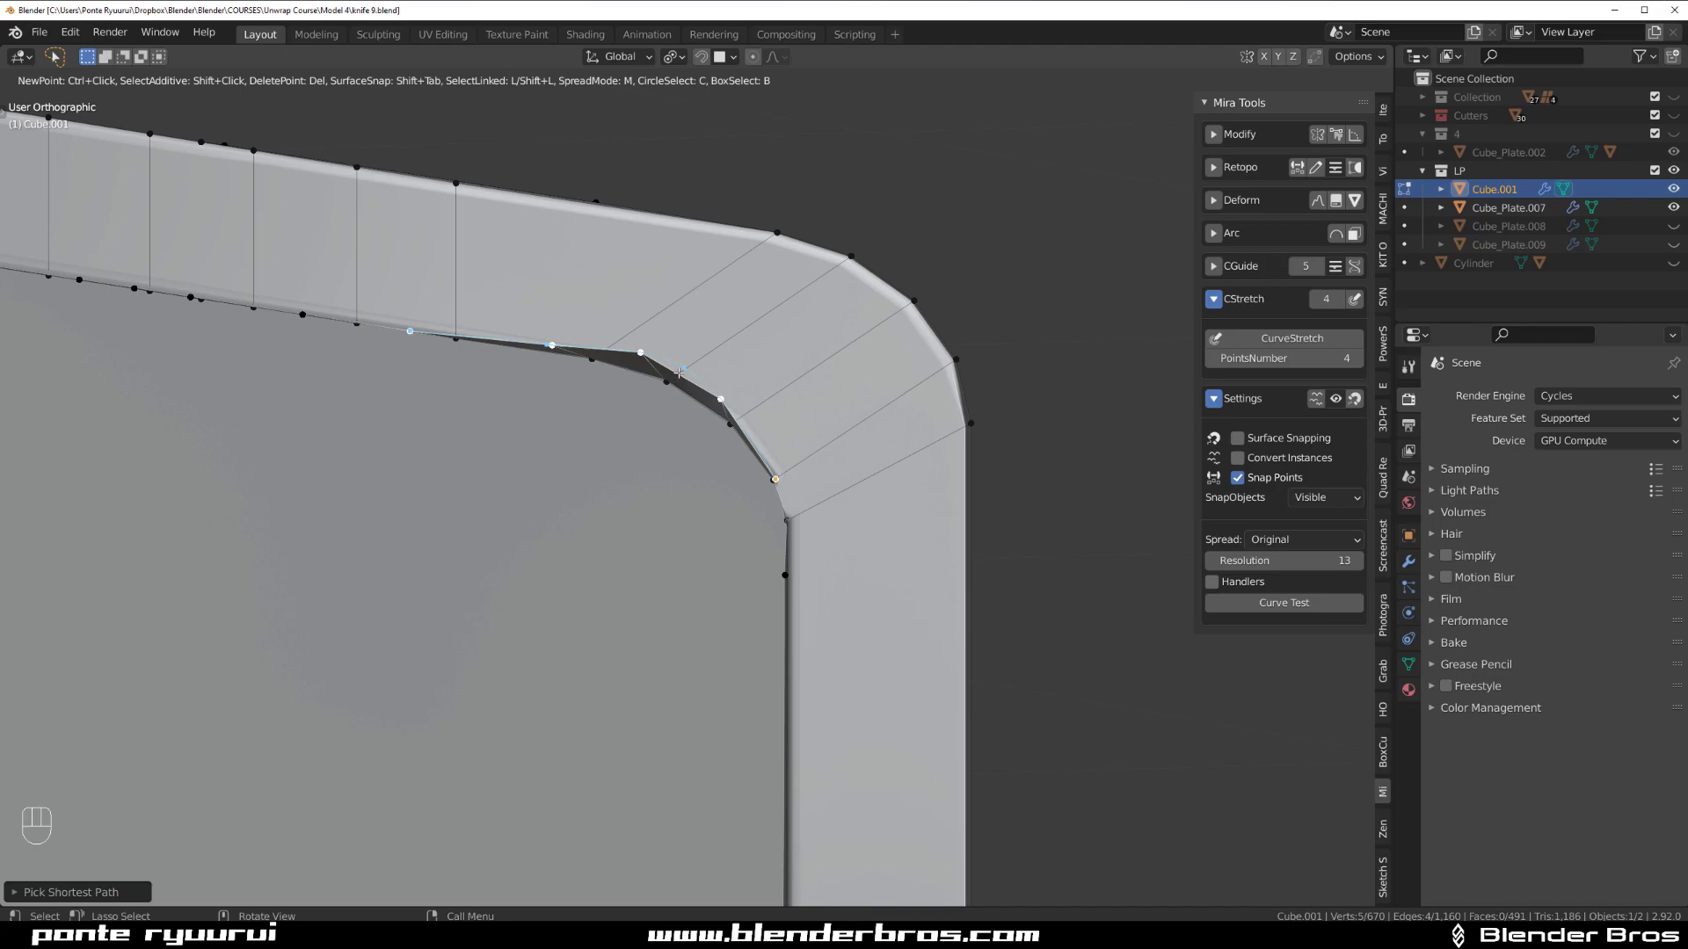
left_click_drag(681, 394, 706, 387)
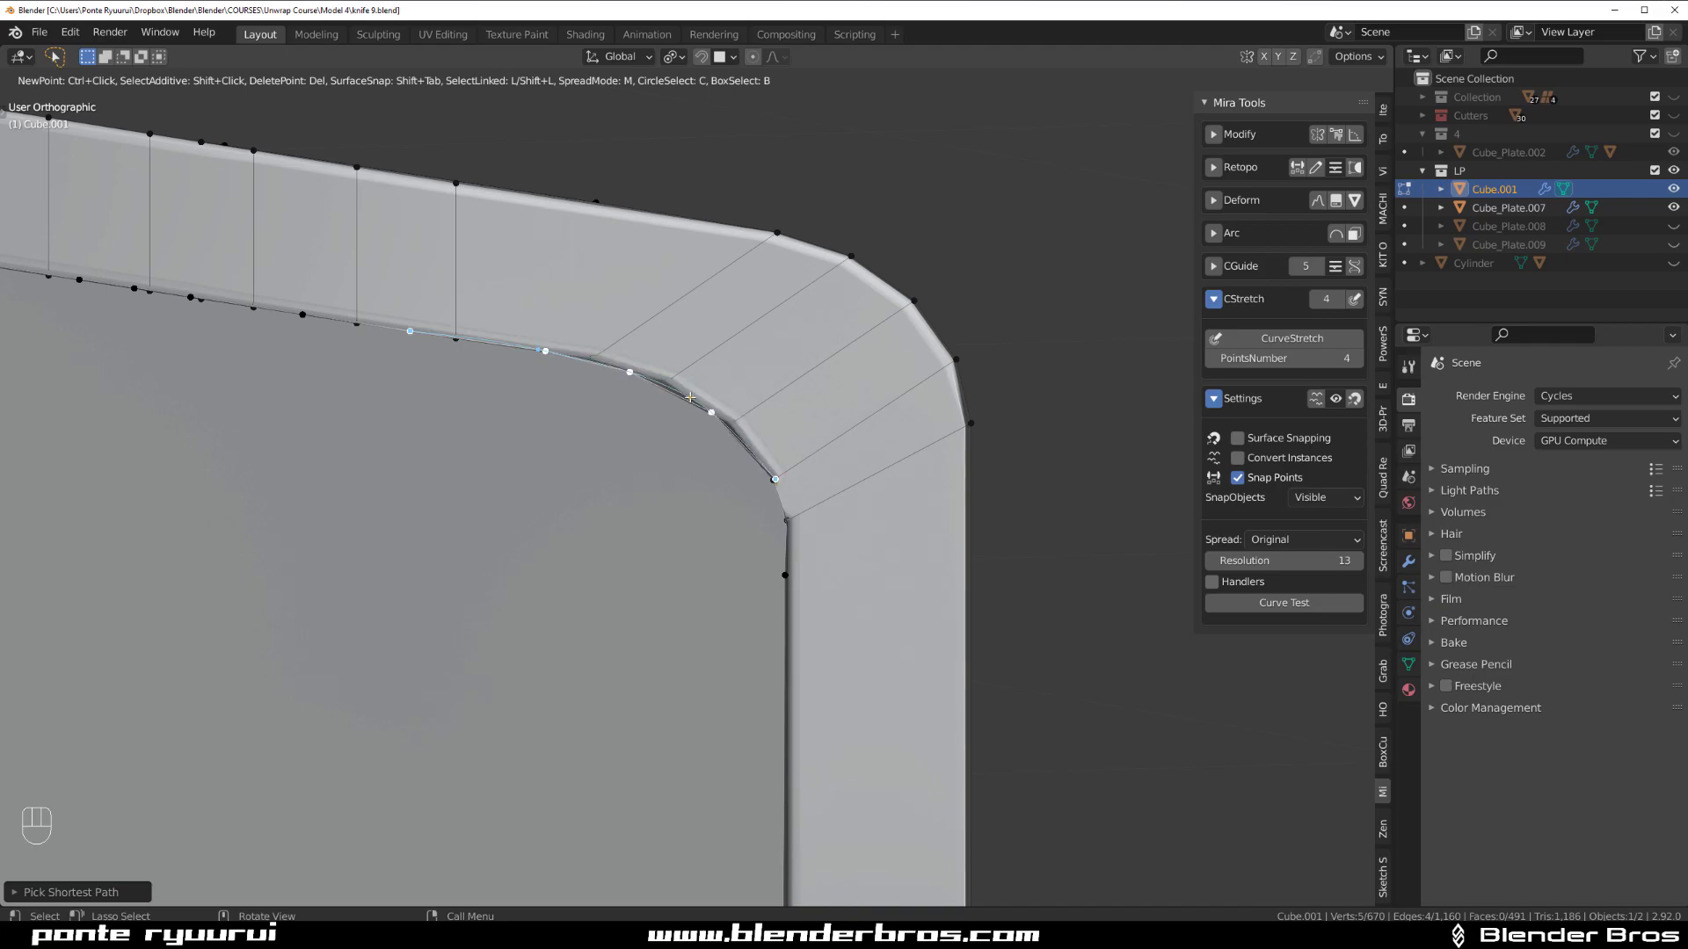
right_click(834, 464)
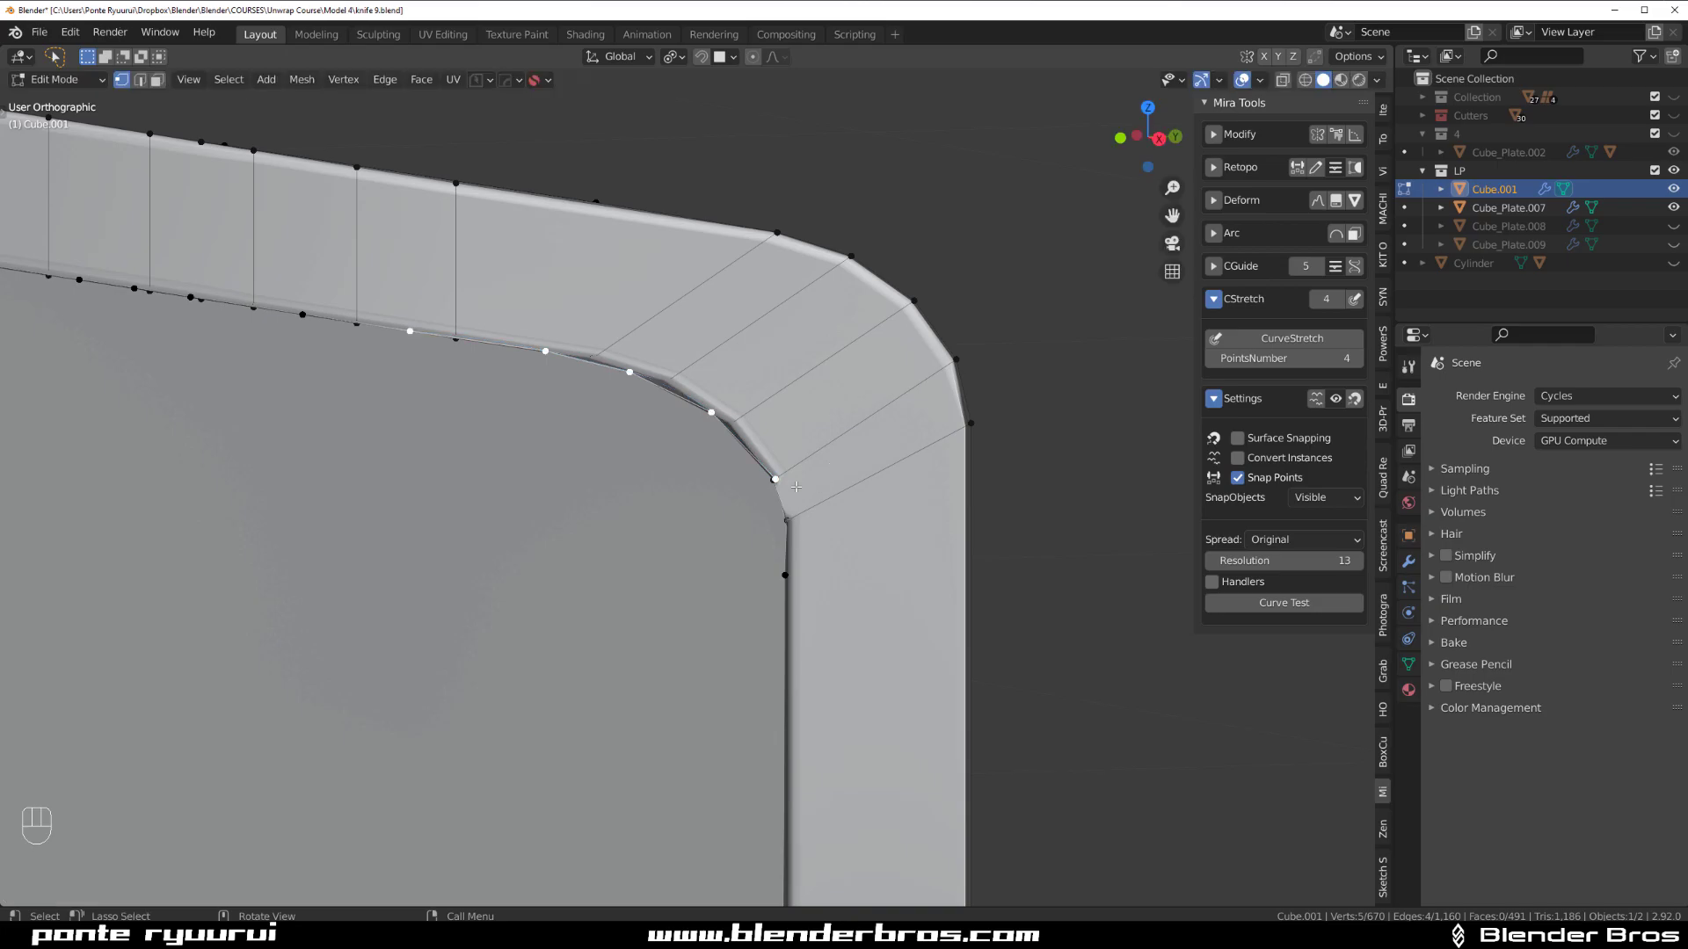
Close the gap in the rim's inner side below the upper corner with Smart Face and nudge the inner edge vertex there.
middle_click_drag(795, 486, 770, 510)
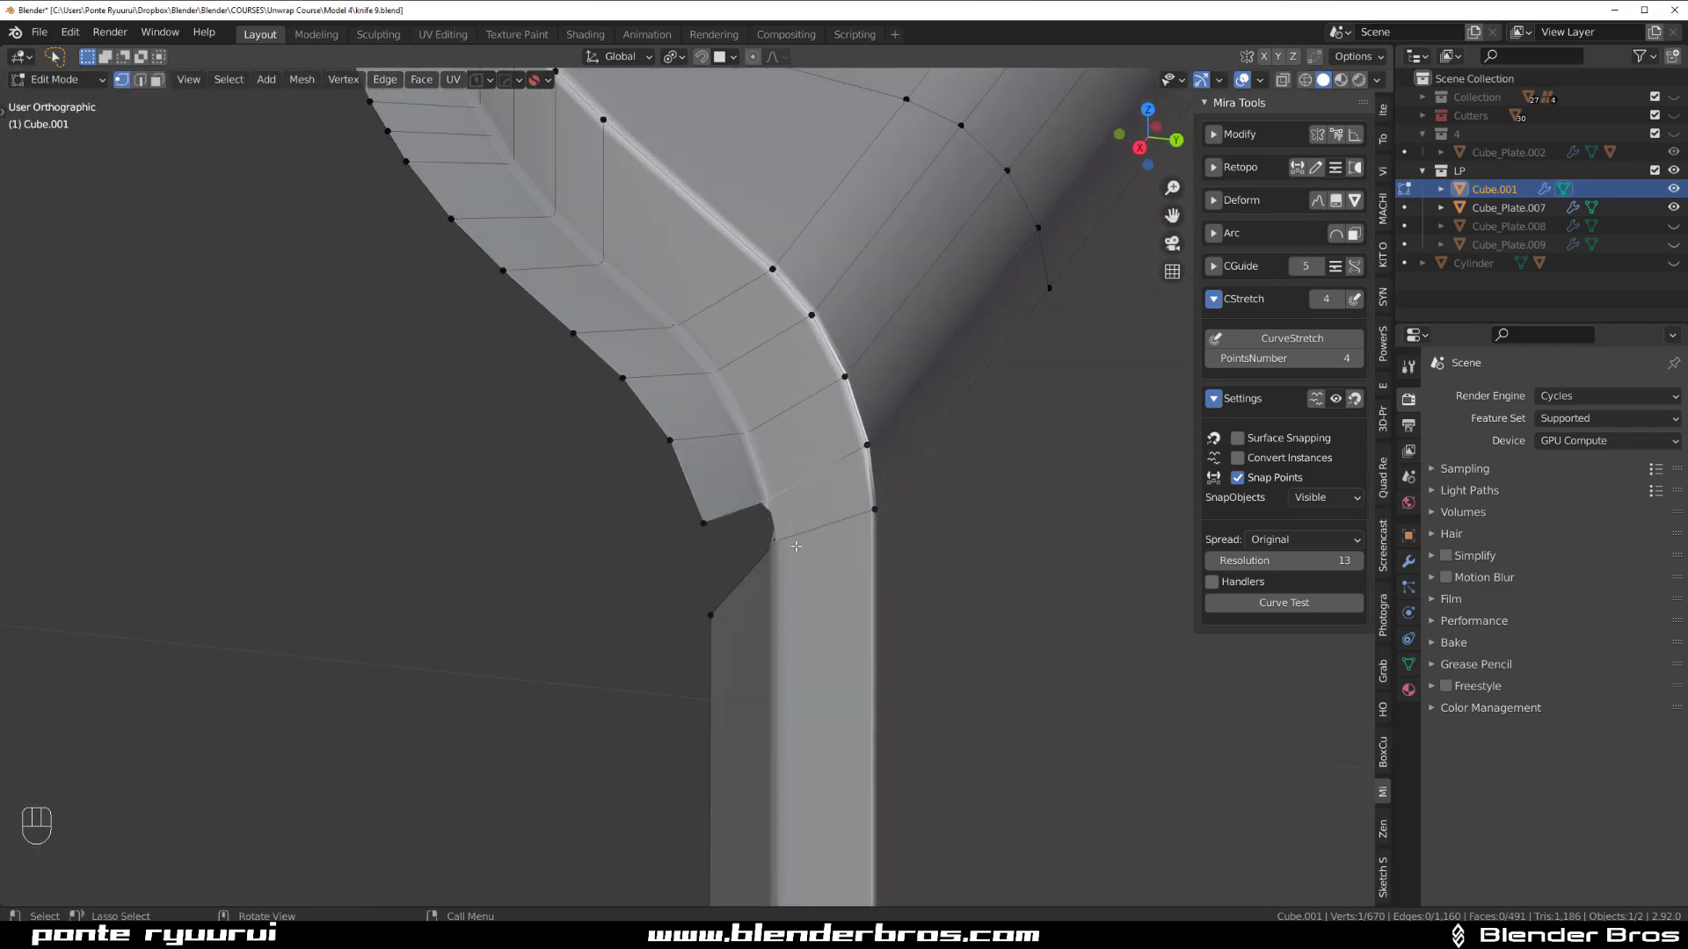
key("1")
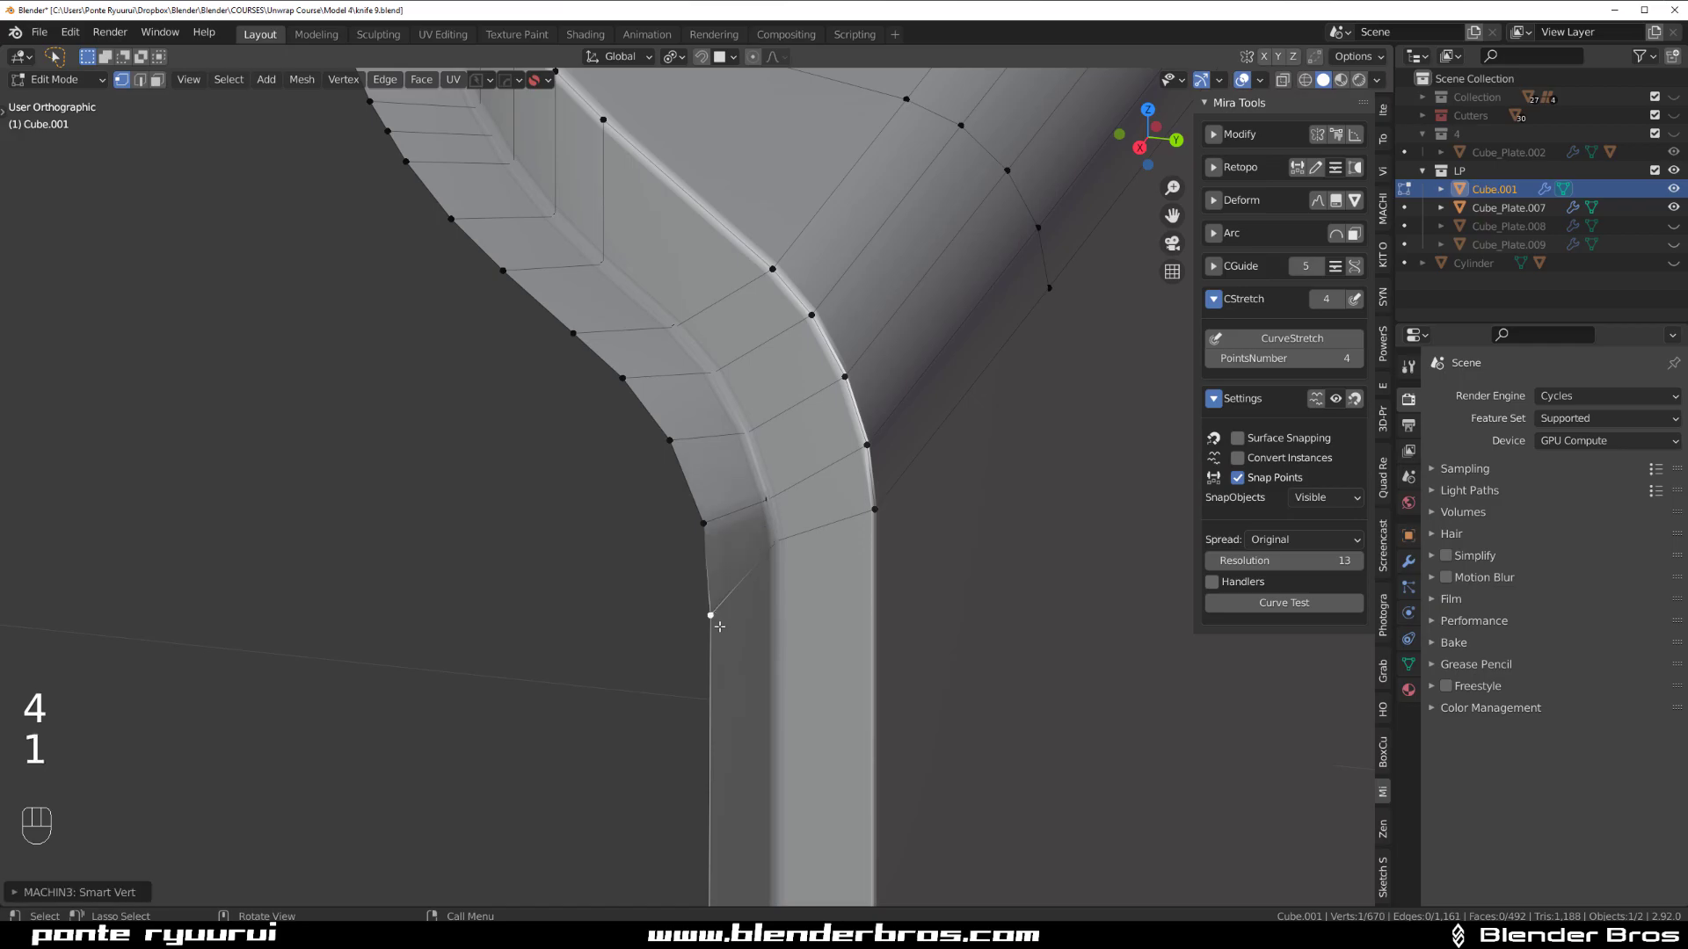
middle_click_drag(719, 608, 844, 540)
key("Tab")
key("Tab")
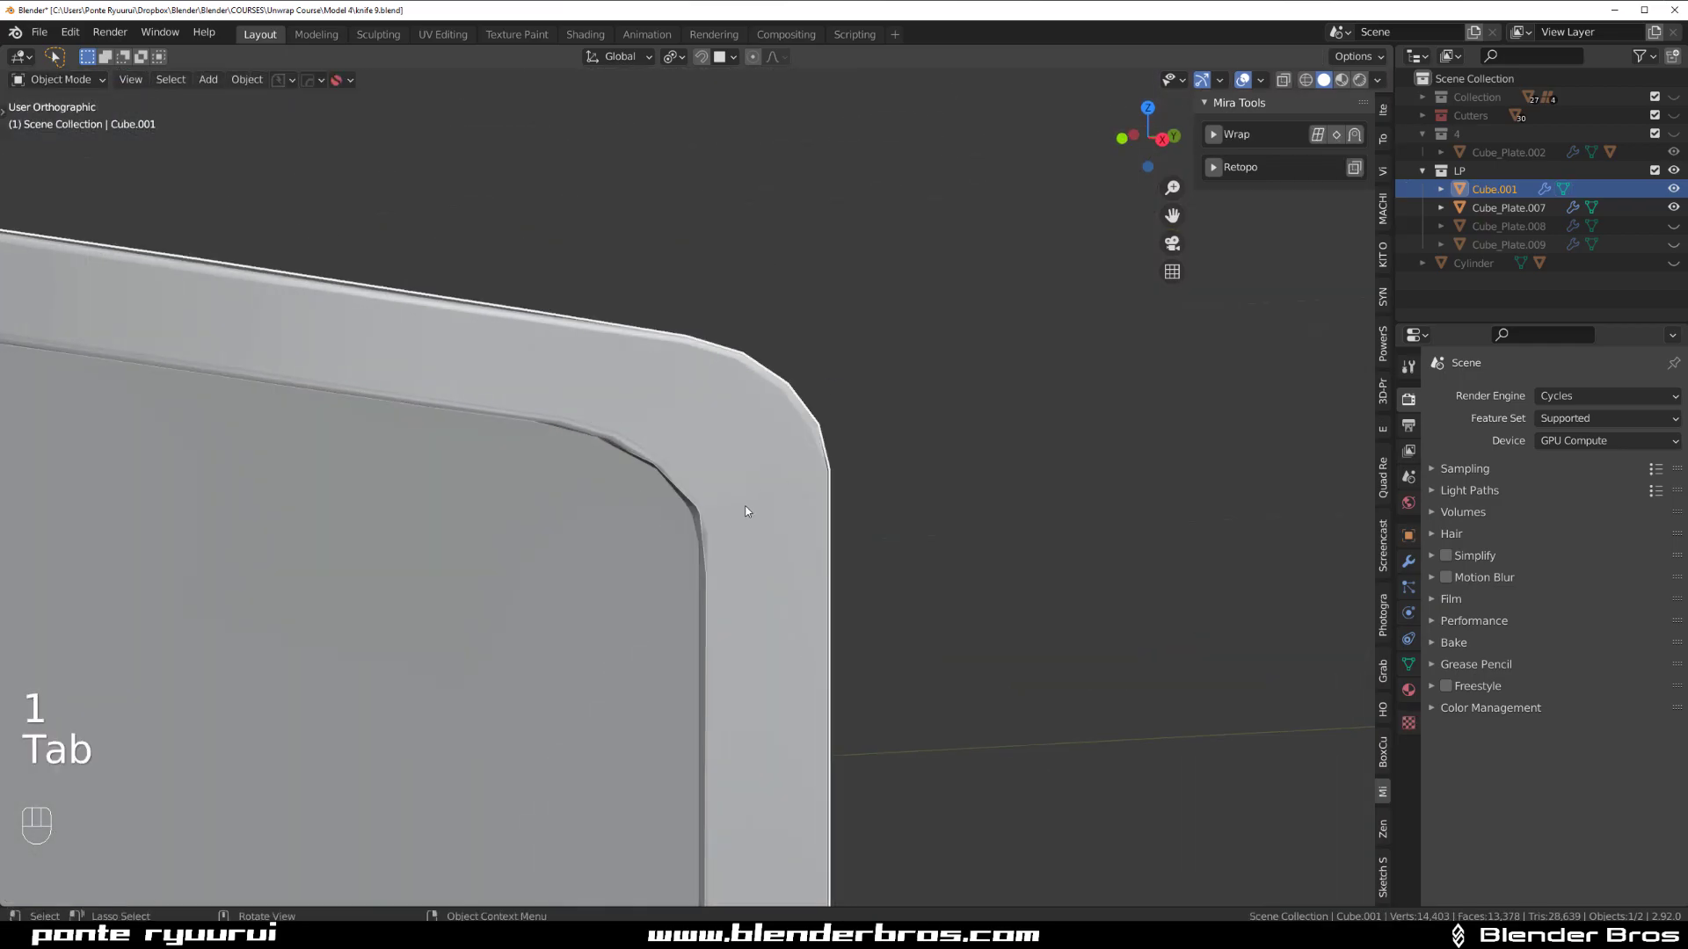
key("g")
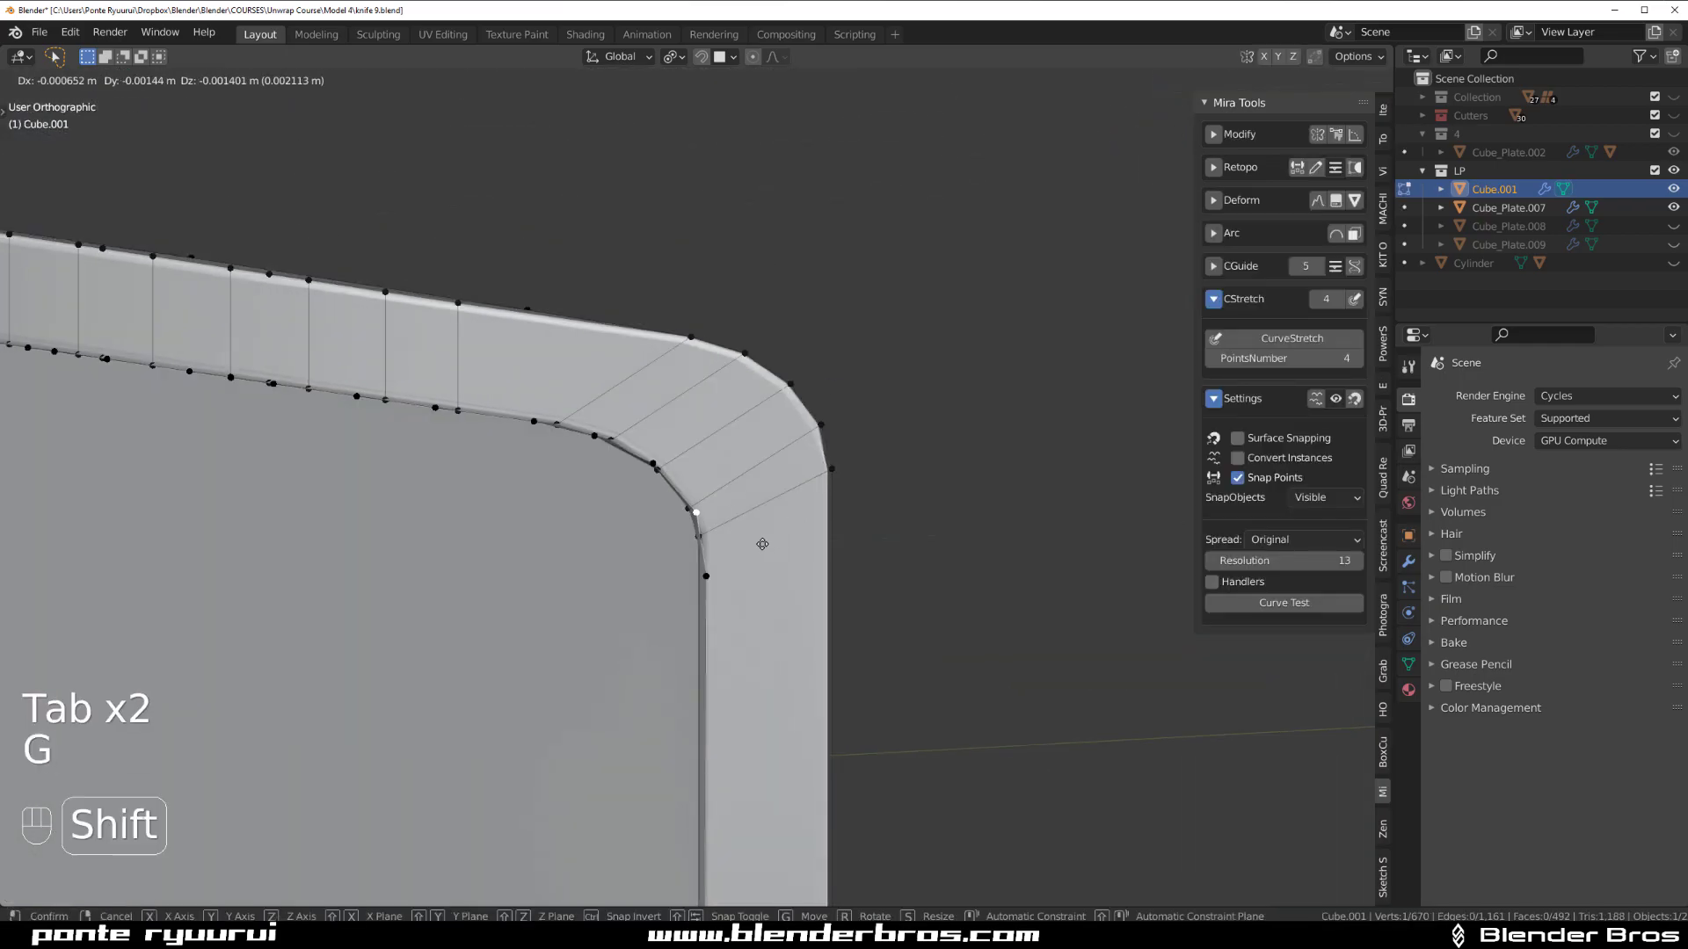
left_click(760, 543)
Slide the inner edge vertex below the rim's upper corner up along its edge in two passes to even out the rounding.
key("Tab")
scroll(727, 407, "down", 9)
middle_click_drag(715, 471, 576, 480)
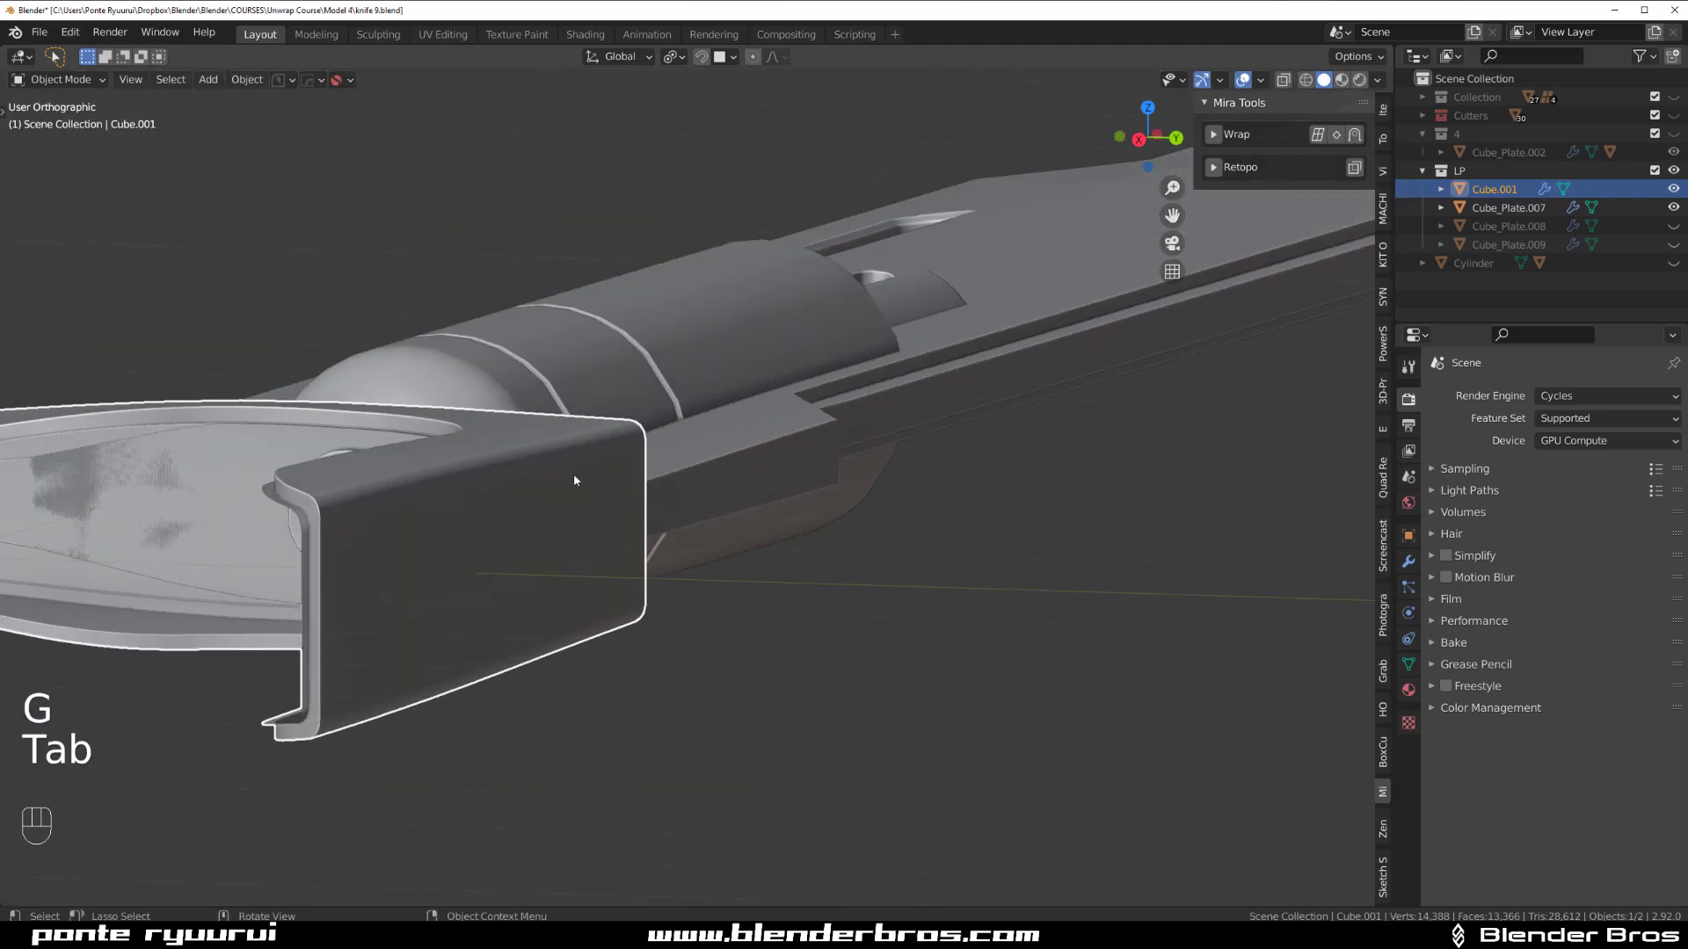
middle_click_drag(307, 611, 699, 383, "shift")
scroll(699, 383, "up", 5)
scroll(700, 387, "up", 3)
middle_click_drag(673, 443, 646, 668, "shift")
scroll(650, 259, "down", 1)
scroll(650, 246, "up", 4)
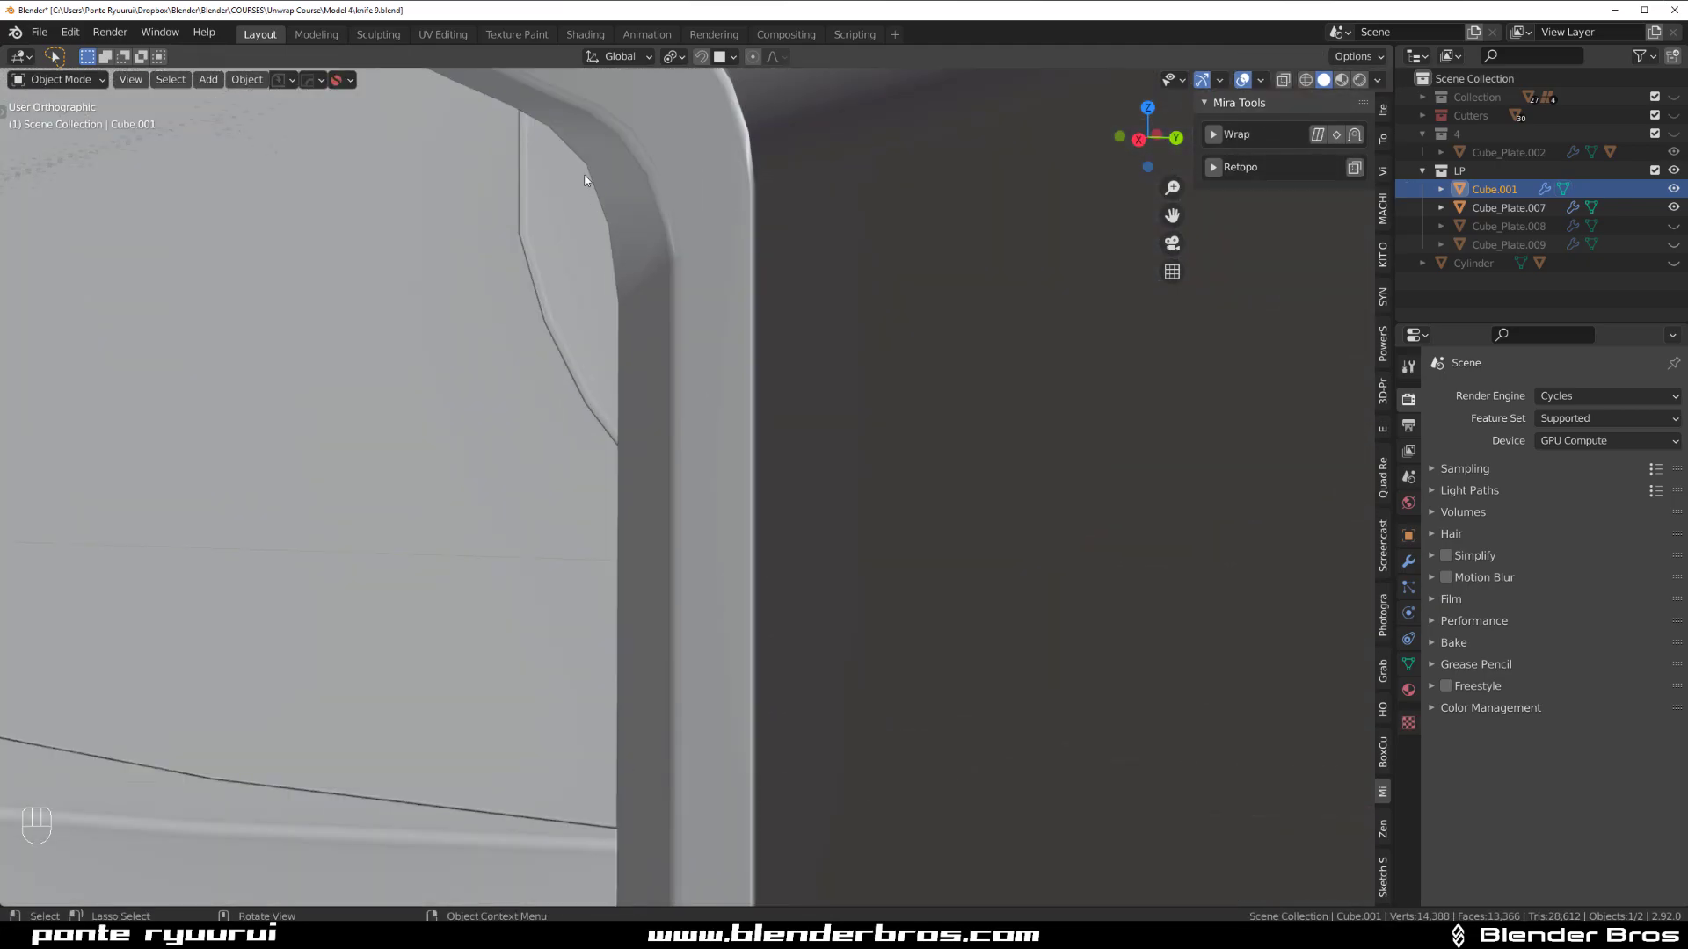
key("Tab")
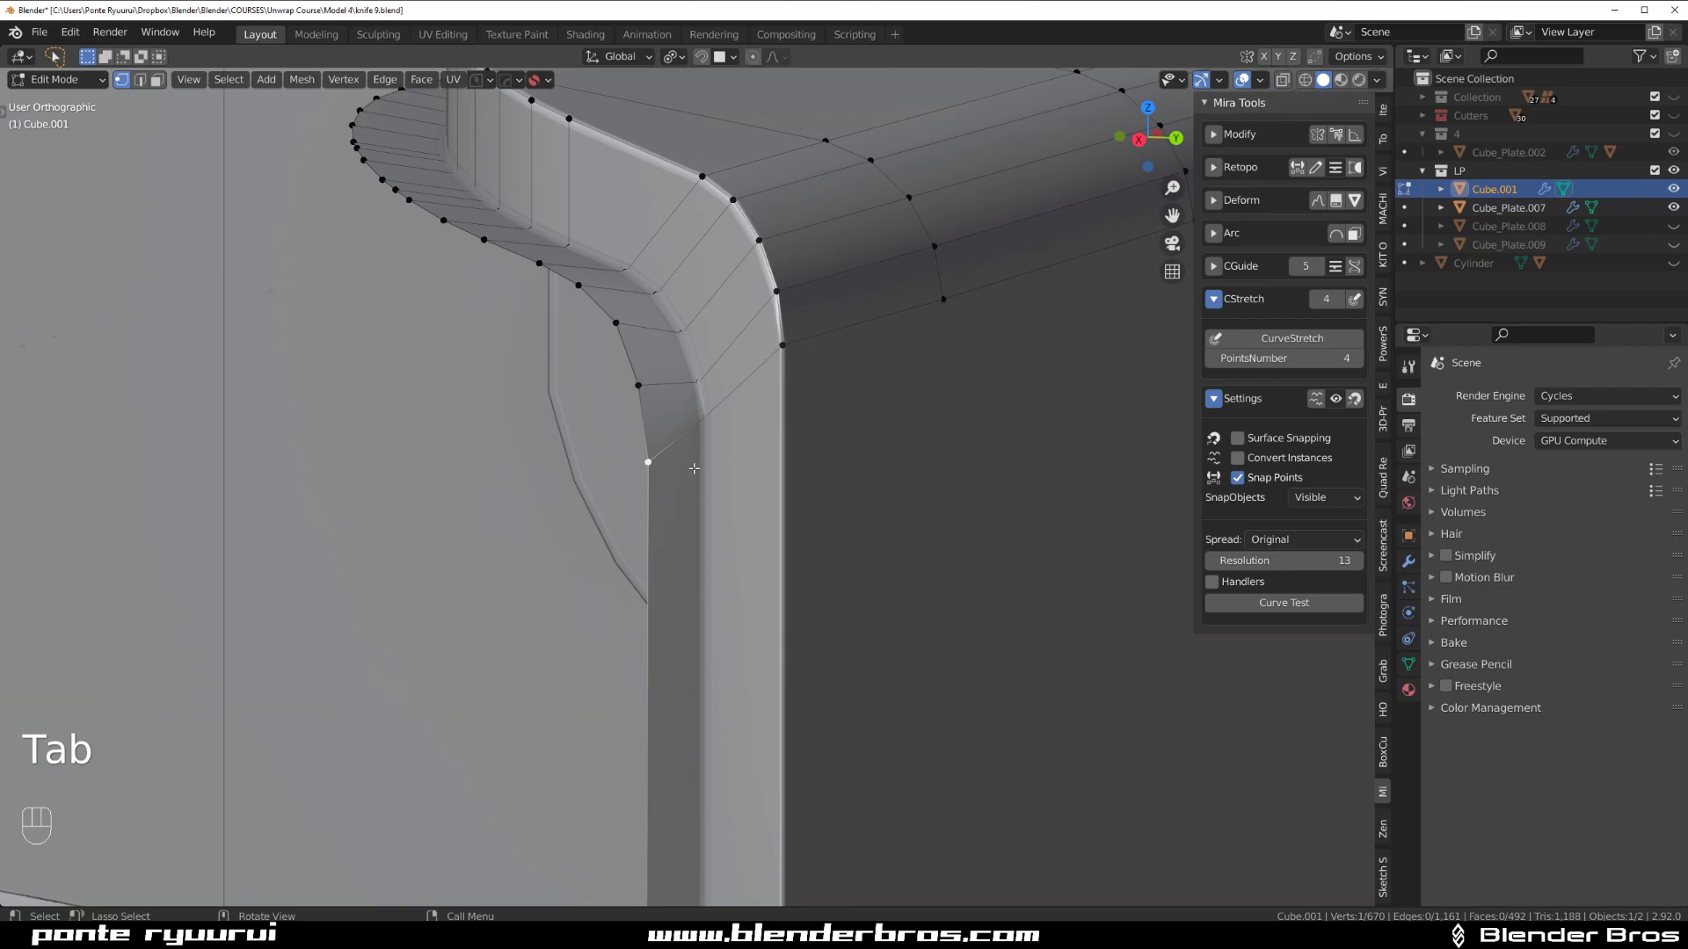
key("g")
key("g")
left_click(713, 415)
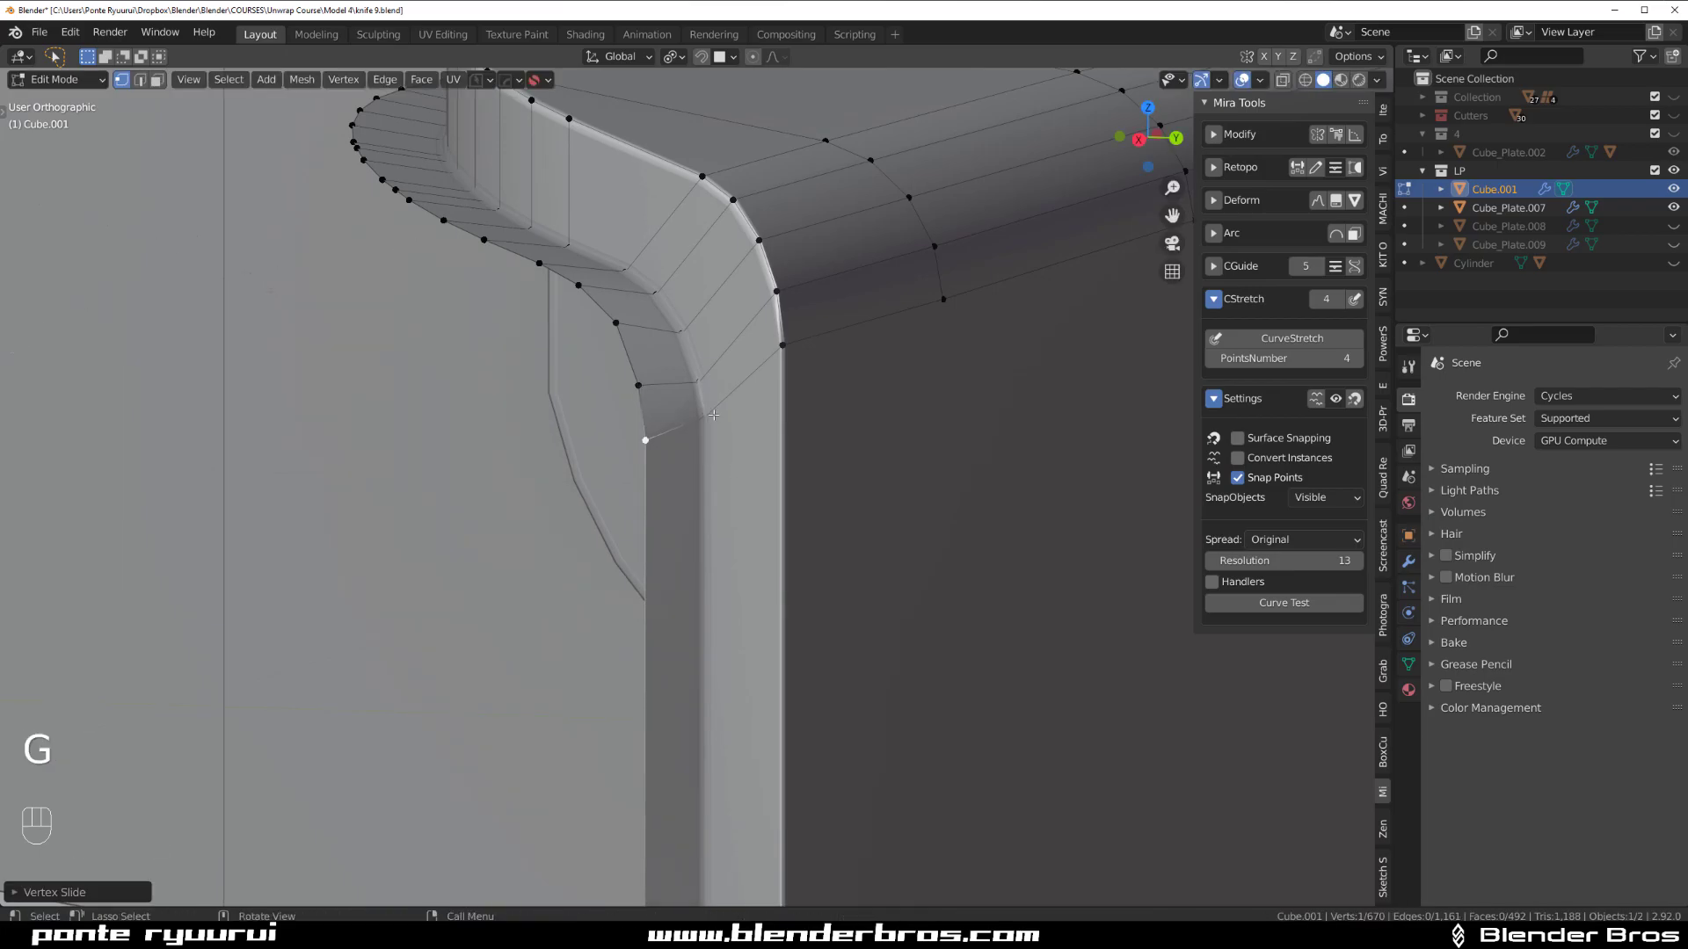
middle_click_drag(729, 447, 565, 400)
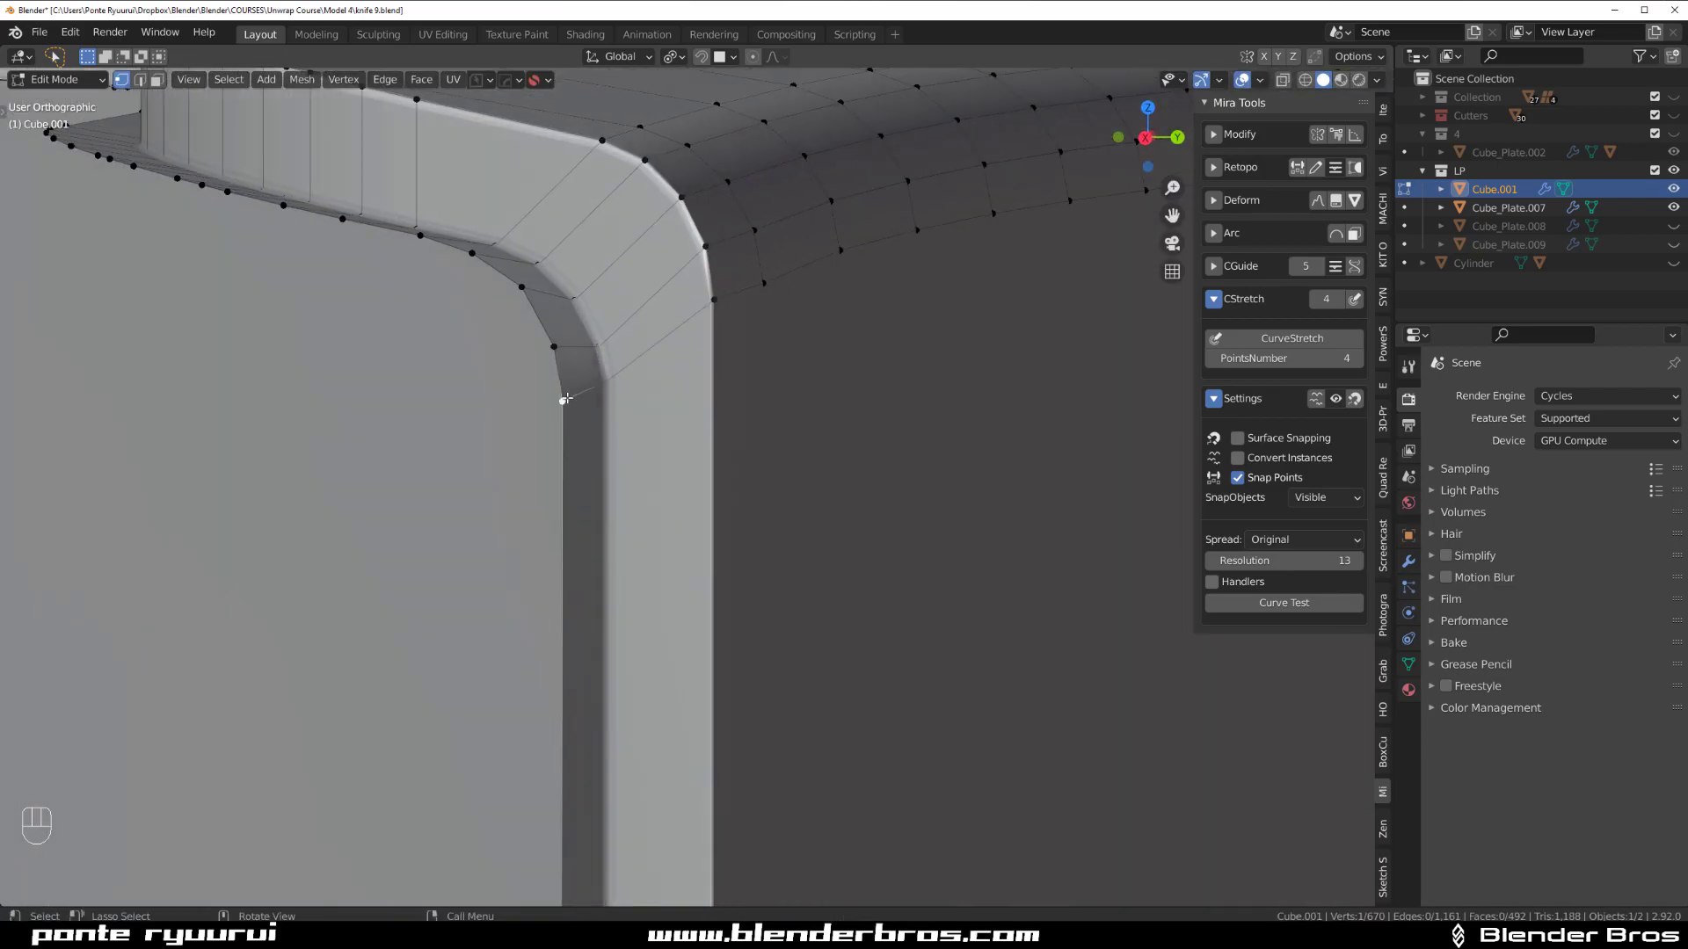
key("g")
key("g")
left_click(639, 397)
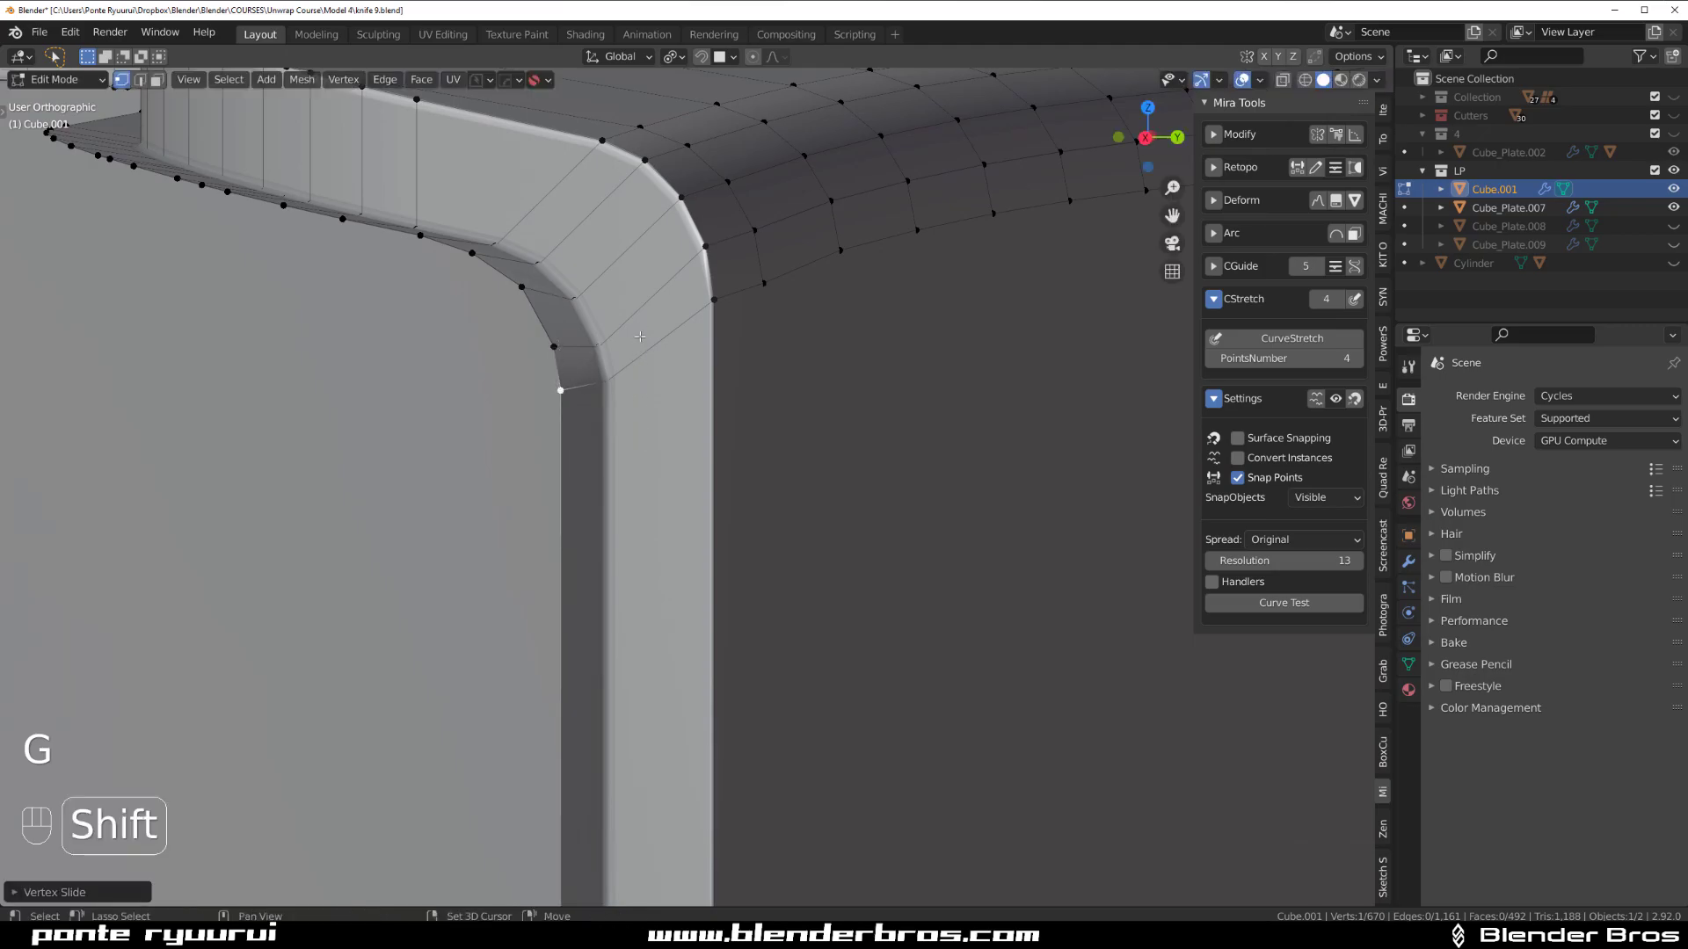
Examine the inner rounding of the rim's upper and lower corners from several angles, including in Object Mode.
middle_click_drag(650, 413, 791, 455)
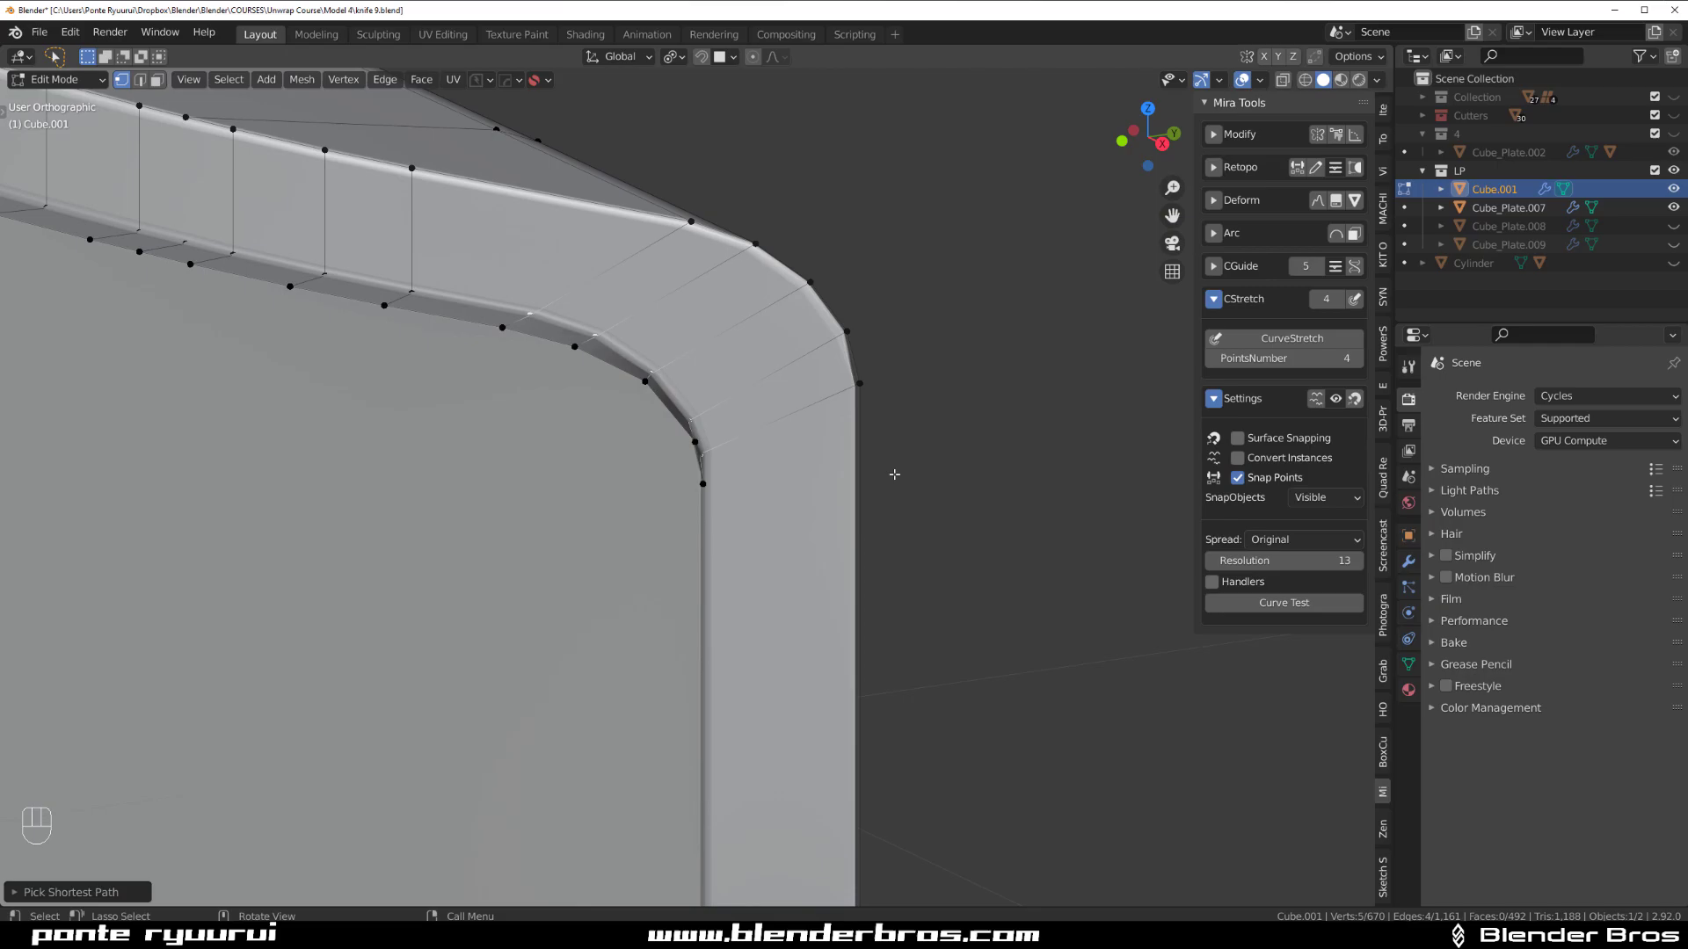
middle_click_drag(961, 437, 962, 429)
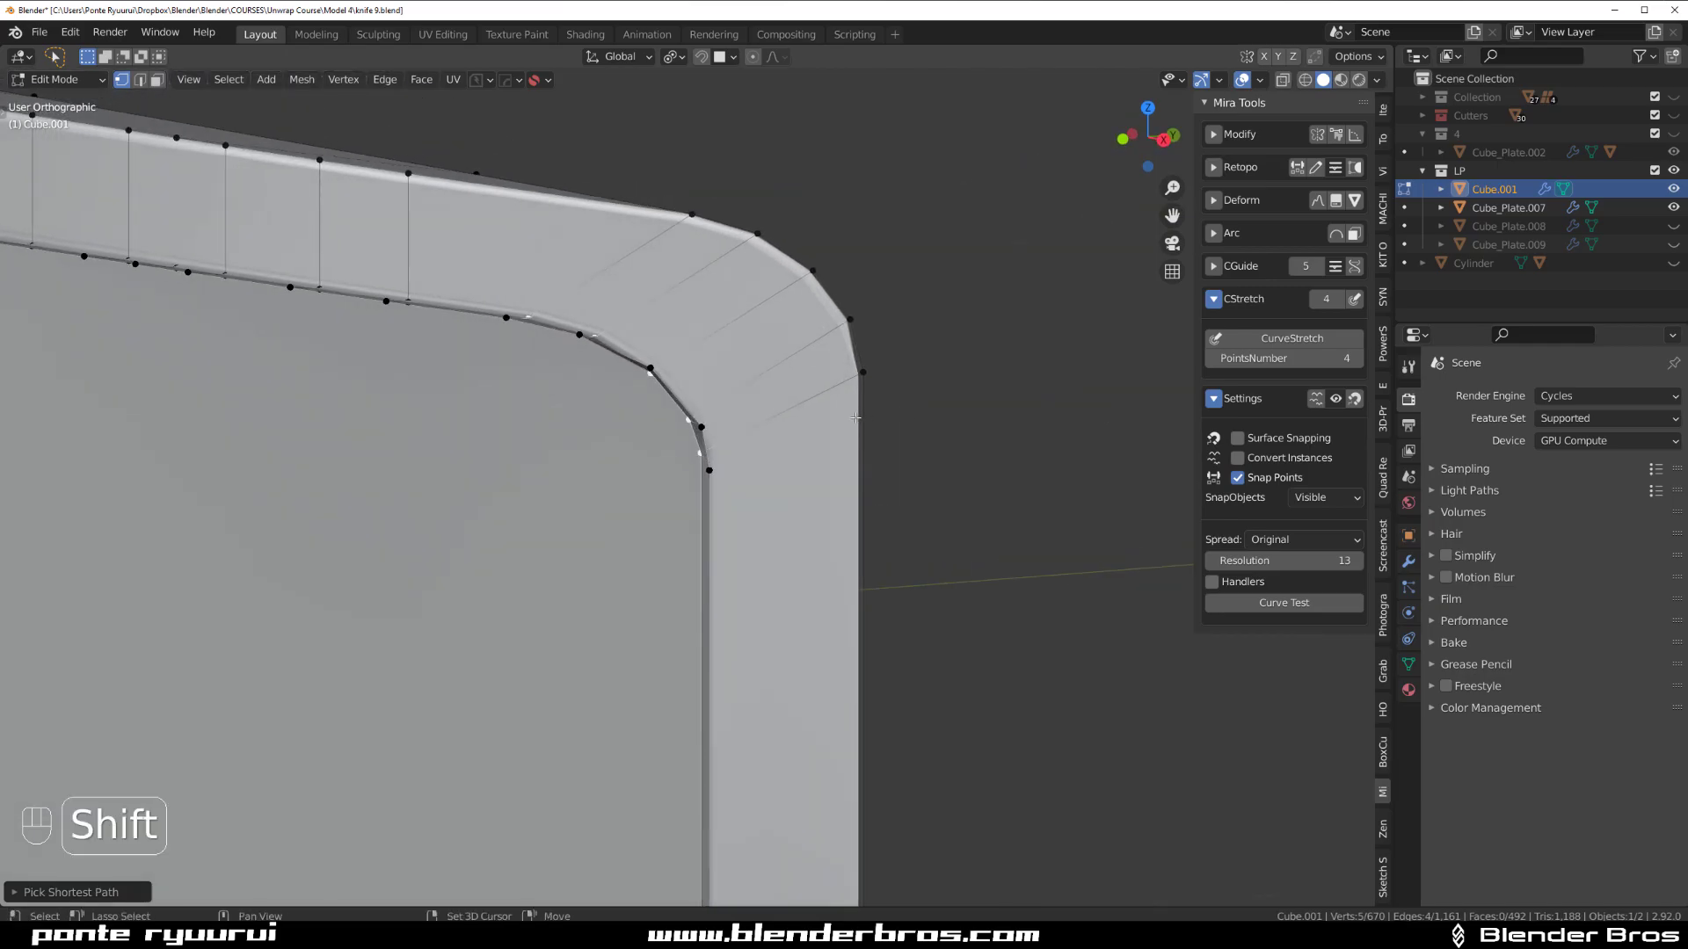
middle_click_drag(962, 429, 1011, 440, "shift")
key("Tab")
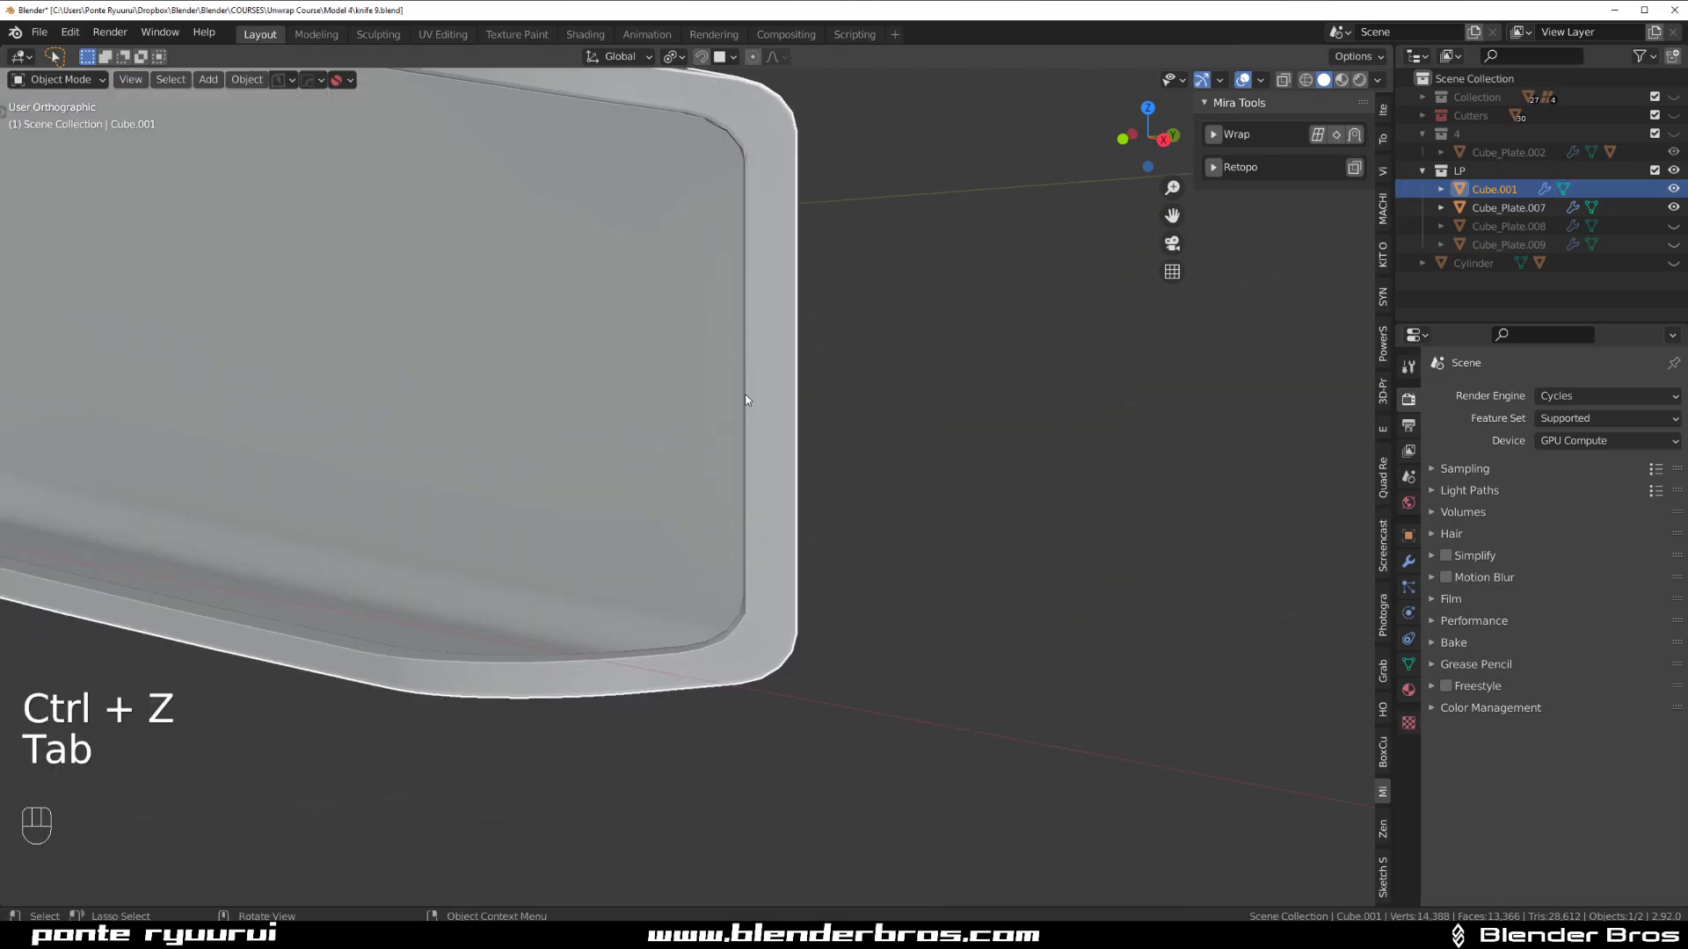
middle_click_drag(746, 400, 751, 505)
middle_click_drag(593, 501, 700, 362, "shift")
scroll(701, 362, "up", 5)
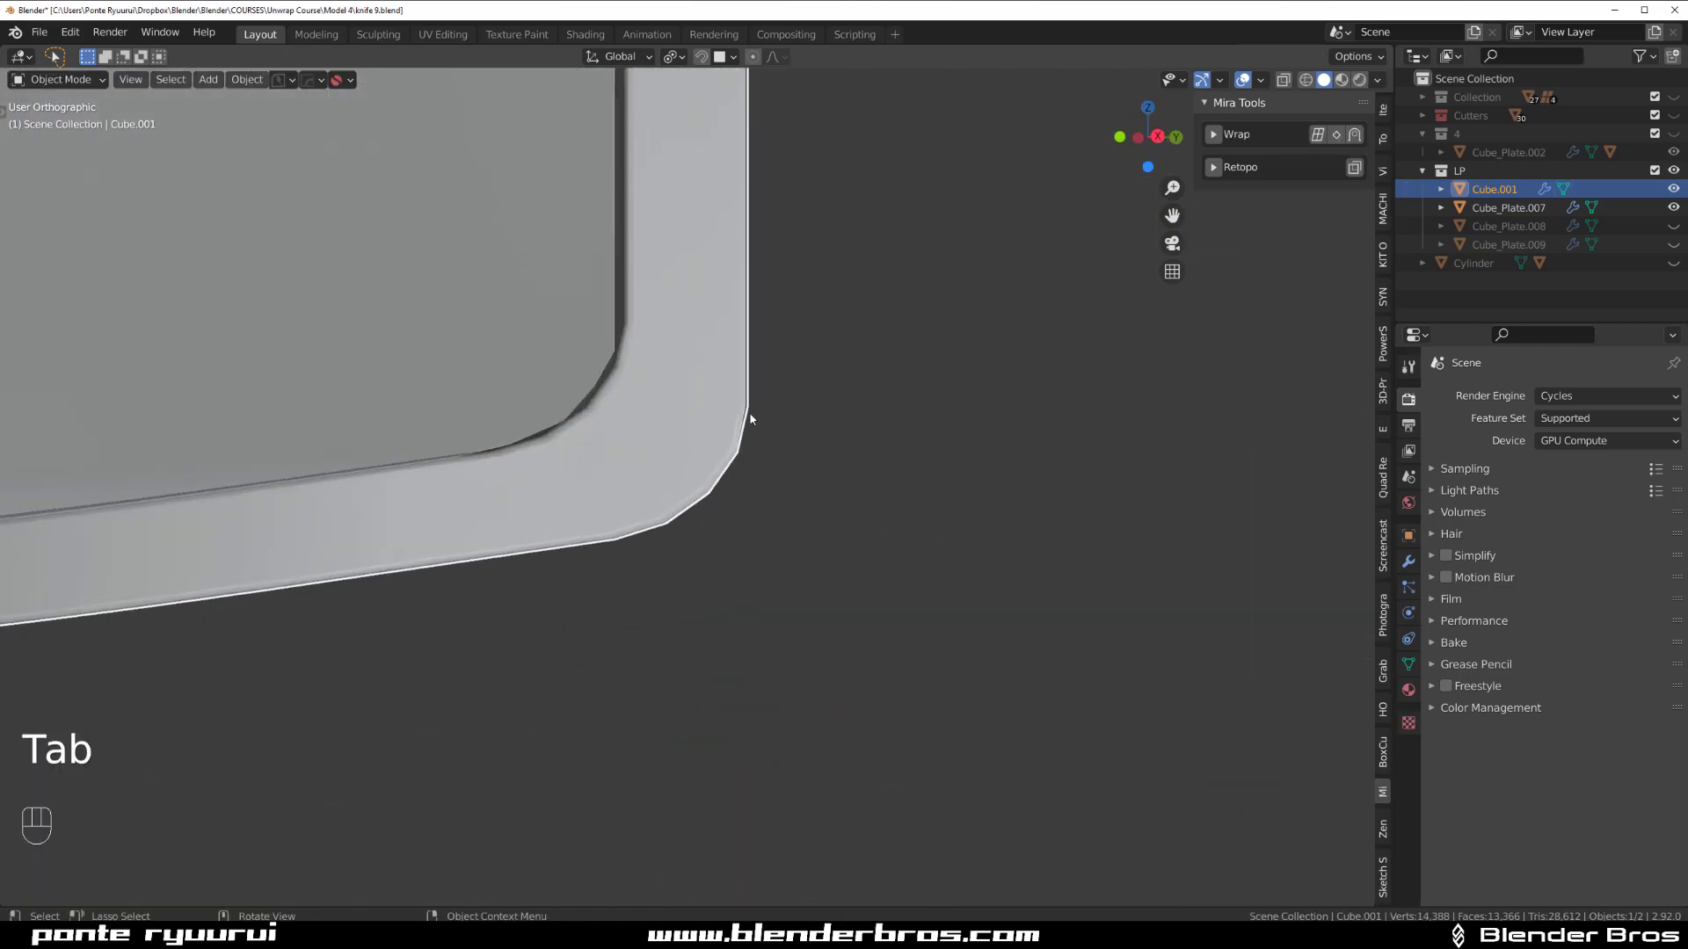
middle_click_drag(633, 431, 735, 528, "shift")
middle_click_drag(754, 471, 726, 460)
middle_click_drag(386, 451, 1070, 534, "shift")
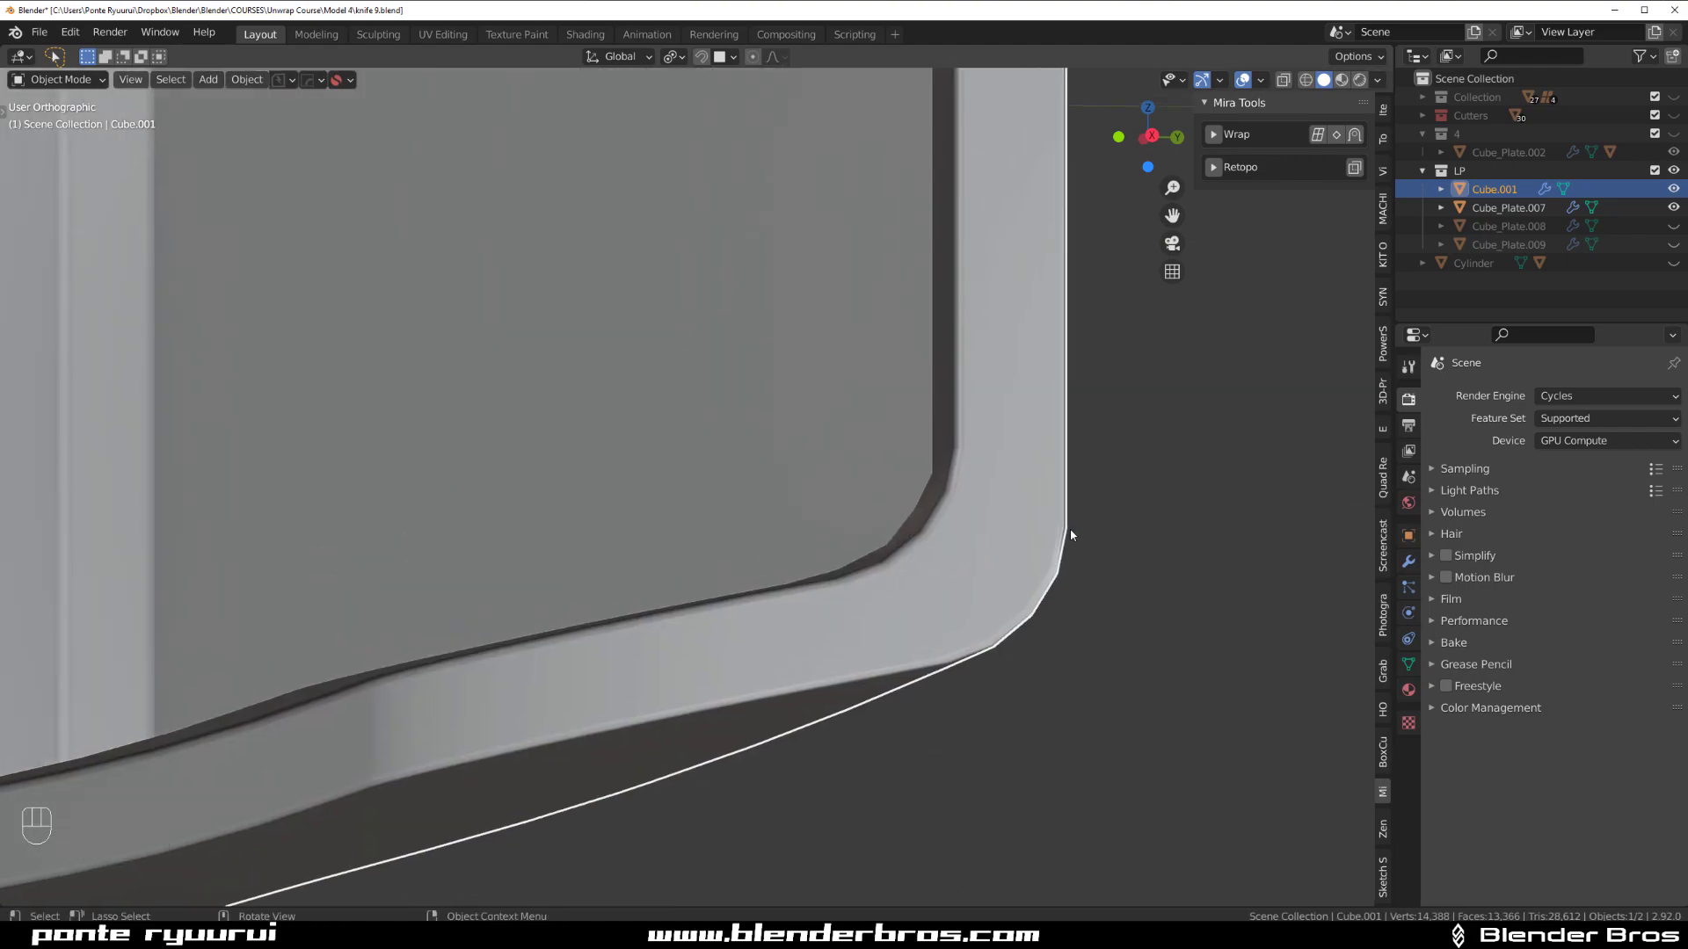
scroll(1053, 463, "down", 5)
middle_click_drag(938, 471, 843, 490)
scroll(649, 440, "up", 4)
scroll(556, 516, "up", 1)
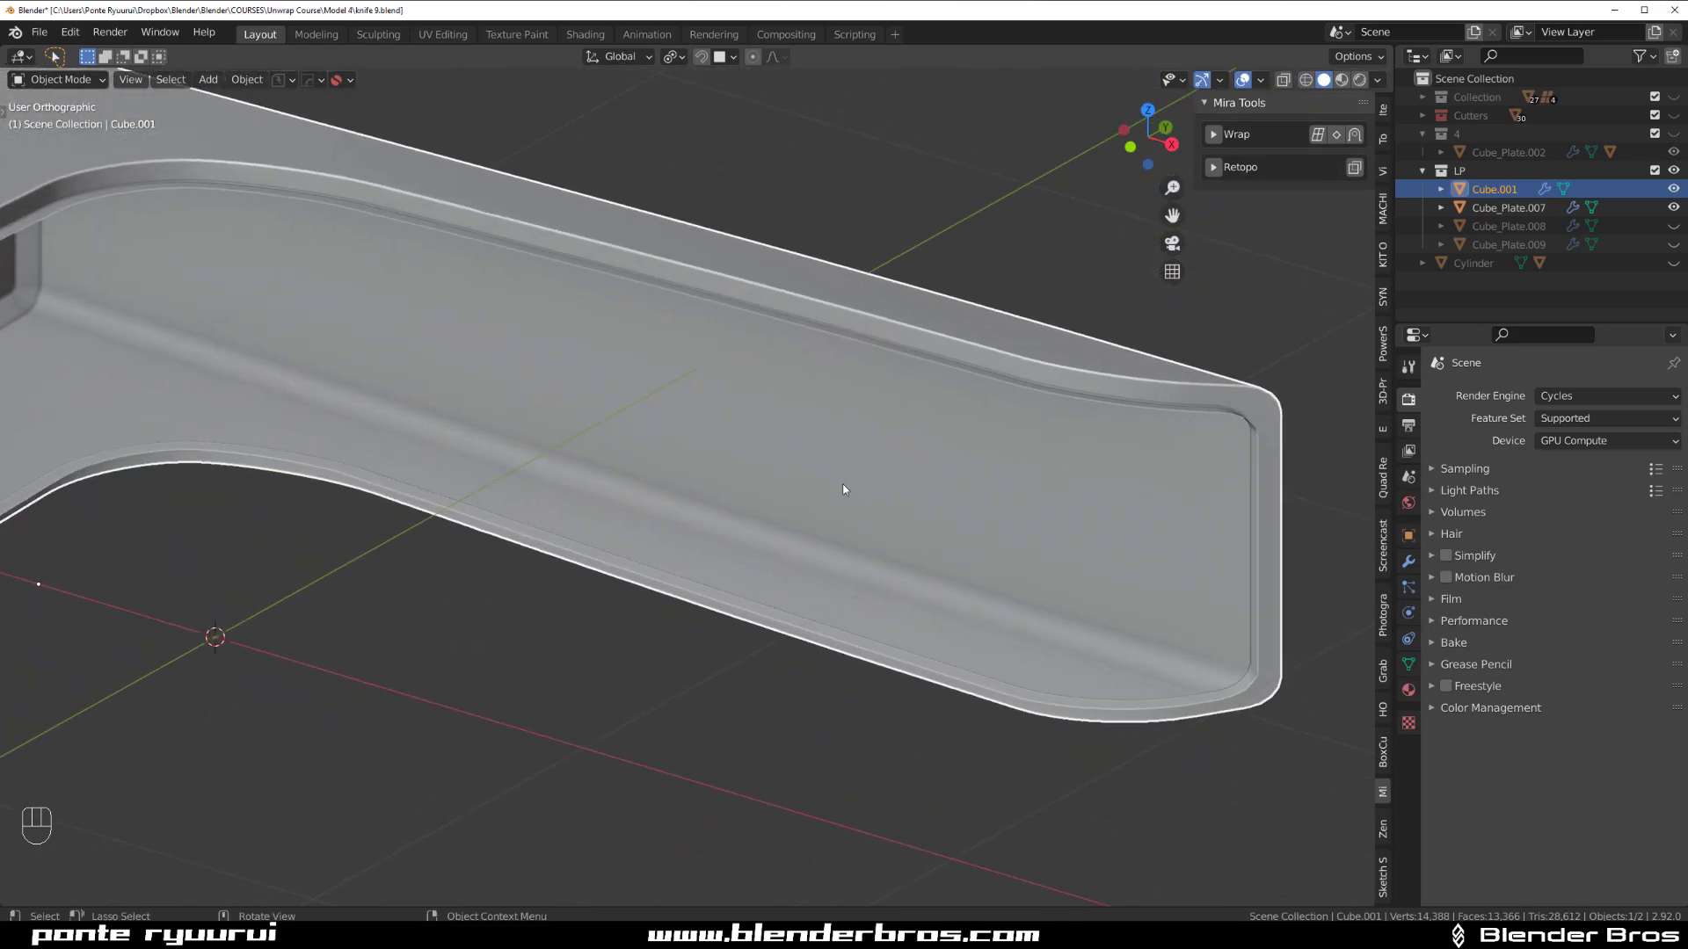
middle_click_drag(1115, 468, 833, 463, "shift")
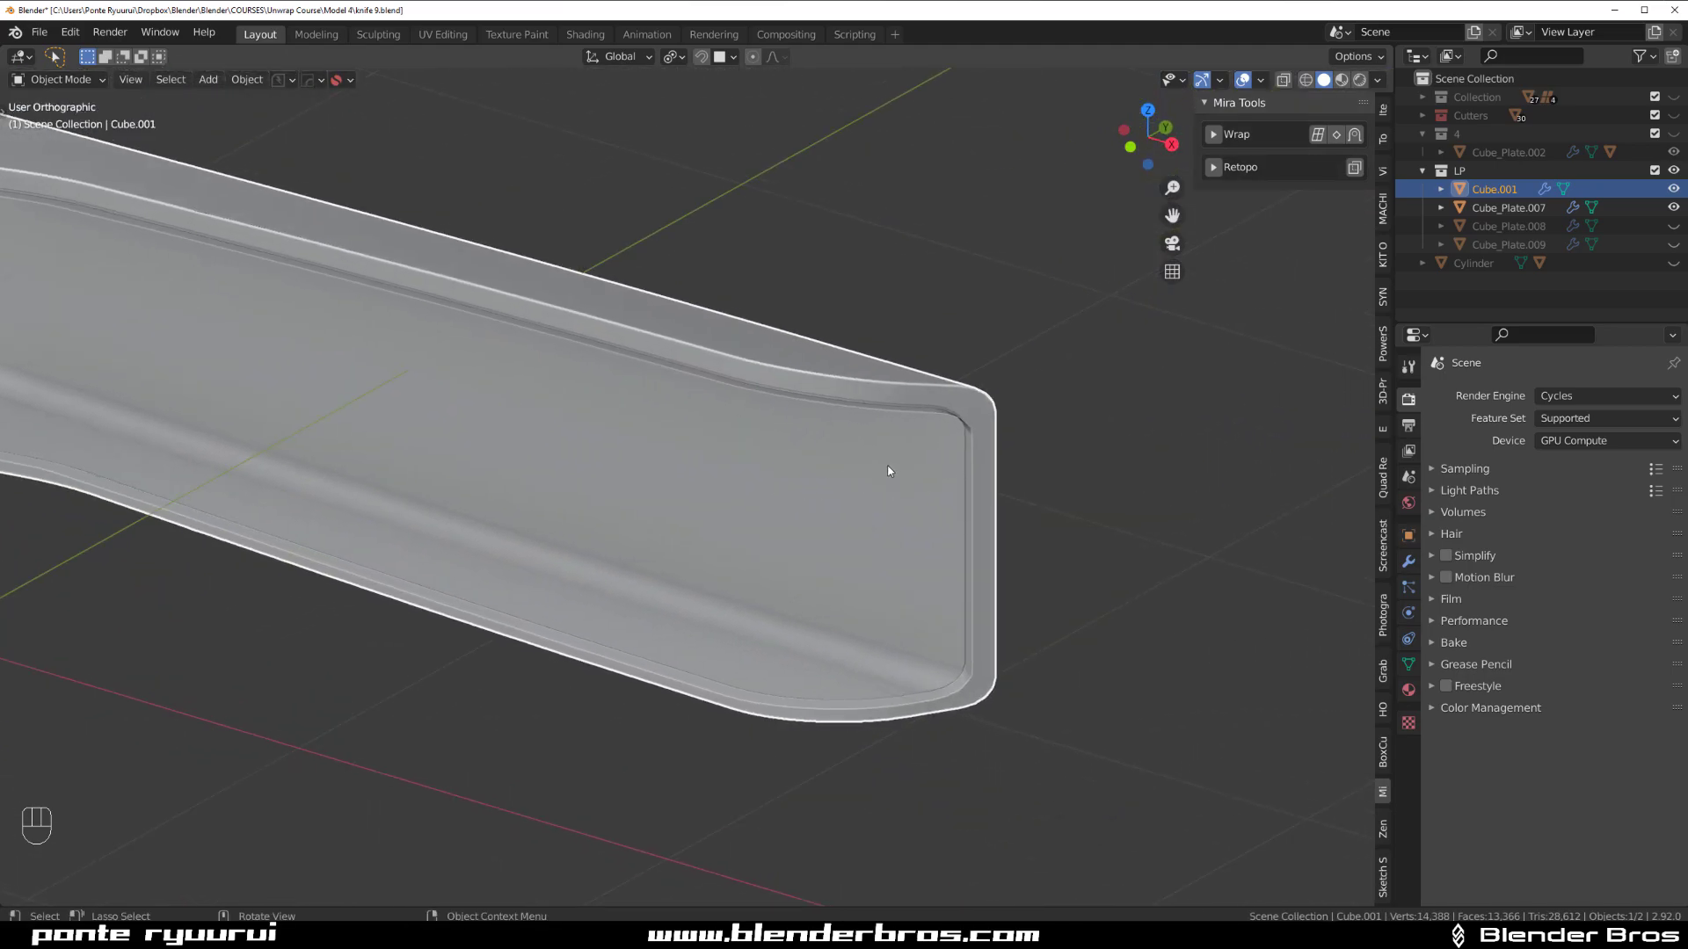